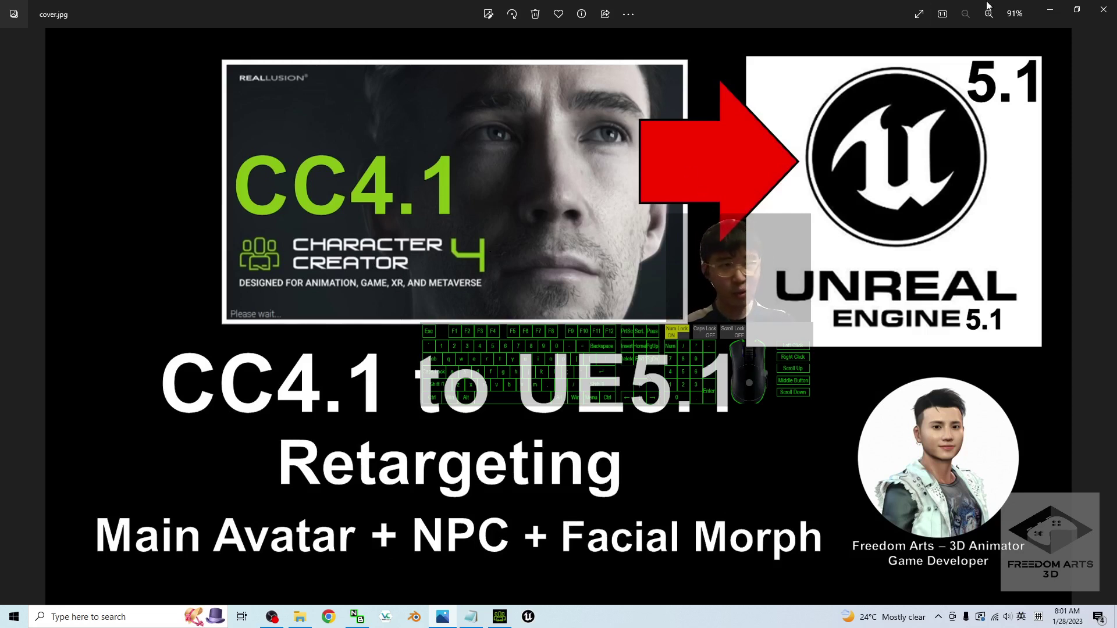
Read the tutorial notes in Notepad, covering the summary and the Freedom Animation Pipeline V8.0 for UE5.1 download link.
{"action": "left_click", "coordinate": [1050, 13]}
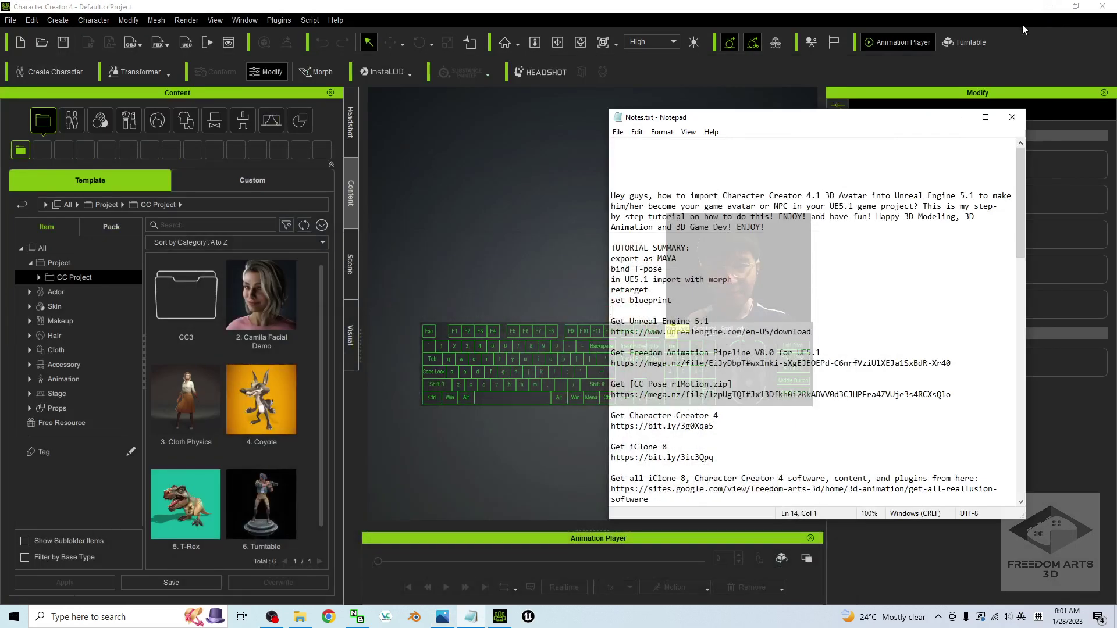
{"action": "left_click_drag", "start_coordinate": [869, 118], "coordinate": [871, 105]}
{"action": "left_click", "coordinate": [717, 232]}
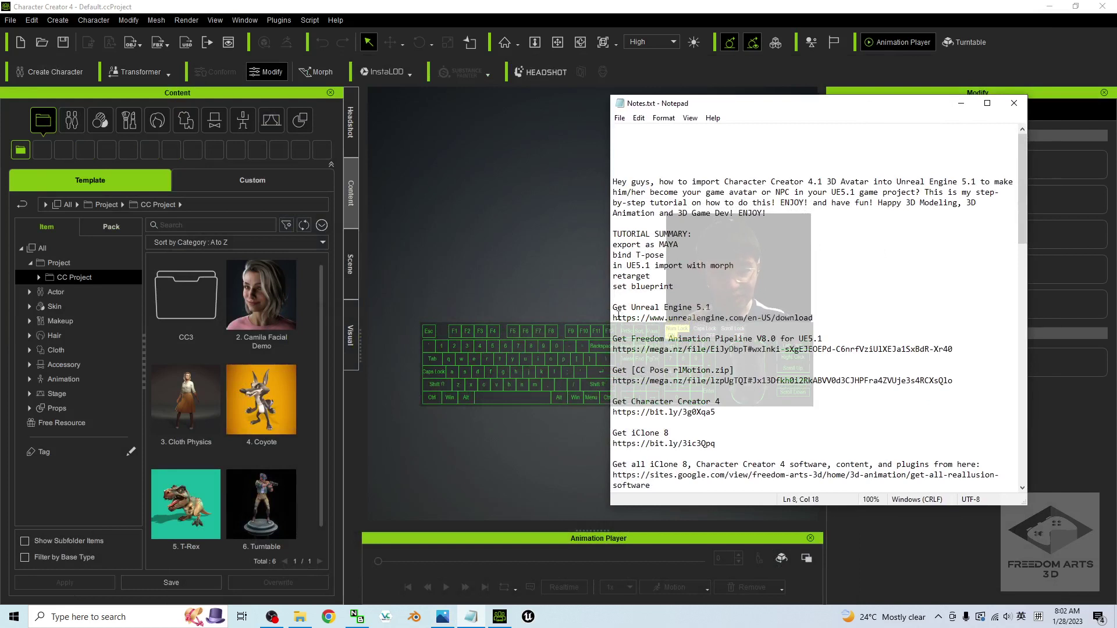
{"action": "left_click", "coordinate": [612, 339]}
{"action": "left_click_drag", "start_coordinate": [613, 339], "coordinate": [784, 349]}
{"action": "left_click", "coordinate": [776, 348]}
{"action": "left_click_drag", "start_coordinate": [971, 348], "coordinate": [613, 349]}
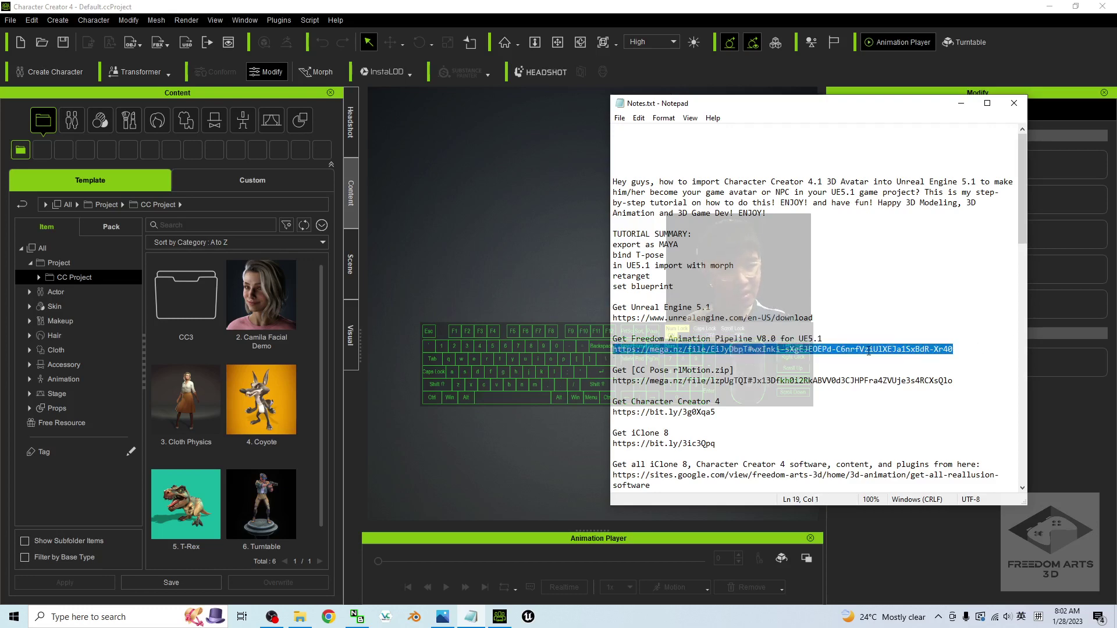
{"action": "left_click", "coordinate": [824, 339]}
{"action": "left_click", "coordinate": [961, 103]}
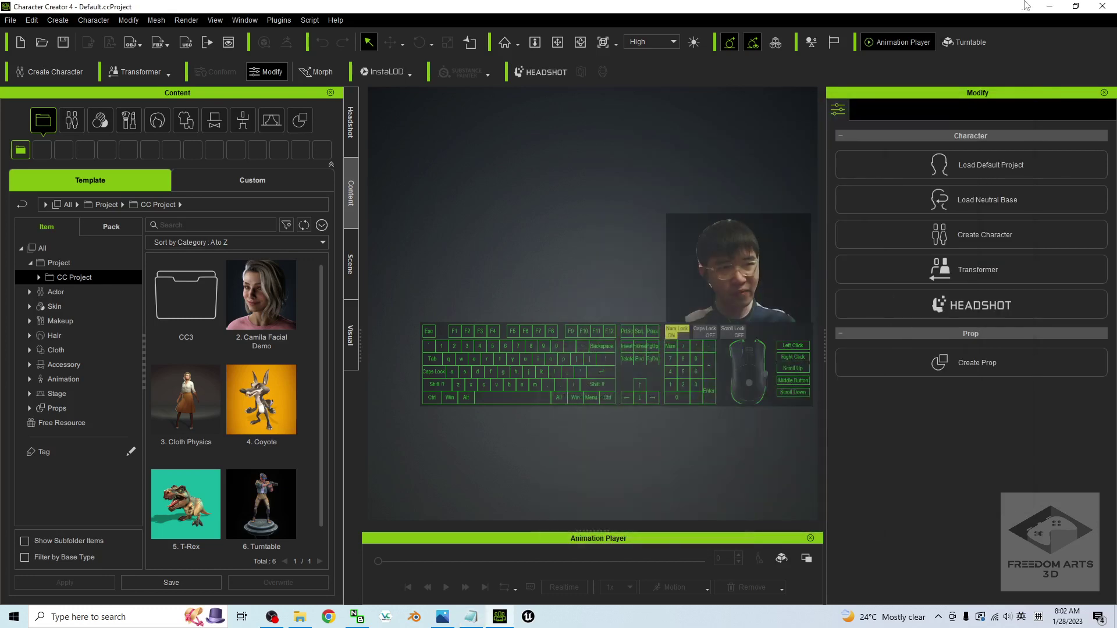
Inspect the contents of the Freedom Animation Pipeline V8 for UE5.1 folder on the desktop and close it.
{"action": "left_click", "coordinate": [1049, 6]}
{"action": "left_click", "coordinate": [968, 24]}
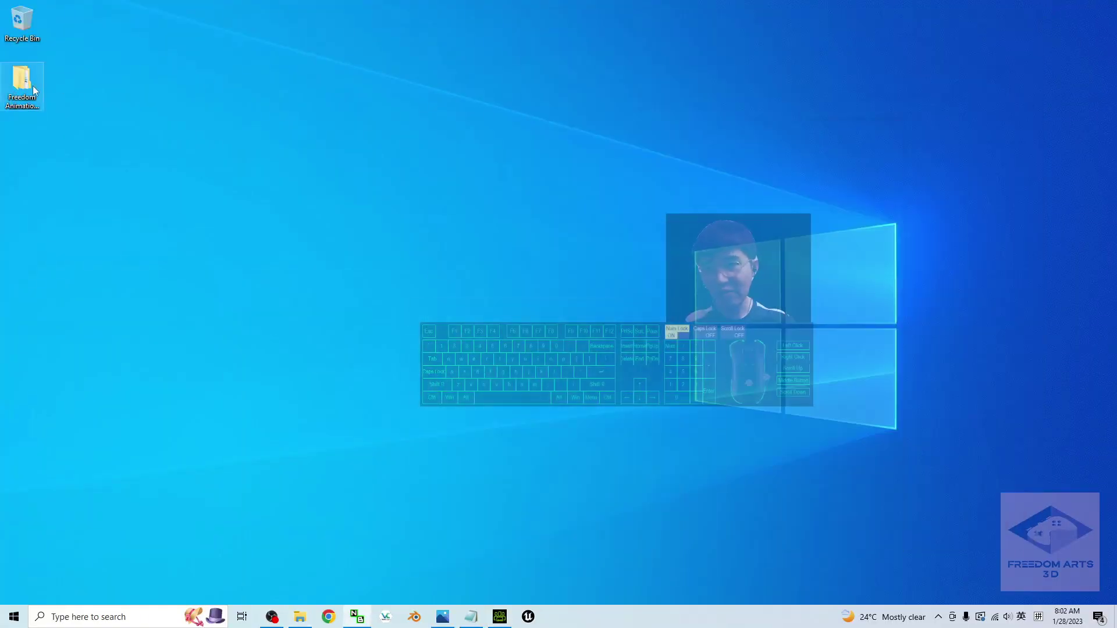
{"action": "left_click", "coordinate": [33, 85]}
{"action": "double_click", "coordinate": [30, 88]}
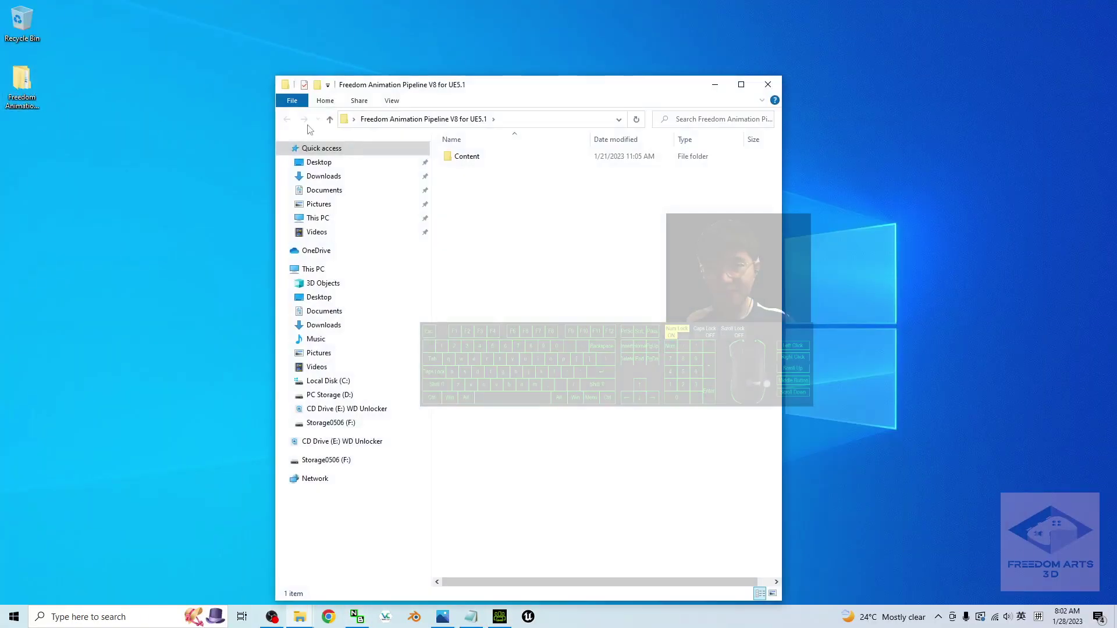
{"action": "left_click_drag", "start_coordinate": [482, 79], "coordinate": [320, 140]}
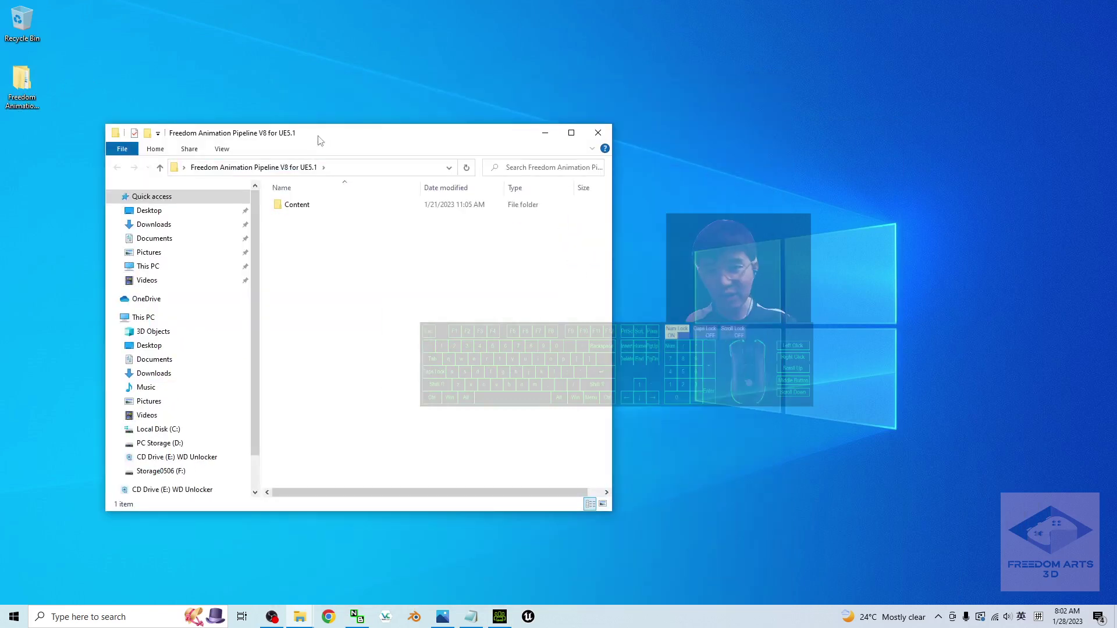
{"action": "left_click", "coordinate": [598, 134]}
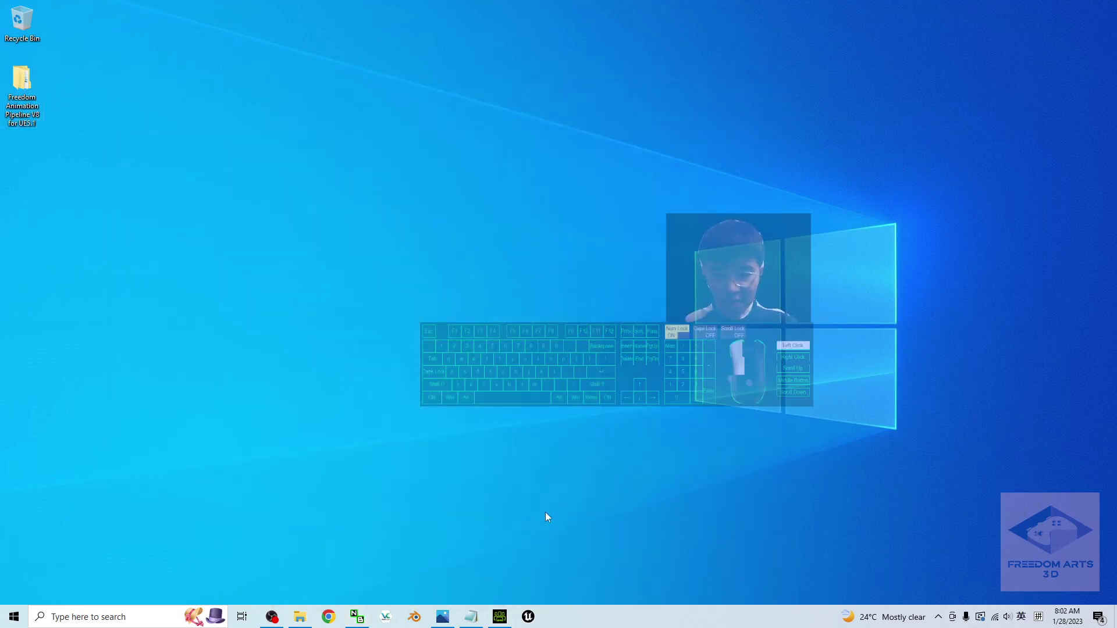
Switch to Character Creator 4 and load the CC4 Camila 2 avatar from the Clothed character templates.
{"action": "left_click", "coordinate": [500, 616]}
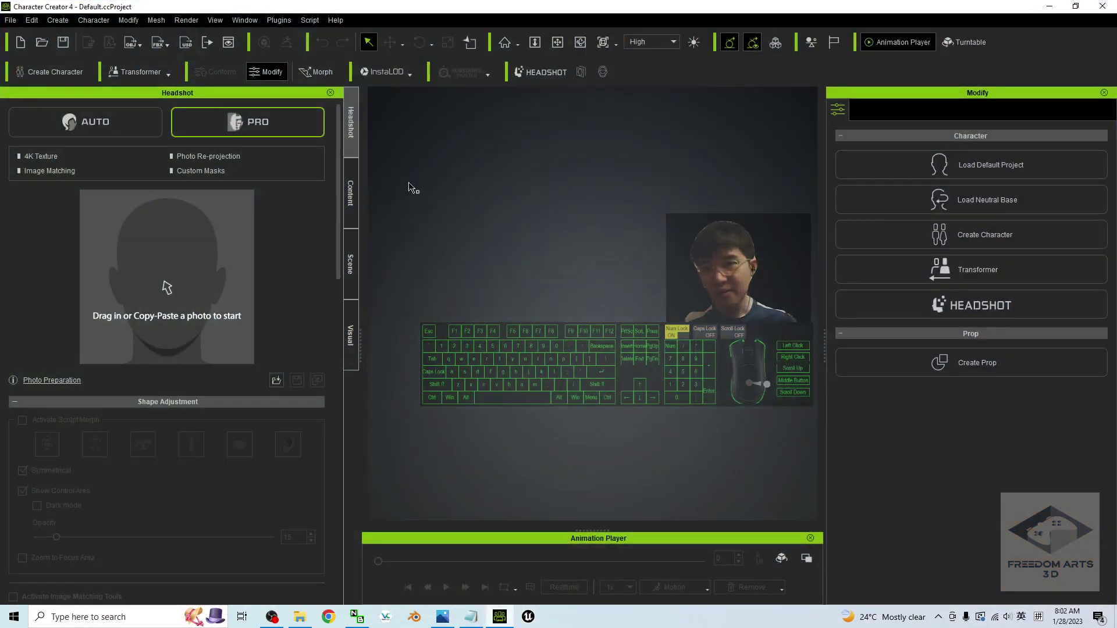
{"action": "left_click", "coordinate": [350, 193]}
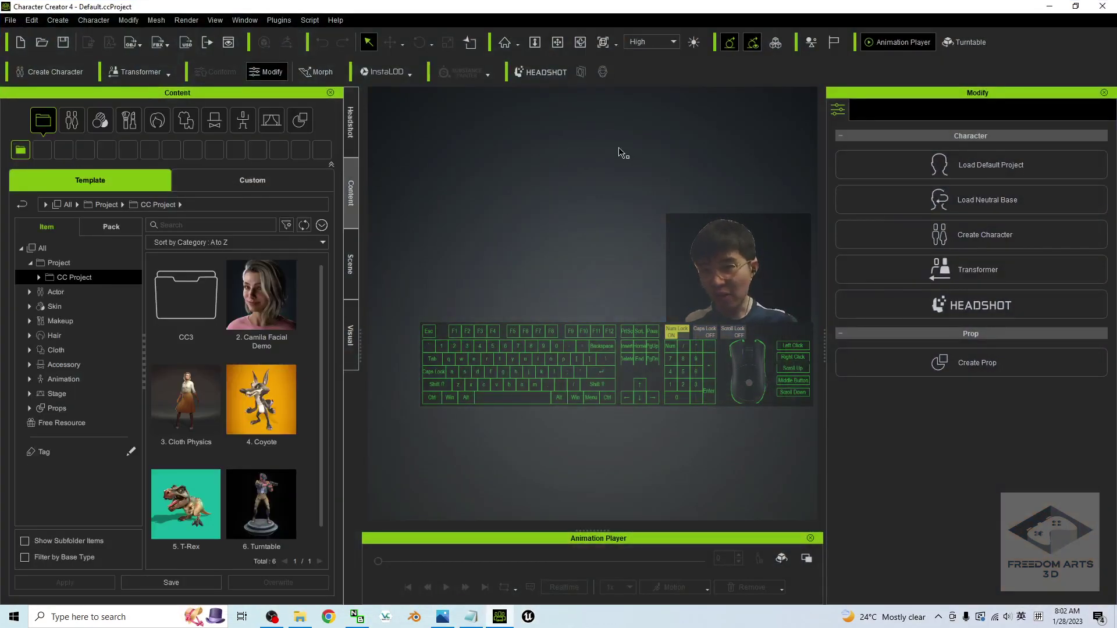
{"action": "left_click", "coordinate": [30, 292]}
{"action": "left_click", "coordinate": [39, 307]}
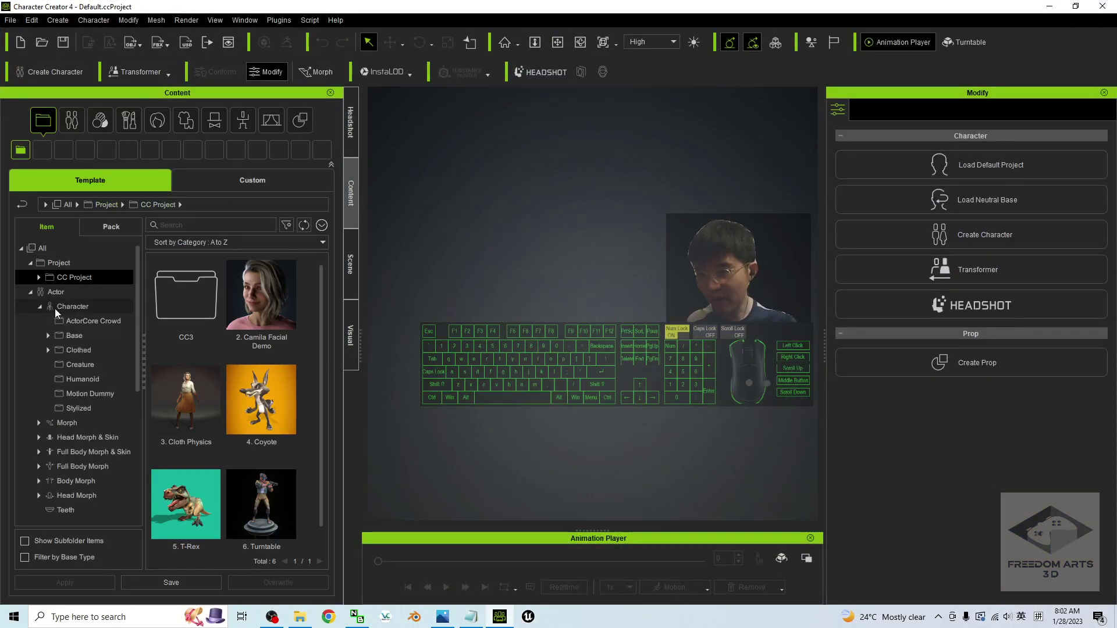
{"action": "left_click", "coordinate": [78, 321]}
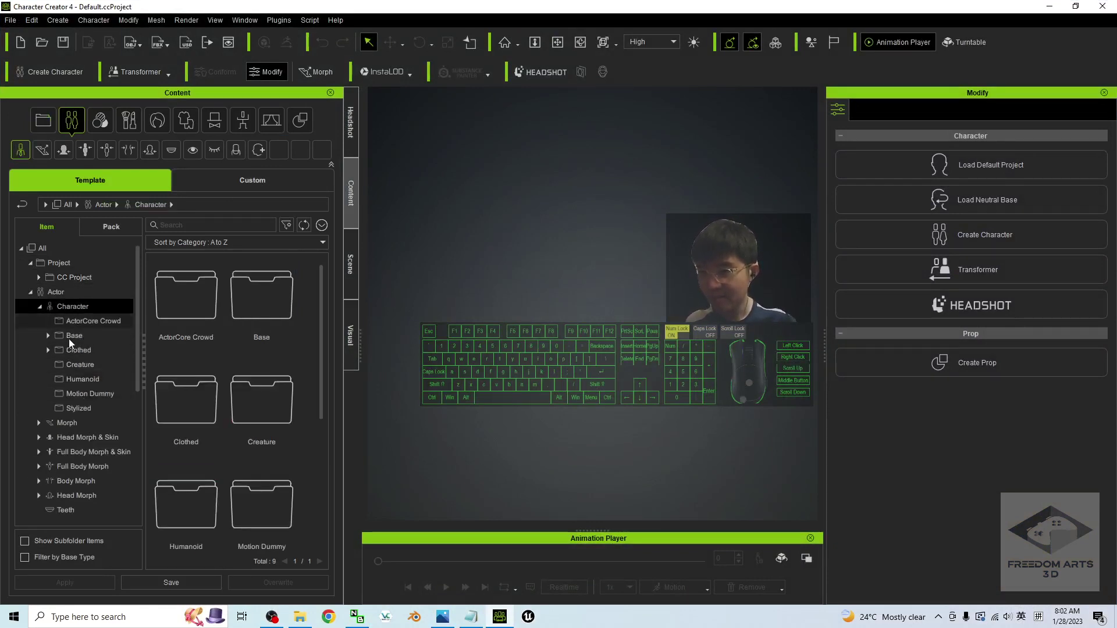
{"action": "left_click", "coordinate": [74, 350]}
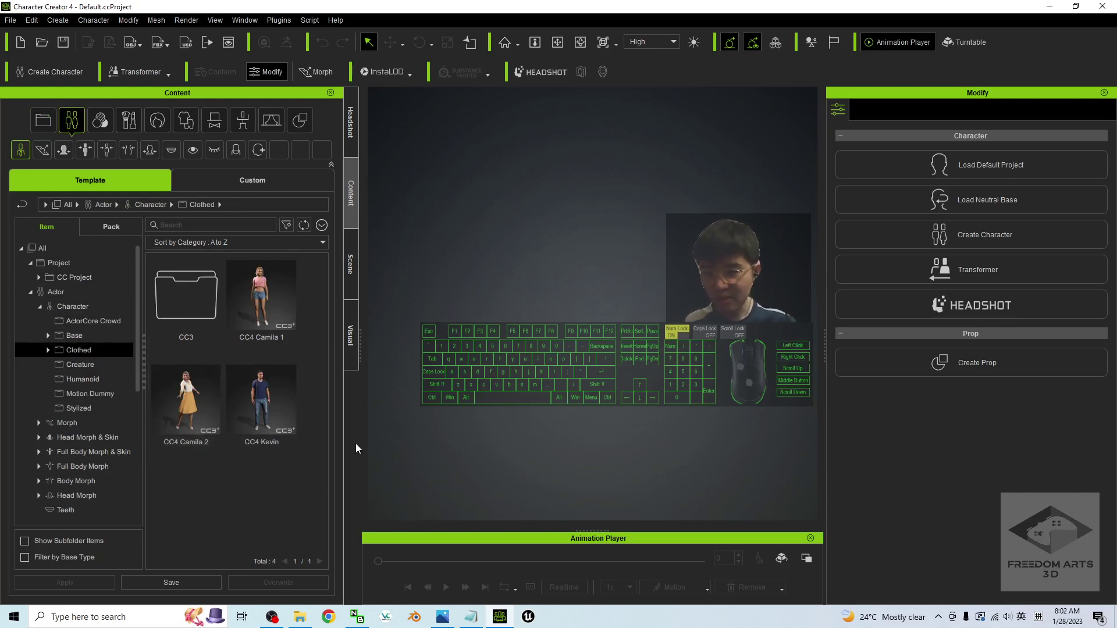
{"action": "double_click", "coordinate": [189, 397]}
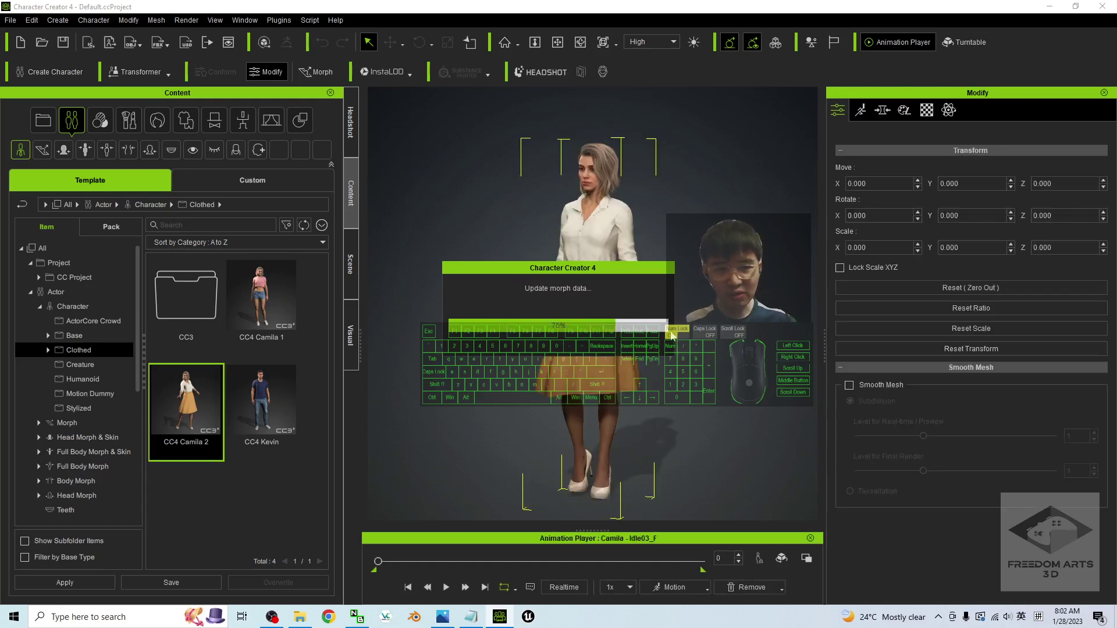
{"action": "key", "text": "Num_Lock"}
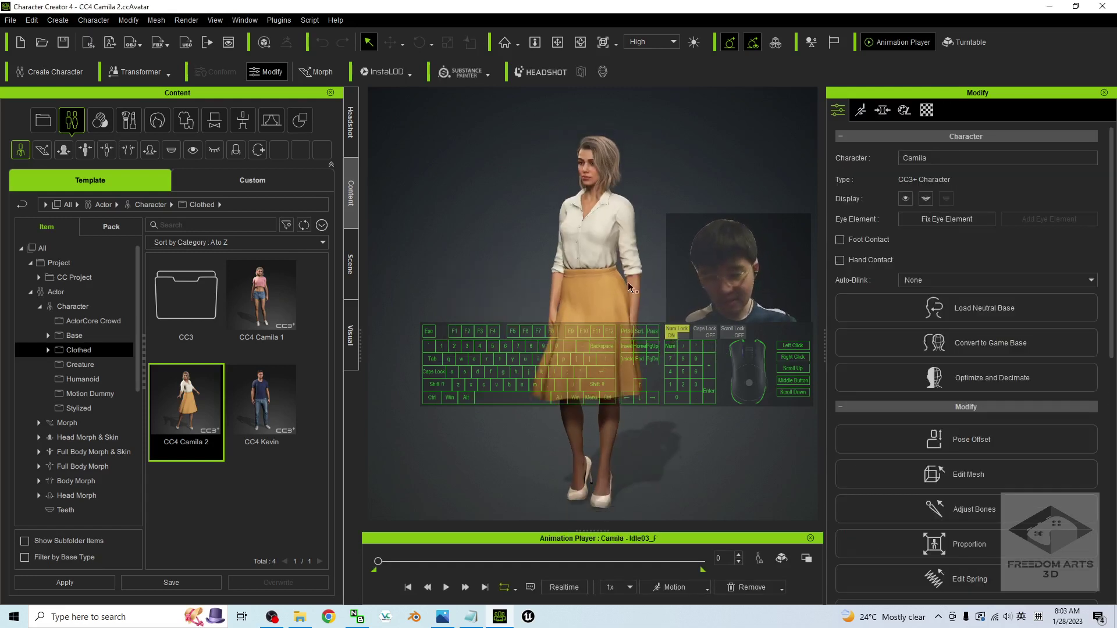
{"action": "key", "text": "x"}
{"action": "left_click_drag", "start_coordinate": [496, 248], "coordinate": [474, 307]}
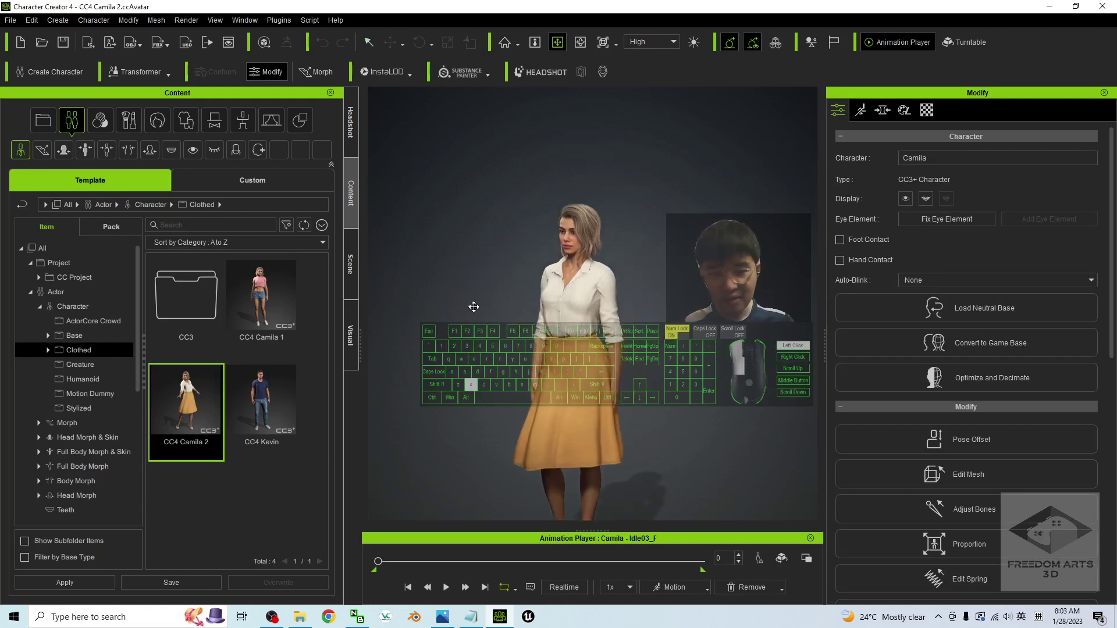
{"action": "key", "text": "z"}
Create a desktop folder named "from CC4.1" and open it beside the Character Creator window.
{"action": "double_click", "coordinate": [472, 10]}
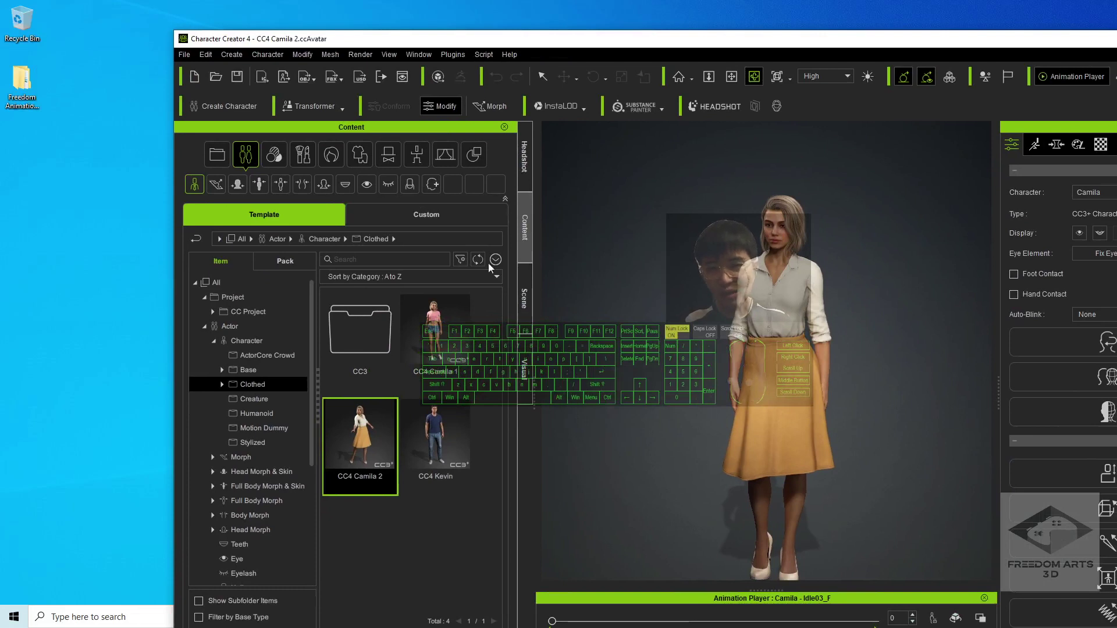
{"action": "right_click", "coordinate": [37, 188]}
{"action": "left_click", "coordinate": [81, 160]}
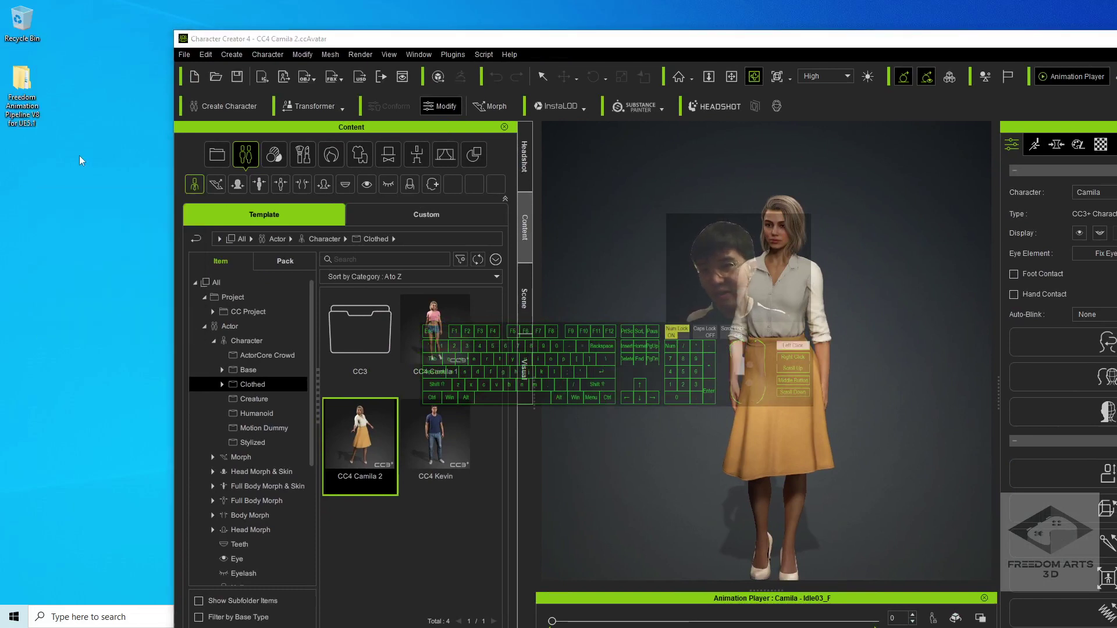
{"action": "right_click", "coordinate": [23, 256]}
{"action": "mouse_move", "coordinate": [70, 367]}
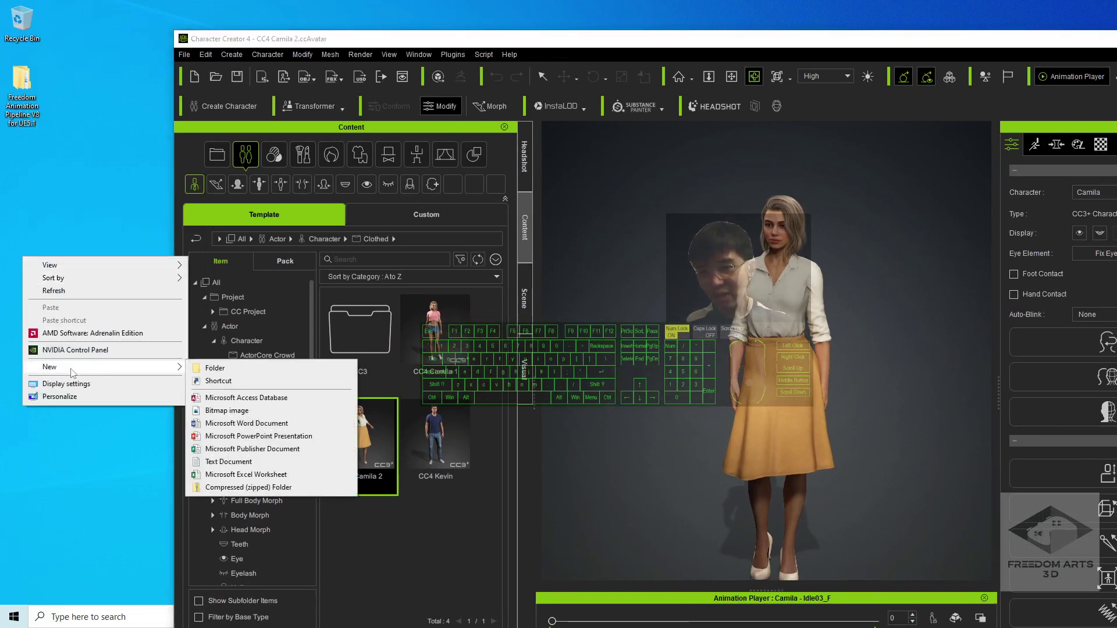
{"action": "left_click", "coordinate": [223, 372]}
{"action": "type", "text": "f"}
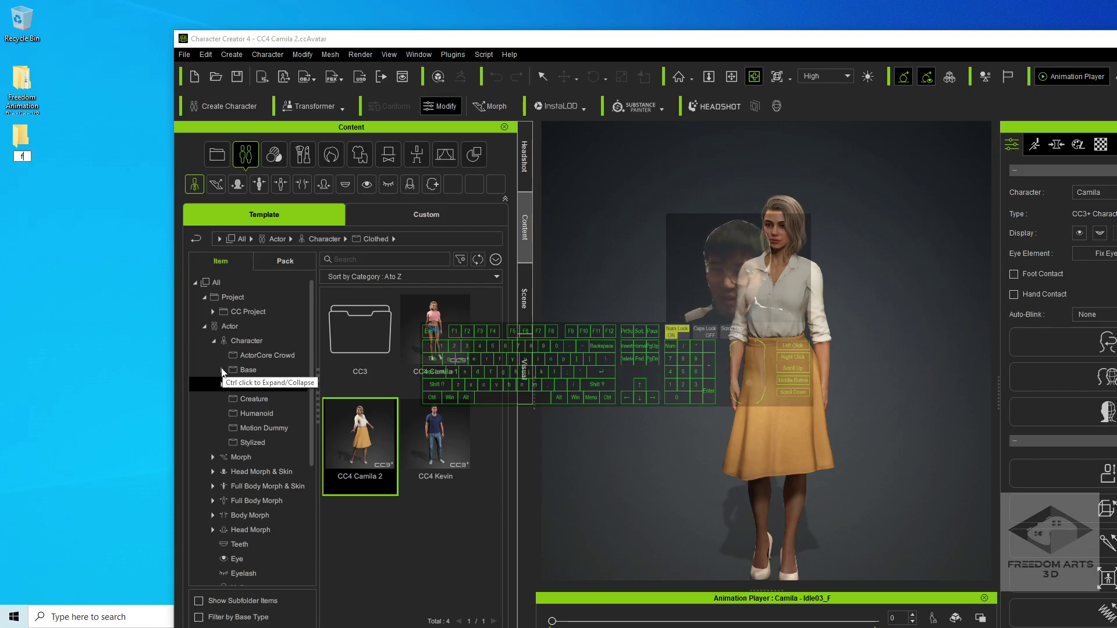
{"action": "type", "text": "rom CC4"}
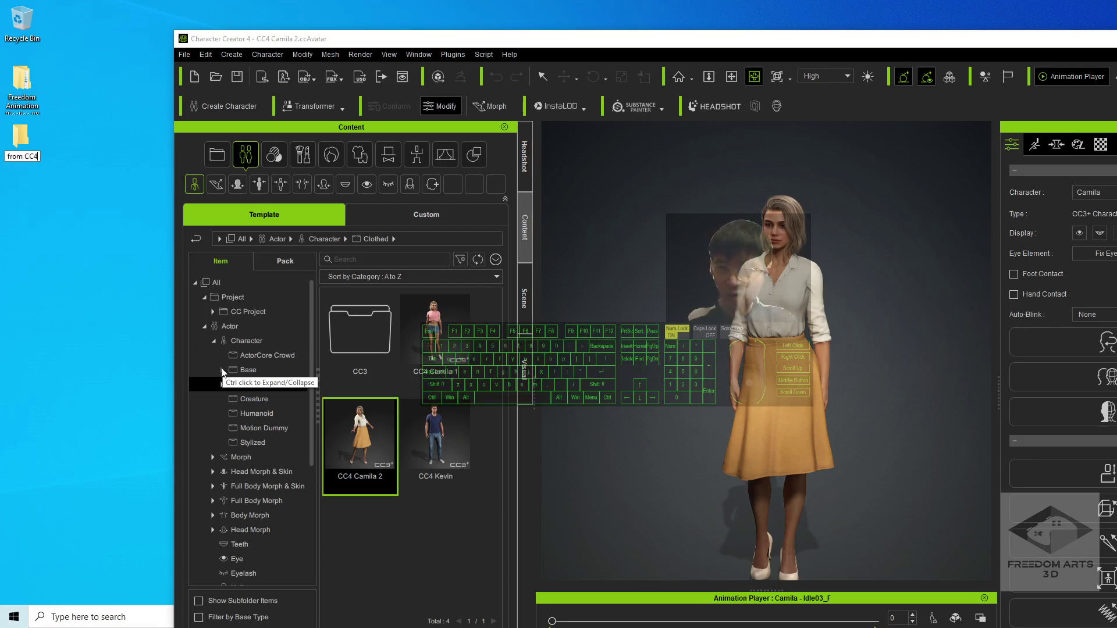
{"action": "type", "text": ".1"}
{"action": "key", "text": "Return"}
{"action": "key", "text": "Return"}
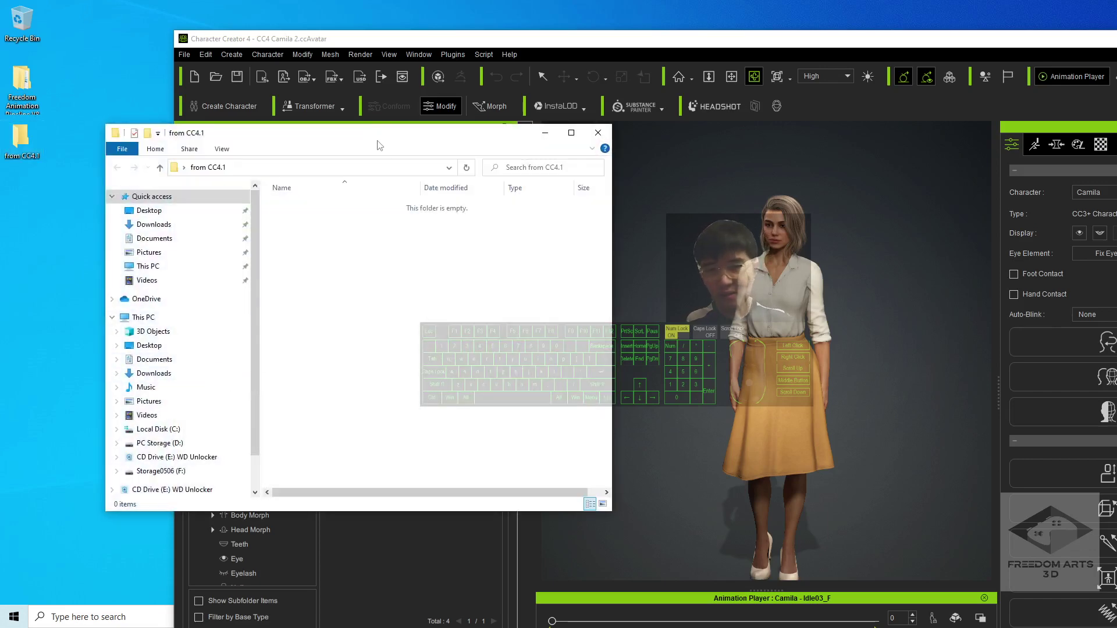
{"action": "left_click_drag", "start_coordinate": [379, 146], "coordinate": [298, 158]}
{"action": "left_click_drag", "start_coordinate": [427, 42], "coordinate": [498, 42]}
Open the FBX export settings for the clothed character.
{"action": "left_click", "coordinate": [254, 53]}
{"action": "mouse_move", "coordinate": [311, 169]}
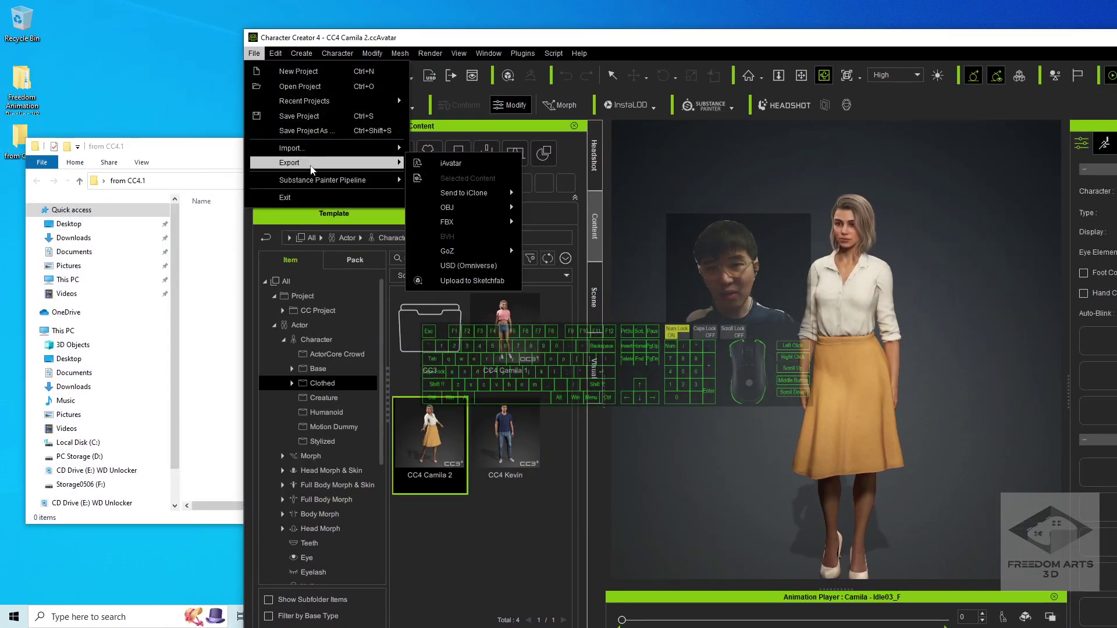
{"action": "mouse_move", "coordinate": [507, 223]}
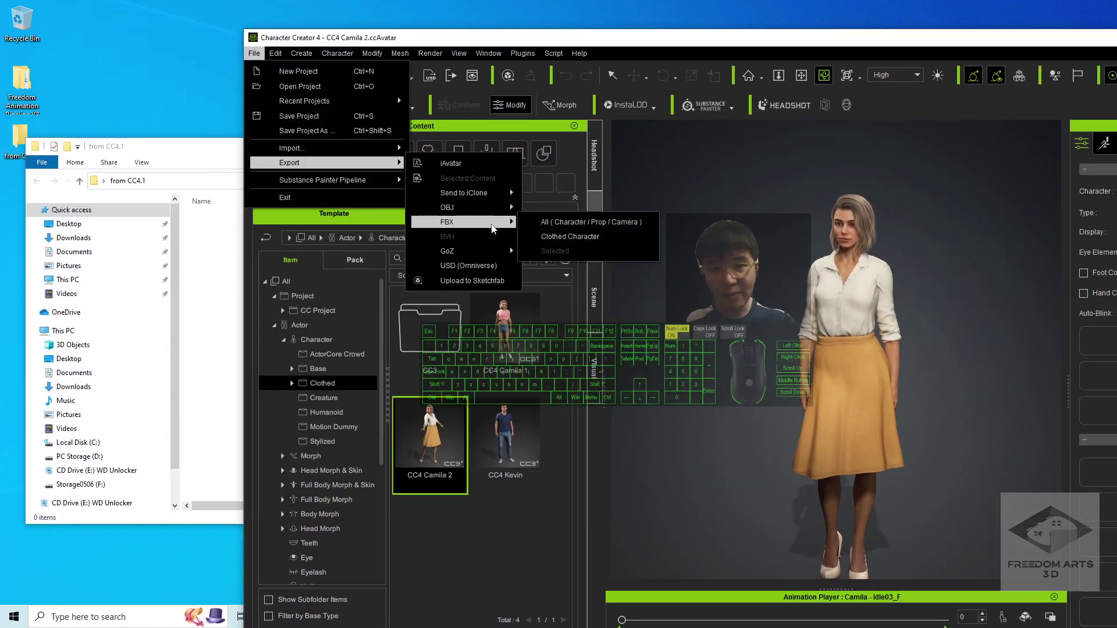
{"action": "left_click", "coordinate": [566, 241]}
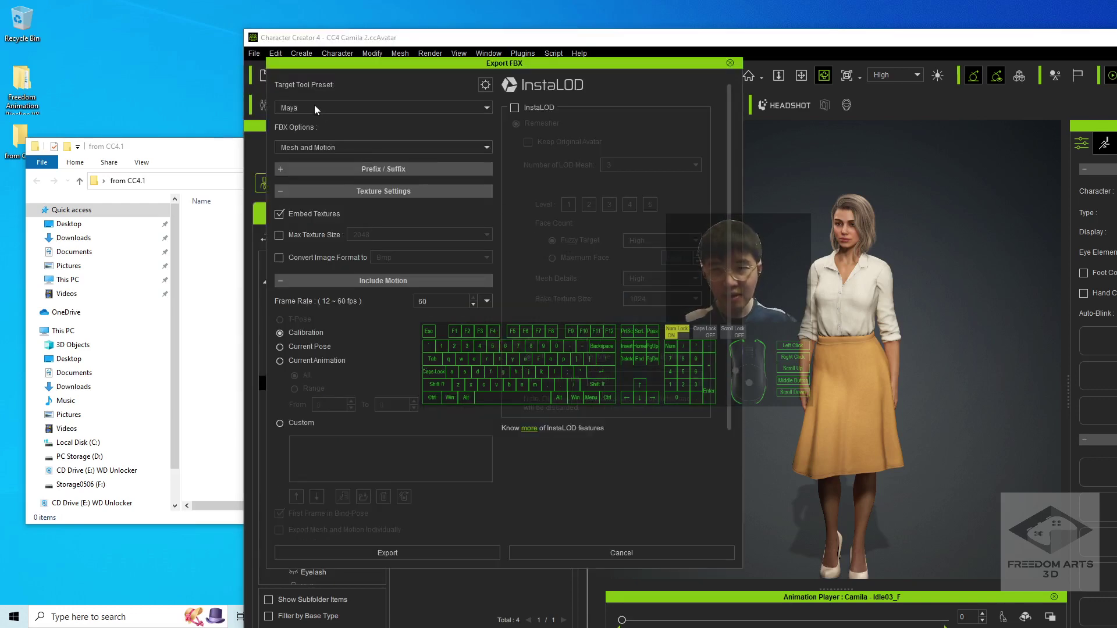
Choose Maya as the target tool preset for the FBX export.
{"action": "left_click", "coordinate": [324, 109]}
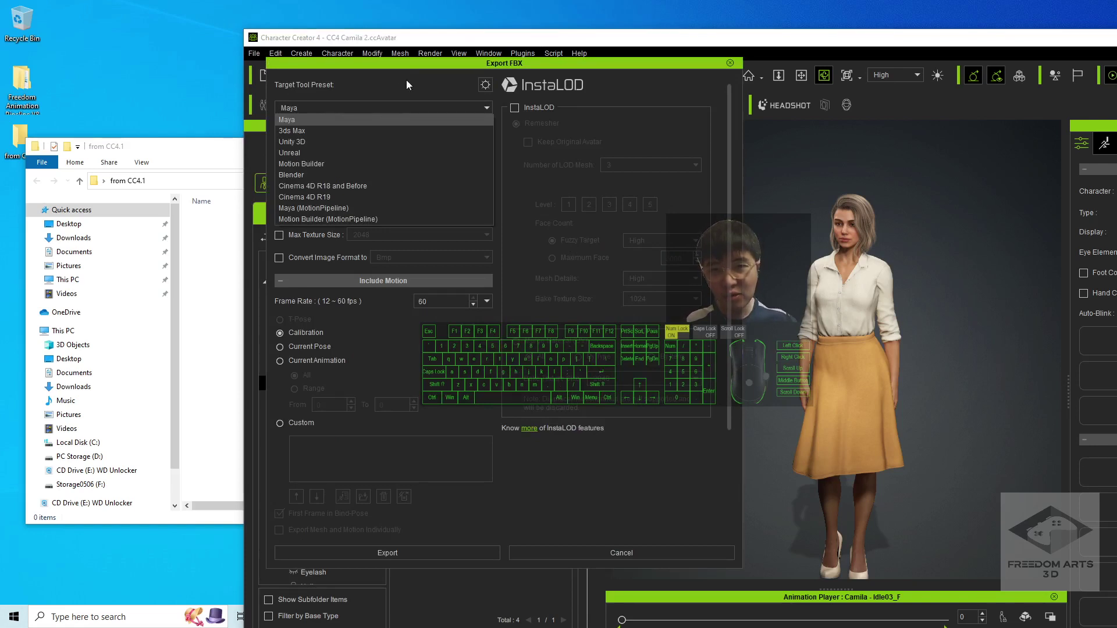
{"action": "left_click", "coordinate": [432, 109]}
{"action": "mouse_move", "coordinate": [632, 65]}
{"action": "left_mouse_down"}
{"action": "mouse_move", "coordinate": [634, 39]}
{"action": "mouse_move", "coordinate": [639, 81]}
{"action": "left_mouse_up"}
{"action": "left_click", "coordinate": [391, 117]}
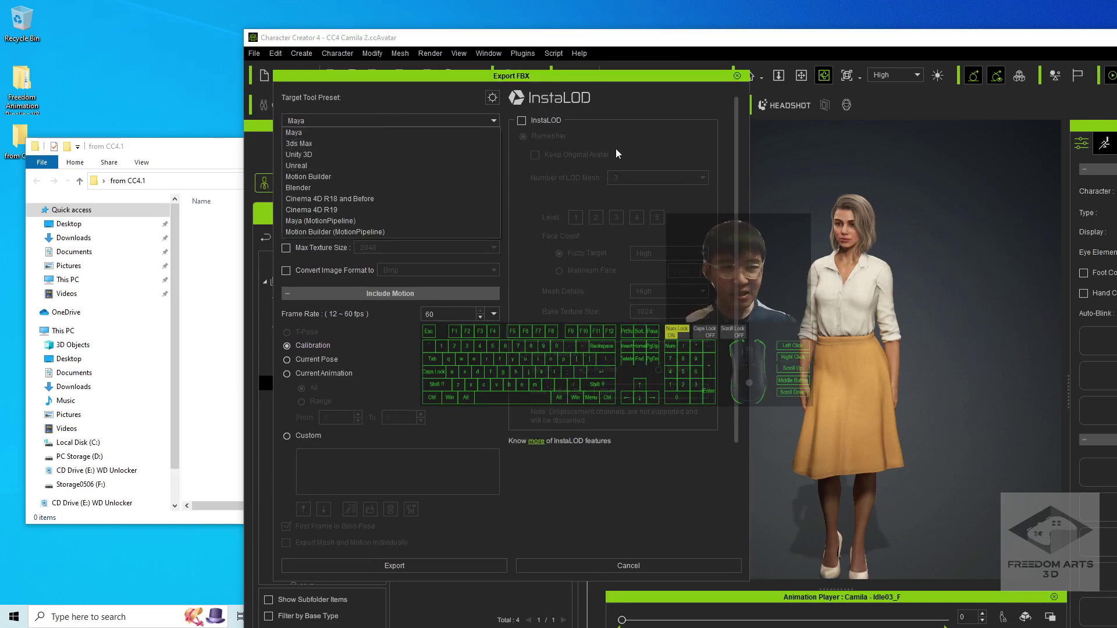
{"action": "left_click", "coordinate": [305, 131]}
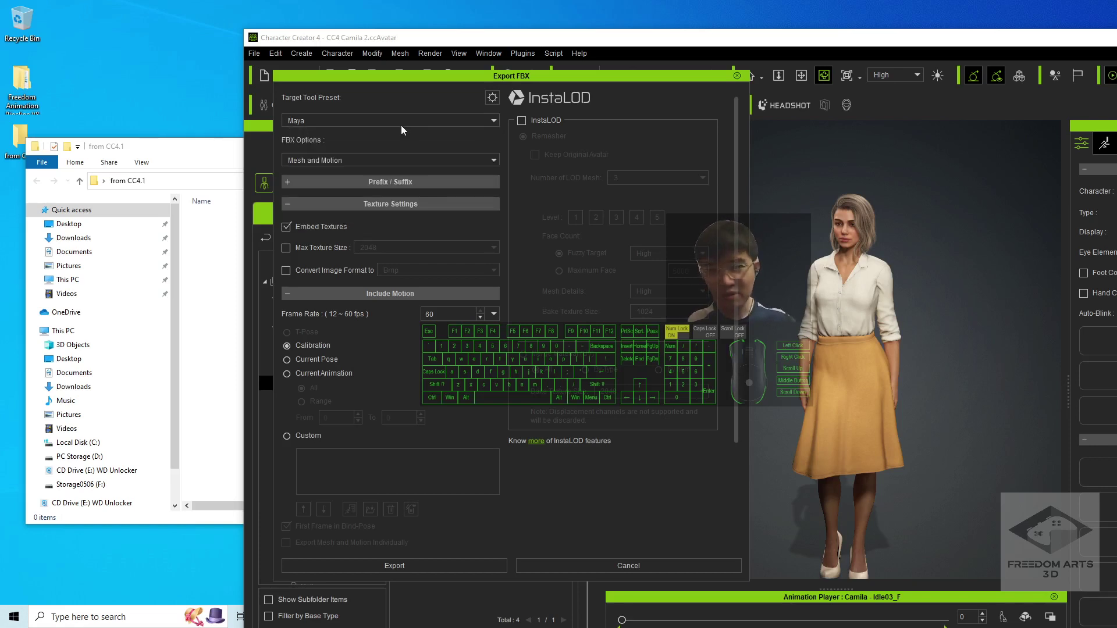
{"action": "left_click", "coordinate": [311, 125]}
{"action": "left_click", "coordinate": [307, 132]}
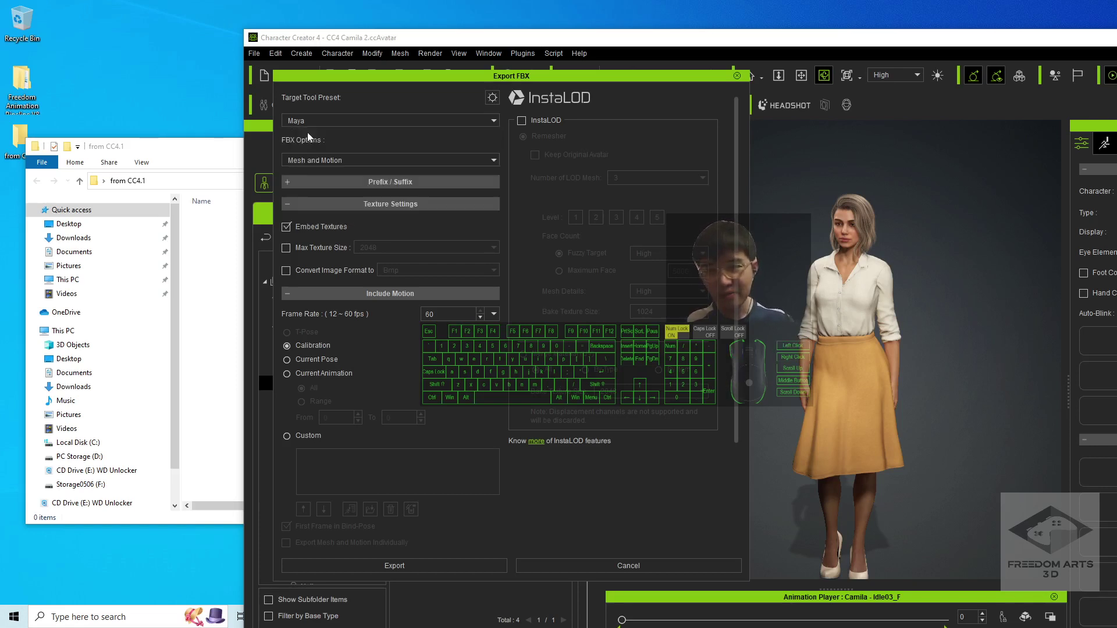
Show the advanced FBX export settings and enable Use T-Pose As Bind Pose for the character.
{"action": "left_click", "coordinate": [492, 97]}
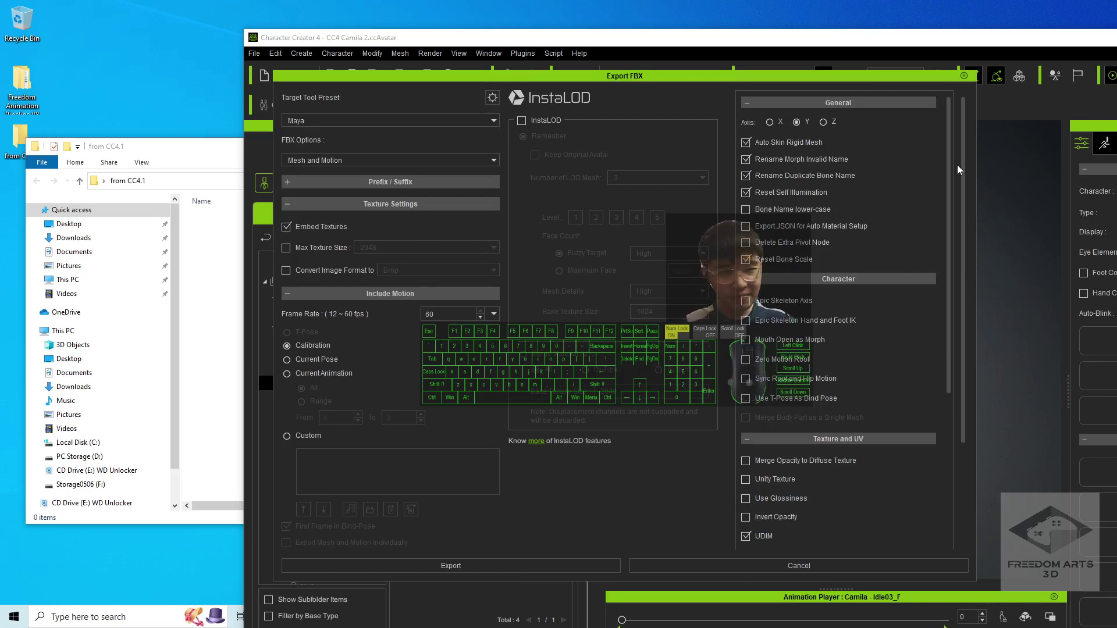
{"action": "scroll", "coordinate": [965, 235], "scroll_direction": "down", "scroll_amount": 5}
{"action": "scroll", "coordinate": [965, 233], "scroll_direction": "up", "scroll_amount": 4}
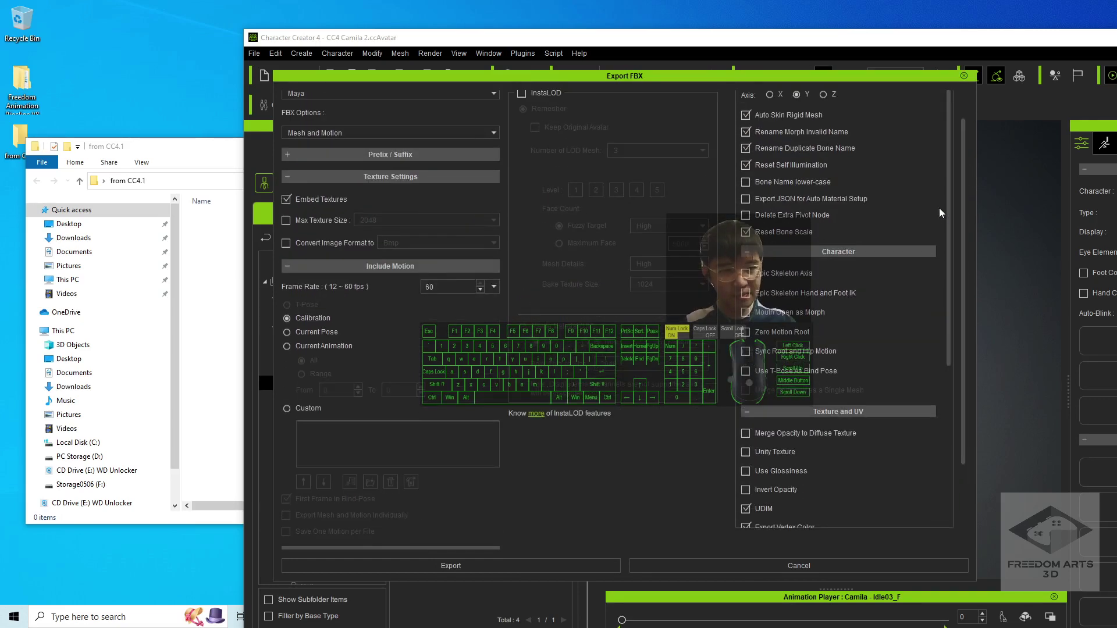
{"action": "scroll", "coordinate": [939, 208], "scroll_direction": "down", "scroll_amount": 8}
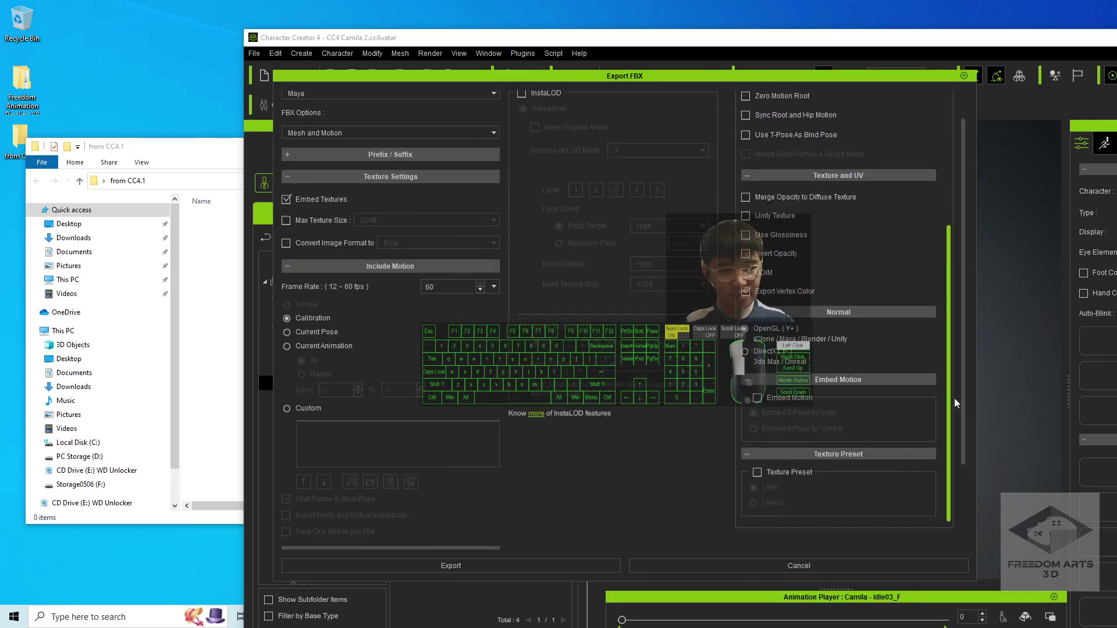
{"action": "scroll", "coordinate": [952, 337], "scroll_direction": "up", "scroll_amount": 2}
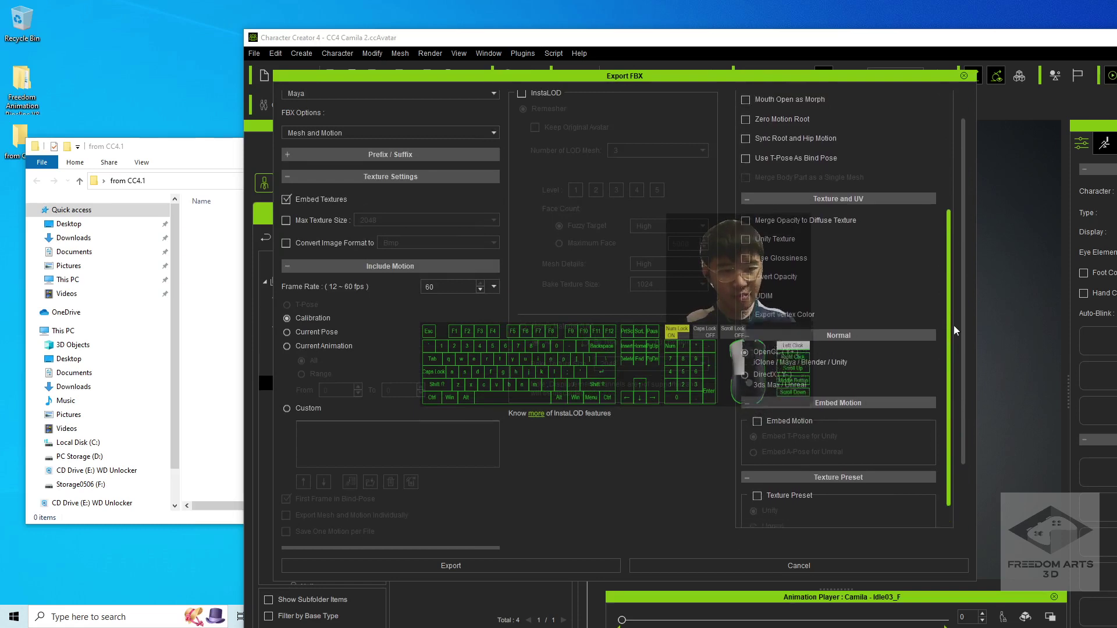
{"action": "scroll", "coordinate": [954, 326], "scroll_direction": "up", "scroll_amount": 6}
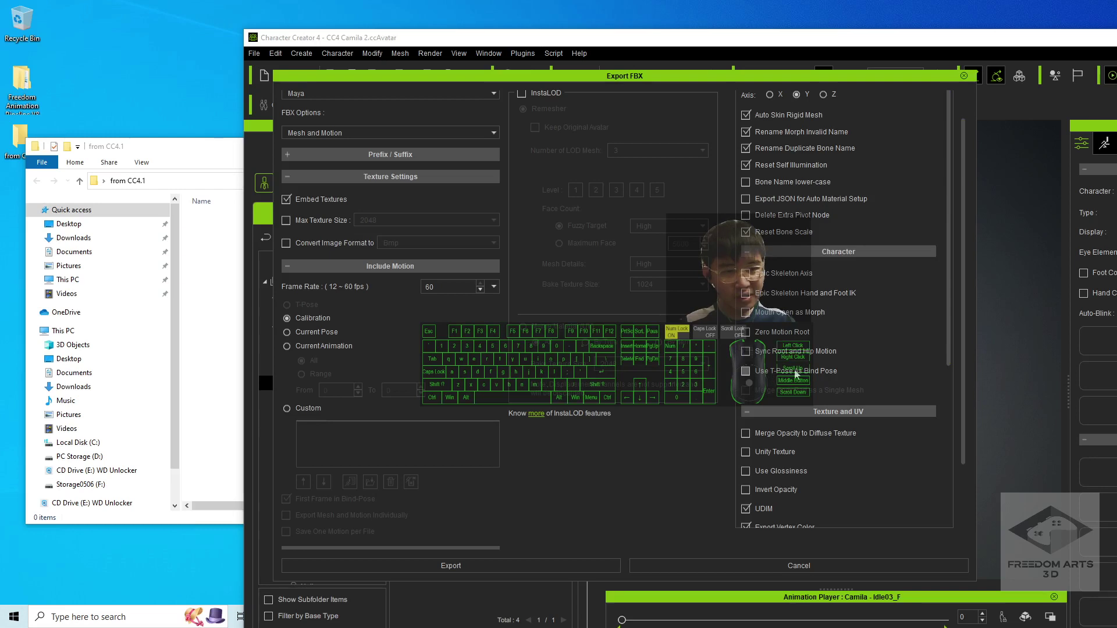
{"action": "left_click", "coordinate": [746, 371]}
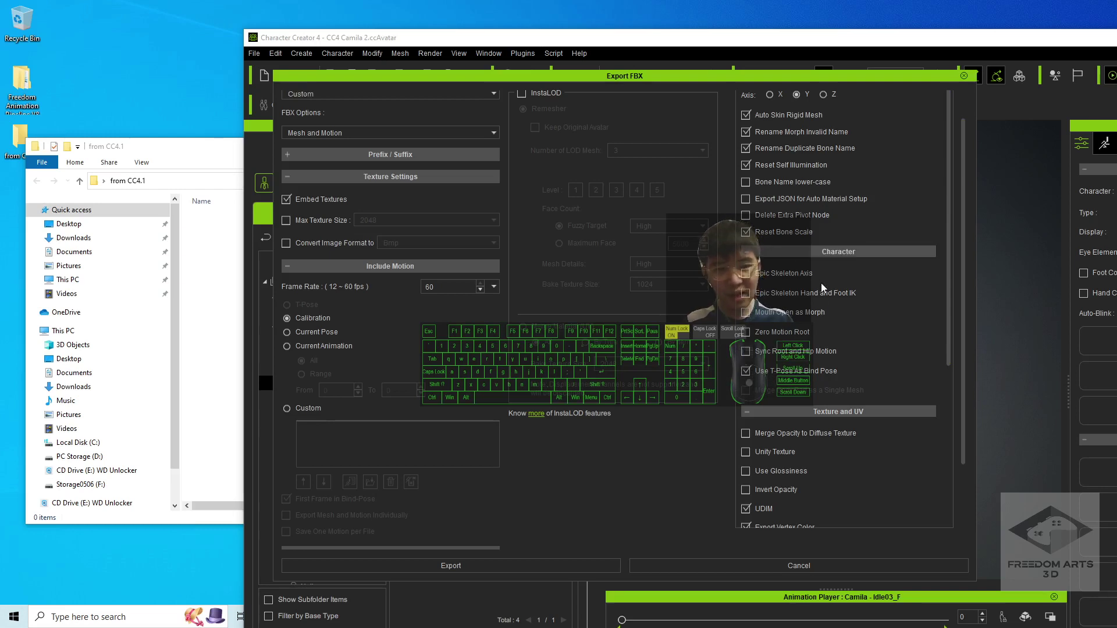
Start the FBX export, accept the re-import notice, and set the save location to the desktop folder "from CC4.1".
{"action": "left_click", "coordinate": [540, 568]}
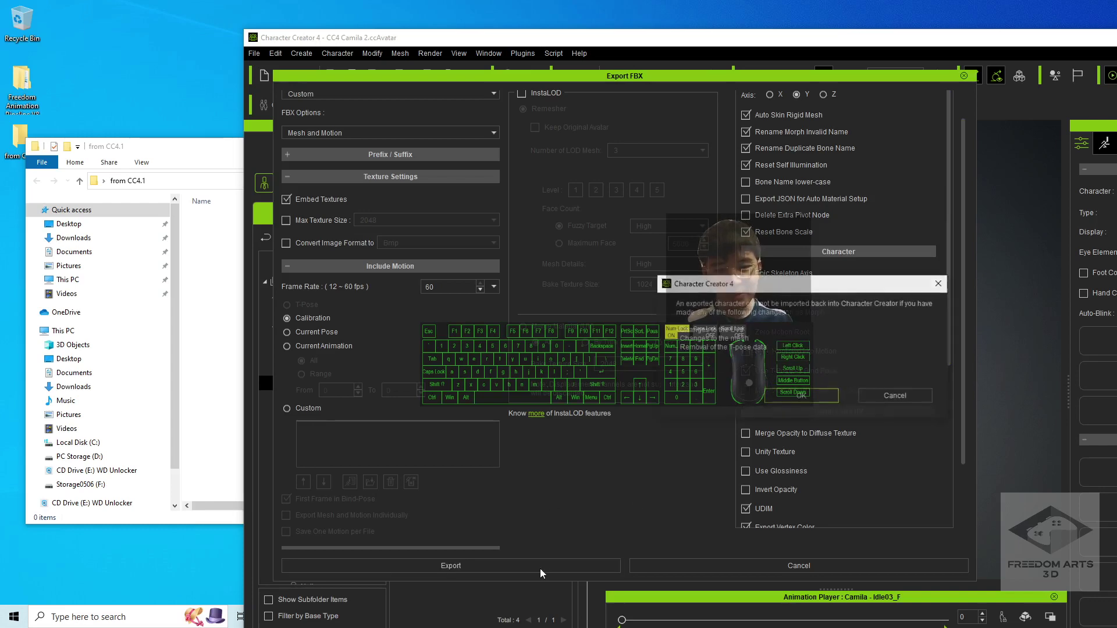
{"action": "left_click", "coordinate": [818, 400]}
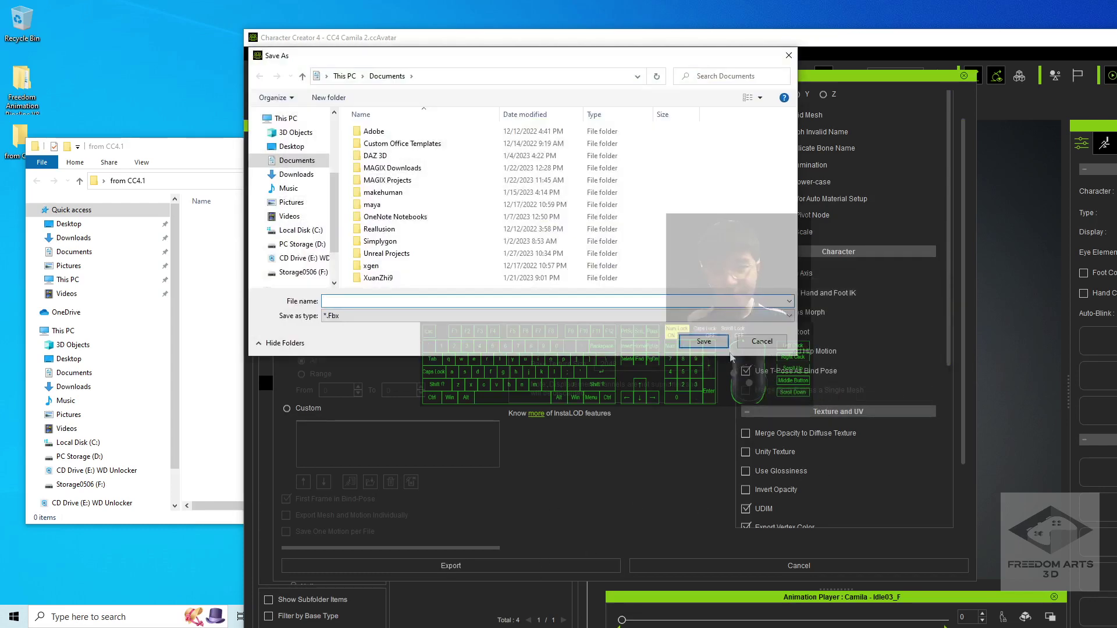
{"action": "left_click", "coordinate": [167, 185]}
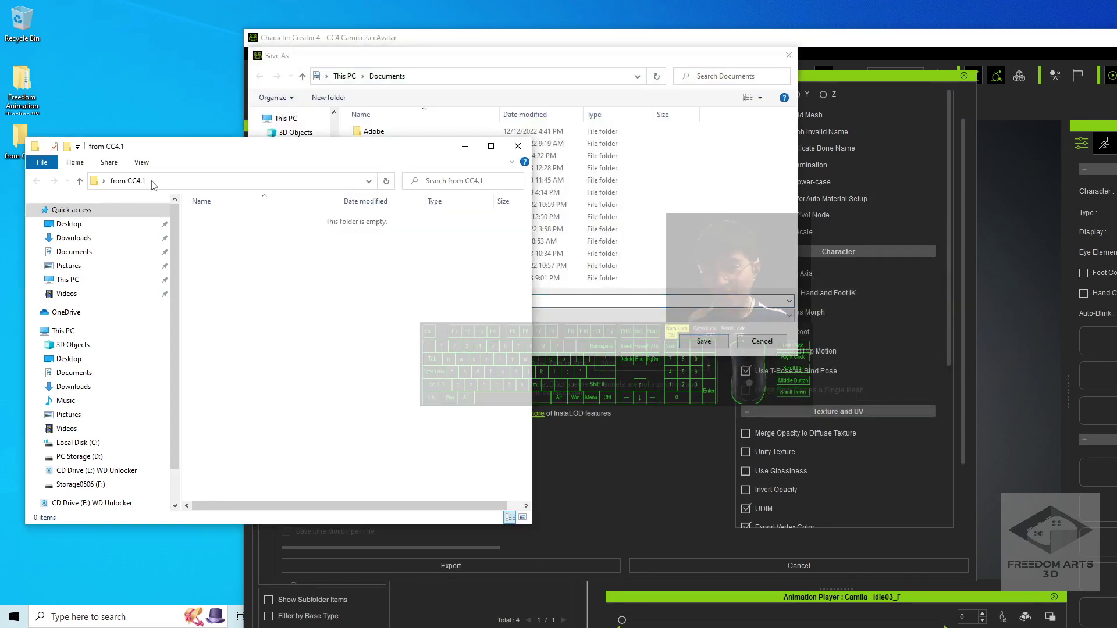
{"action": "left_click", "coordinate": [166, 181]}
{"action": "key", "text": "ctrl+c"}
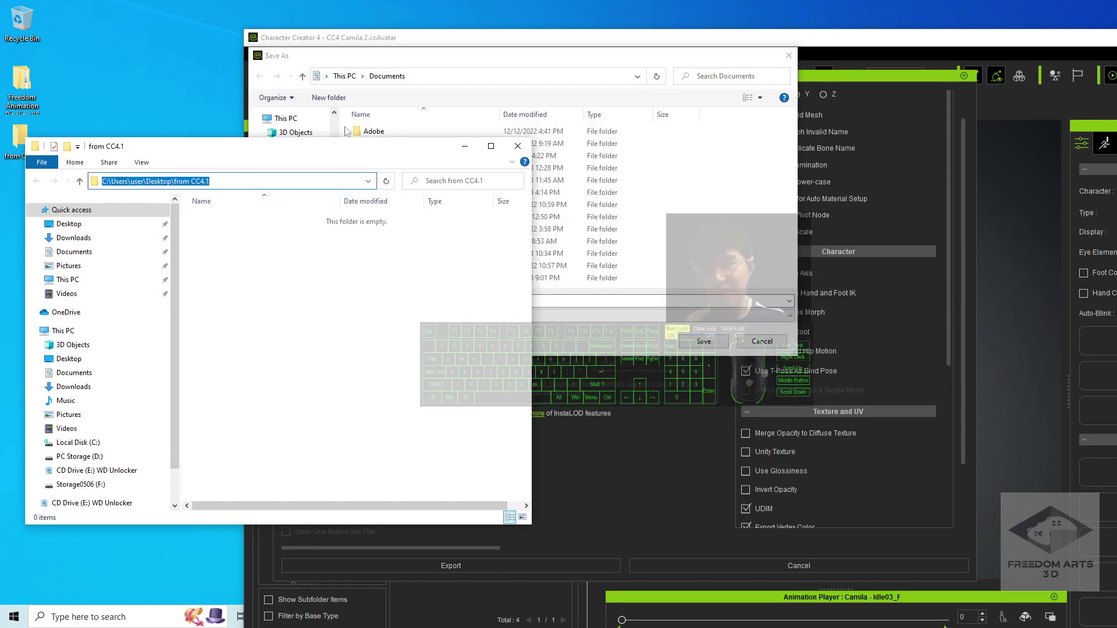
{"action": "left_click", "coordinate": [445, 76]}
{"action": "key", "text": "ctrl+v"}
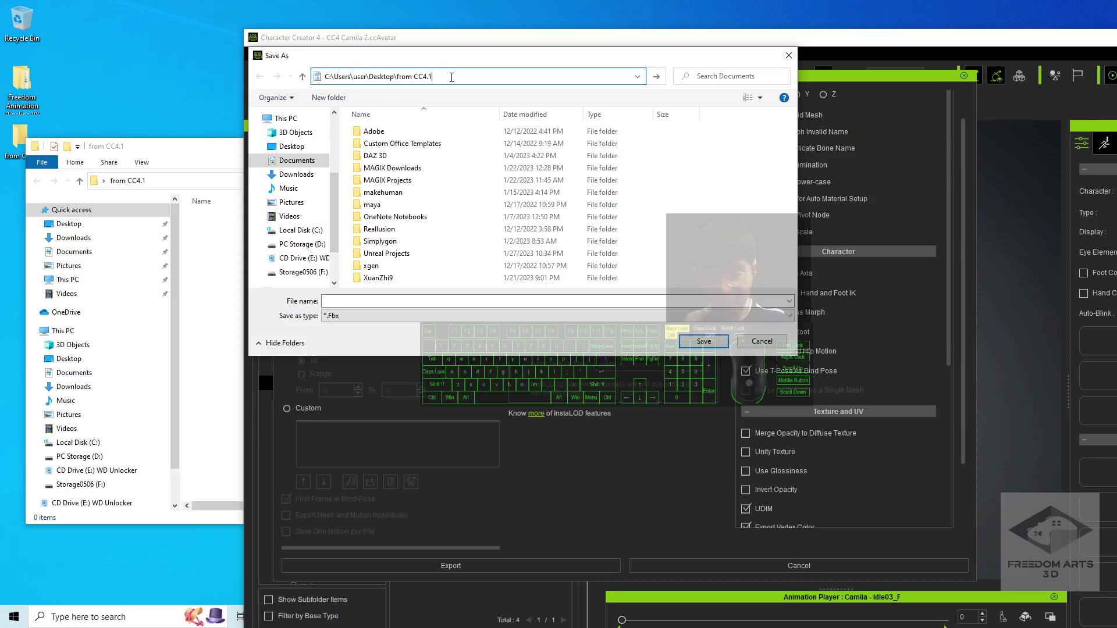
{"action": "key", "text": "Return"}
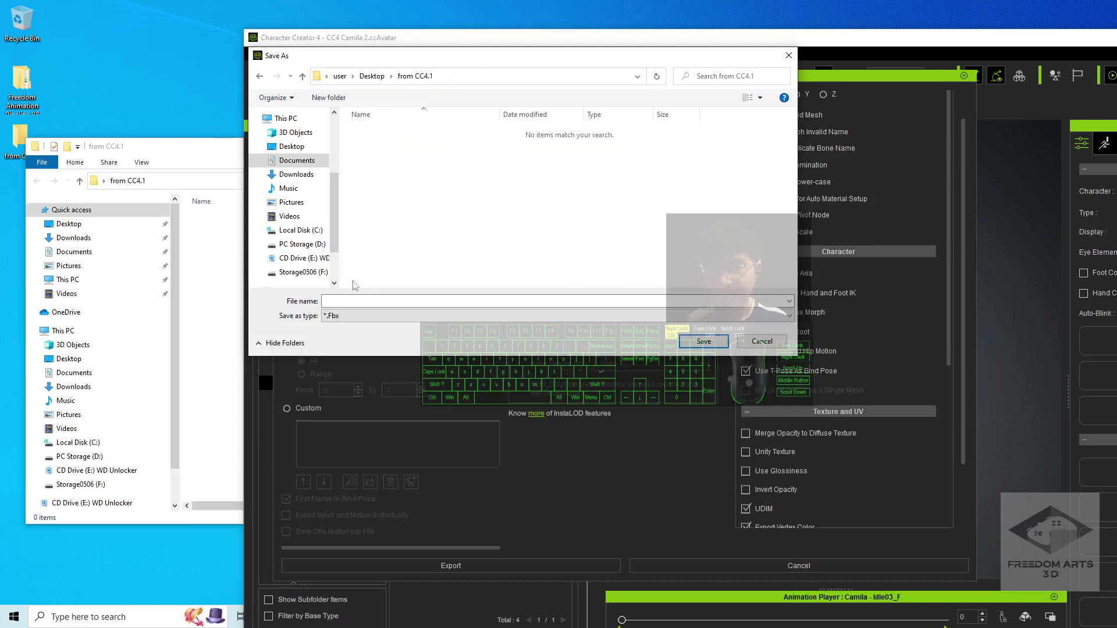
Name the FBX file camila2 and save the export.
{"action": "left_click", "coordinate": [359, 300]}
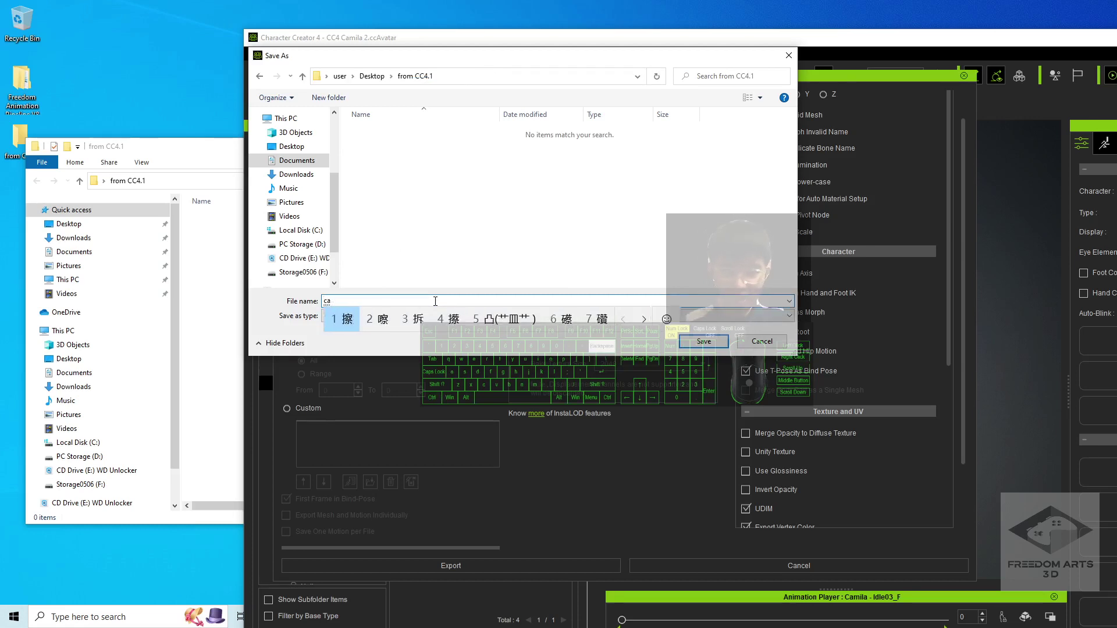
{"action": "type", "text": "ca"}
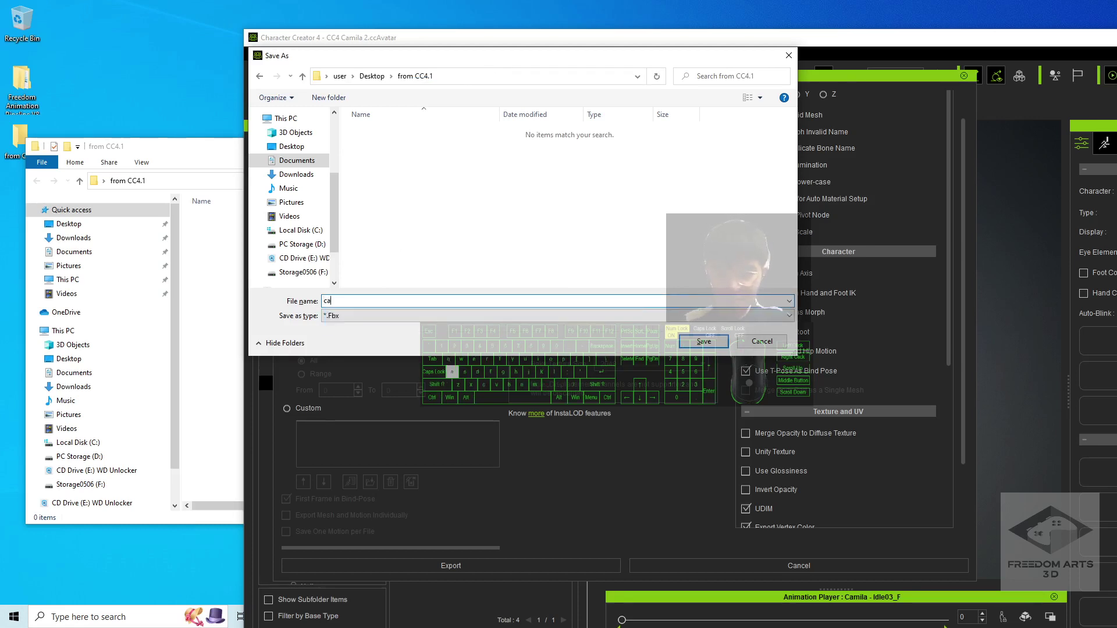
{"action": "type", "text": "mila2"}
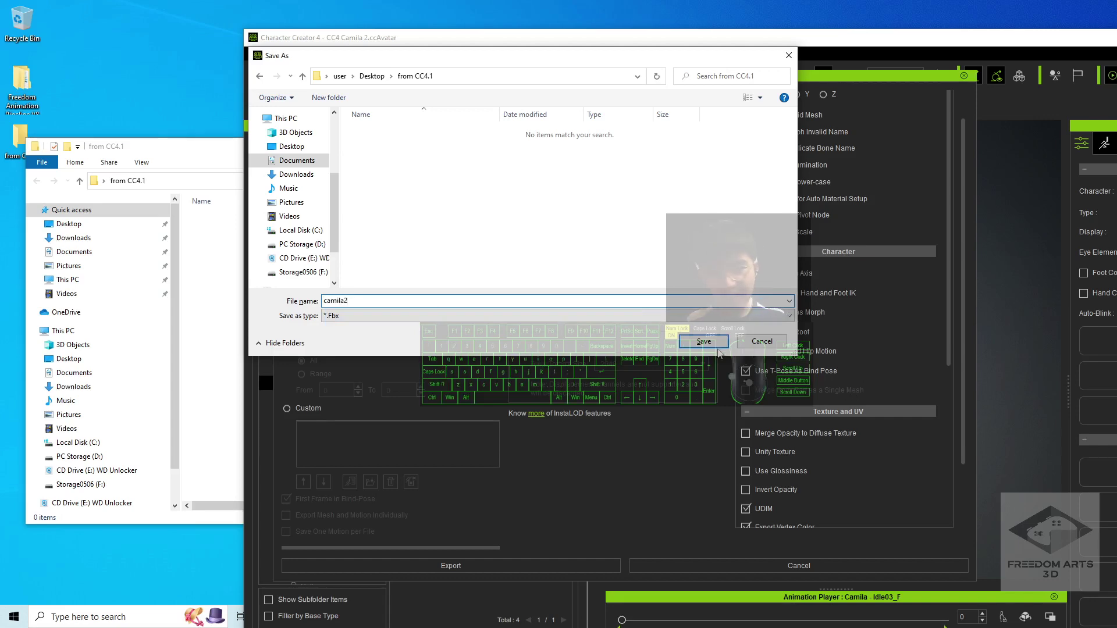
{"action": "left_click", "coordinate": [703, 342]}
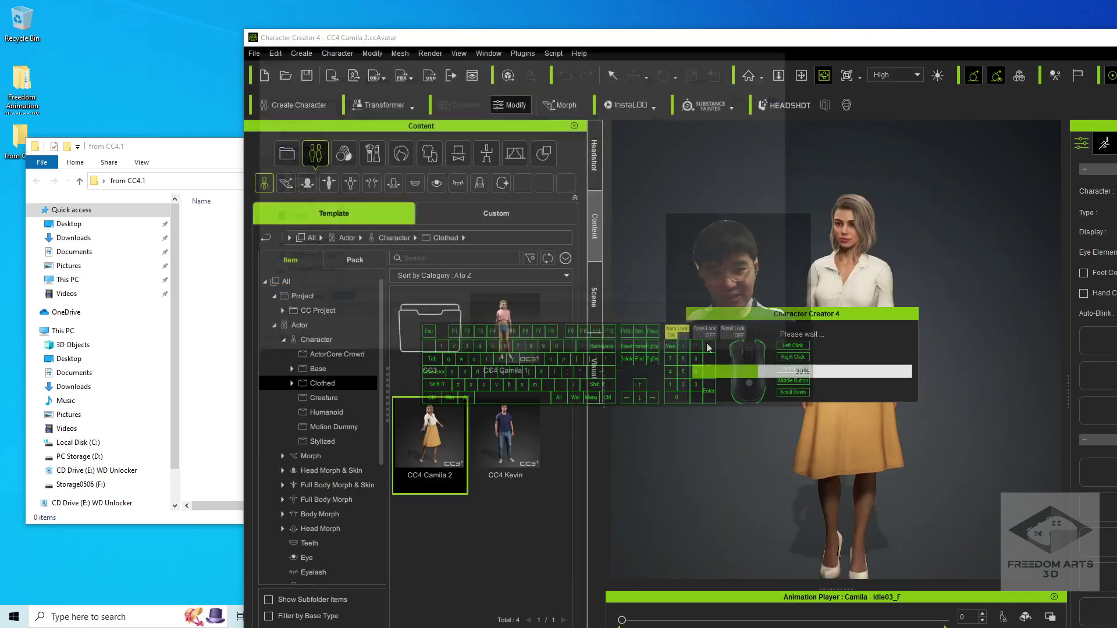
Minimise Character Creator and move the "from CC4.1" folder window higher on the desktop.
{"action": "left_click", "coordinate": [226, 282]}
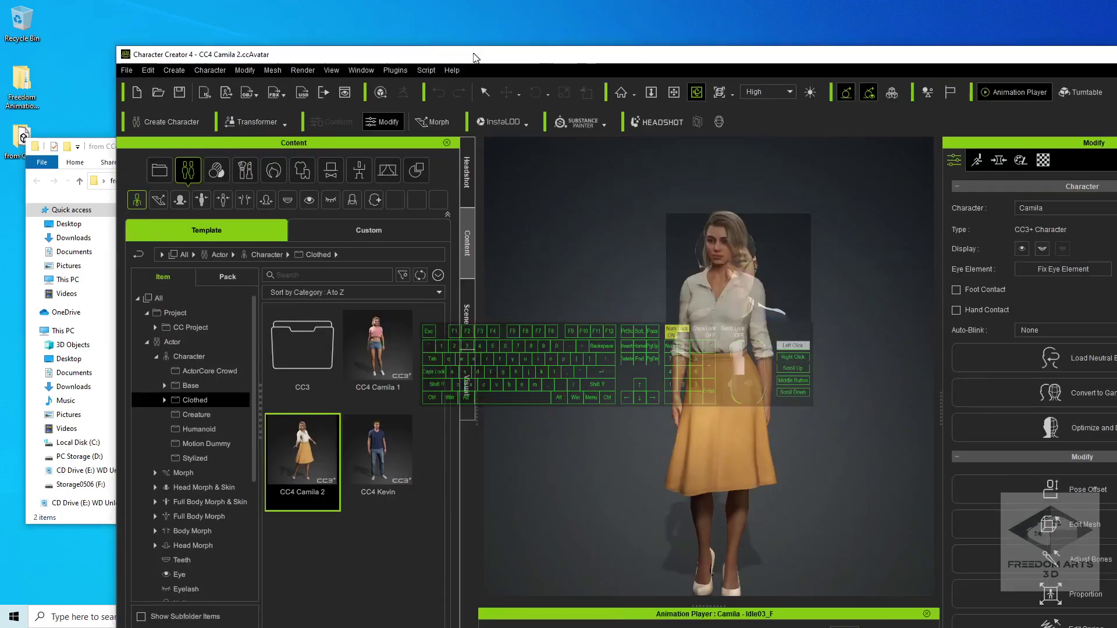
{"action": "double_click", "coordinate": [604, 38]}
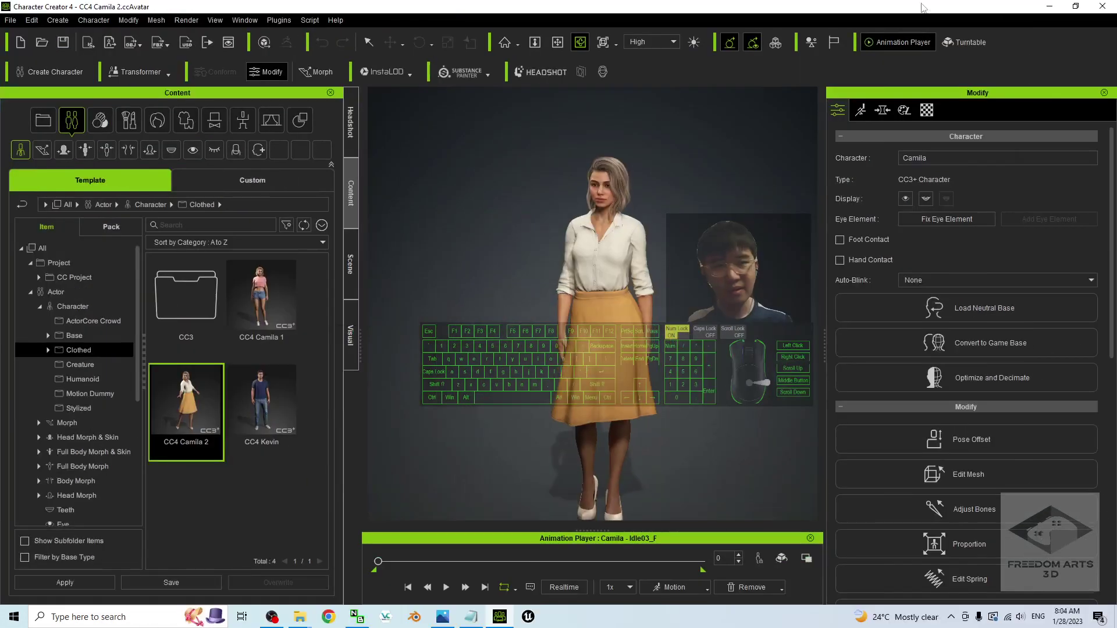
{"action": "left_click", "coordinate": [1049, 6]}
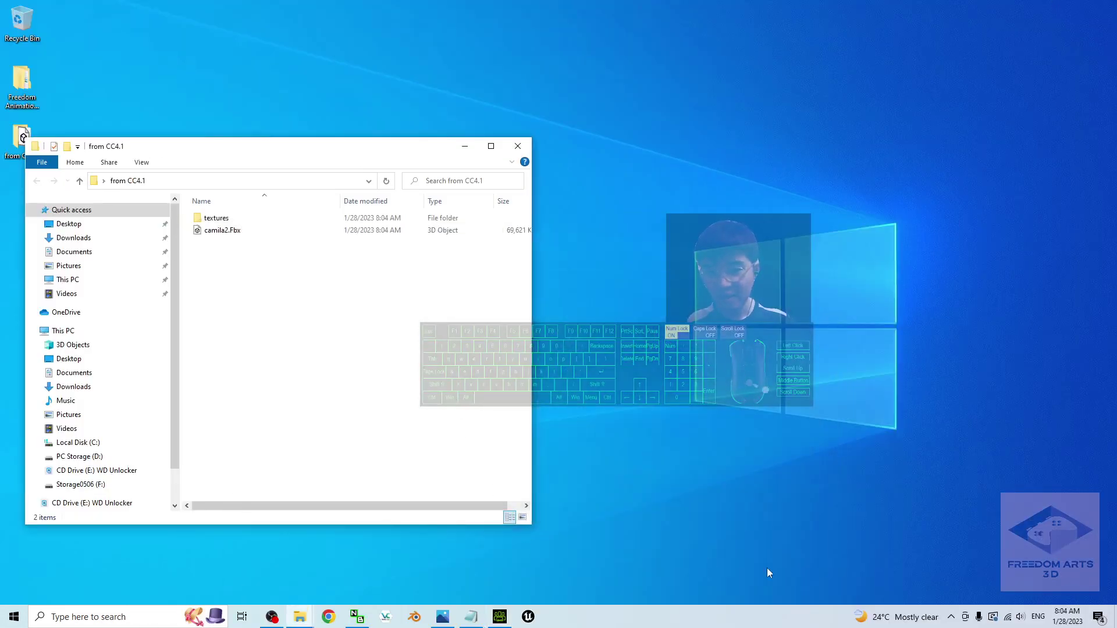
{"action": "left_click_drag", "start_coordinate": [381, 150], "coordinate": [426, 74]}
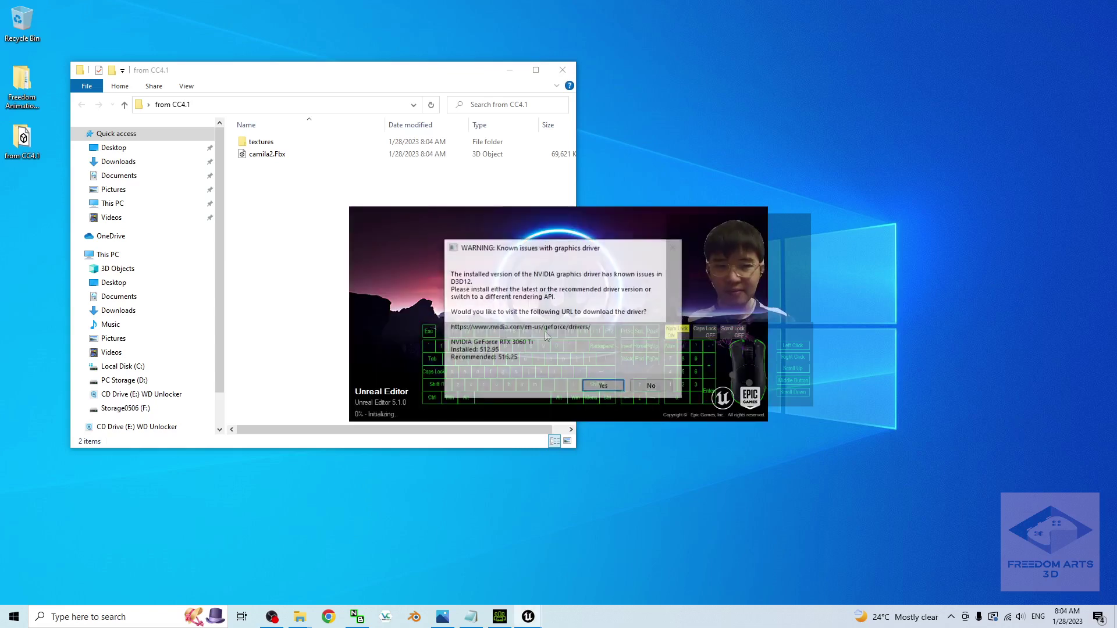
Create a Games project from the Third Person template in Unreal Engine, keeping the name MyProject12 and declining the graphics driver downloads.
{"action": "left_click", "coordinate": [654, 386]}
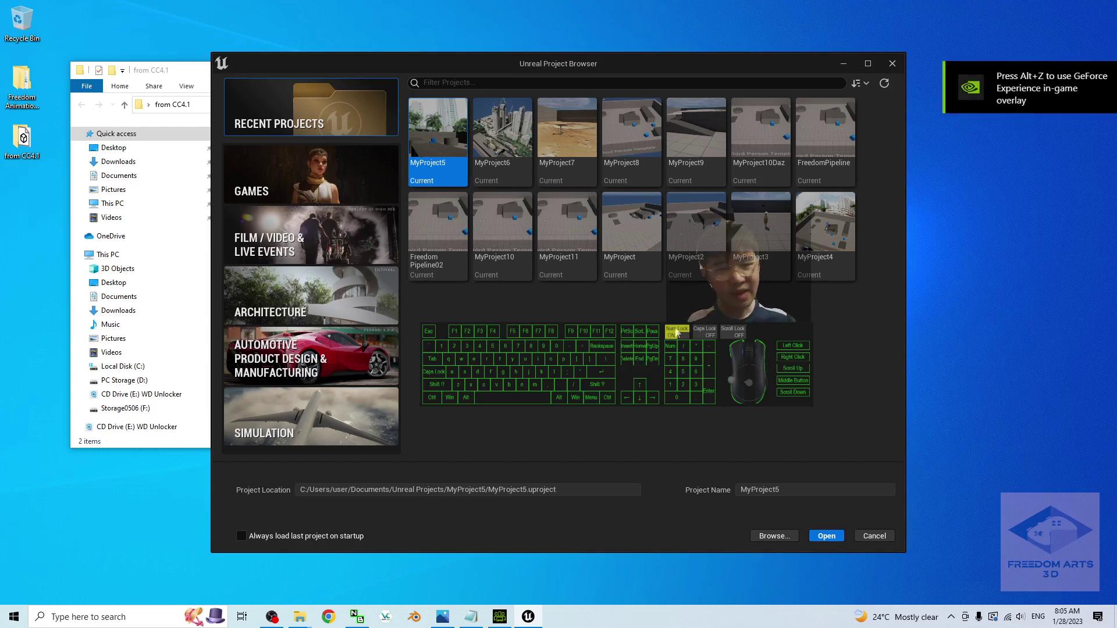
{"action": "left_click", "coordinate": [317, 181]}
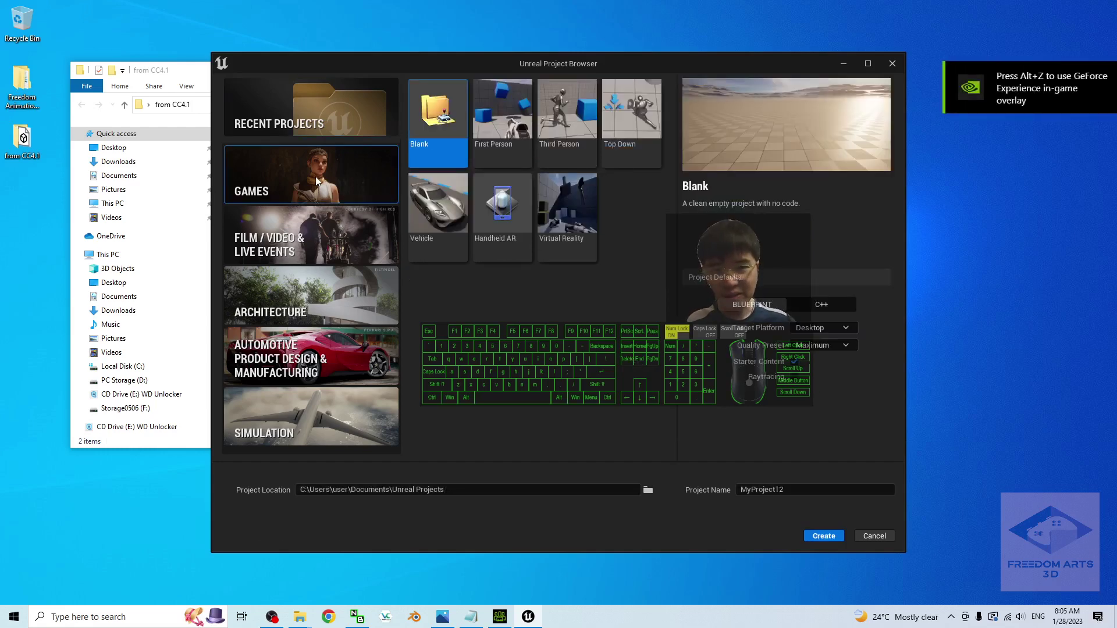
{"action": "left_click", "coordinate": [570, 113]}
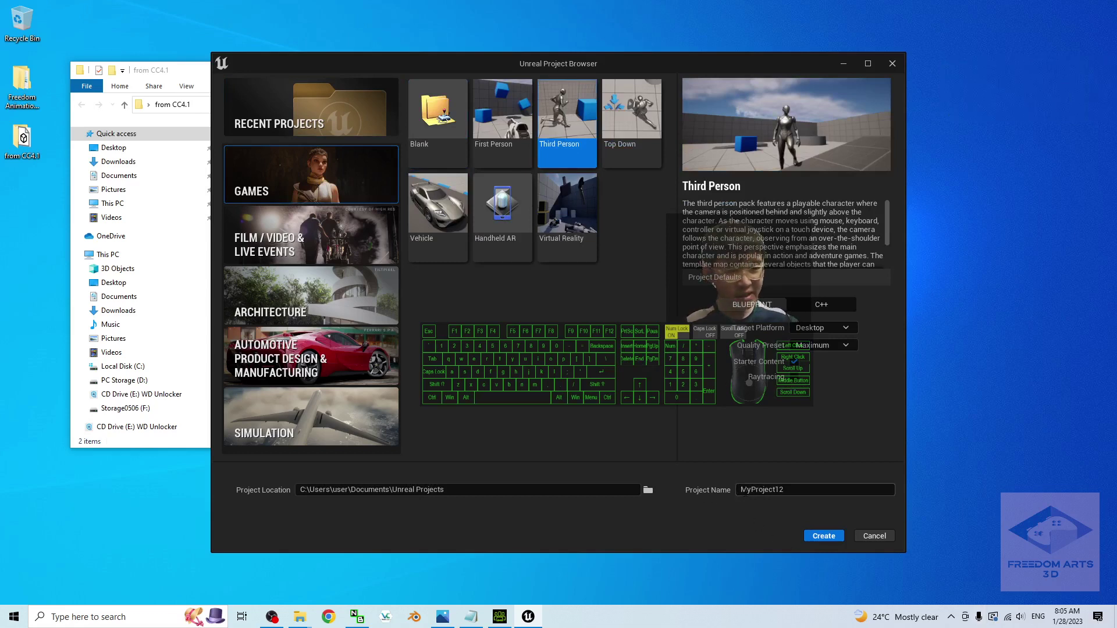
{"action": "left_click", "coordinate": [795, 490]}
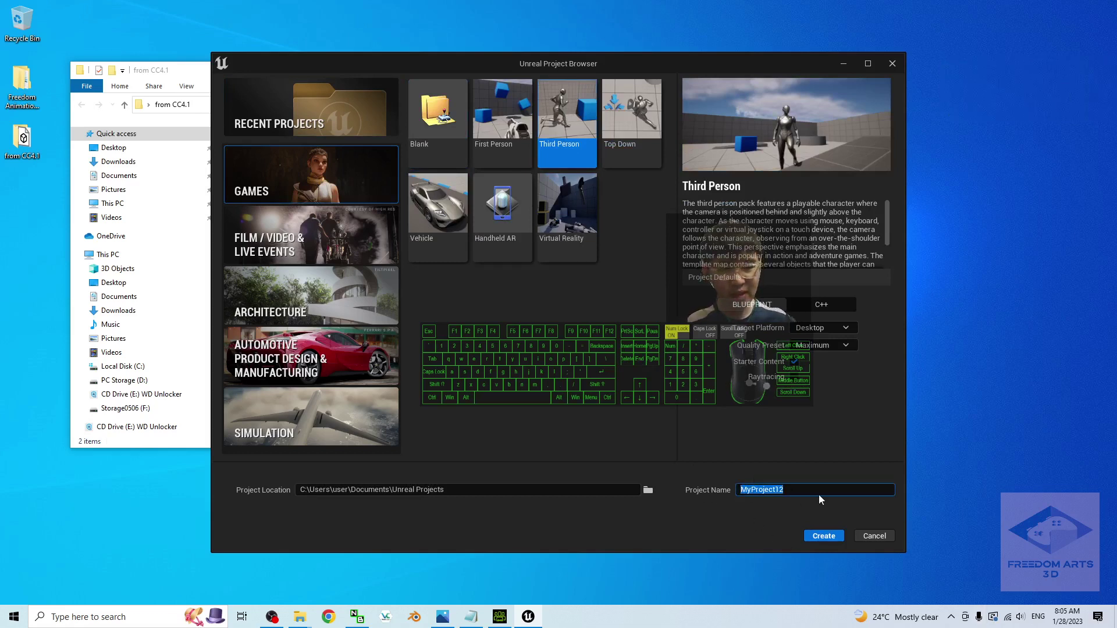
{"action": "left_click", "coordinate": [794, 489]}
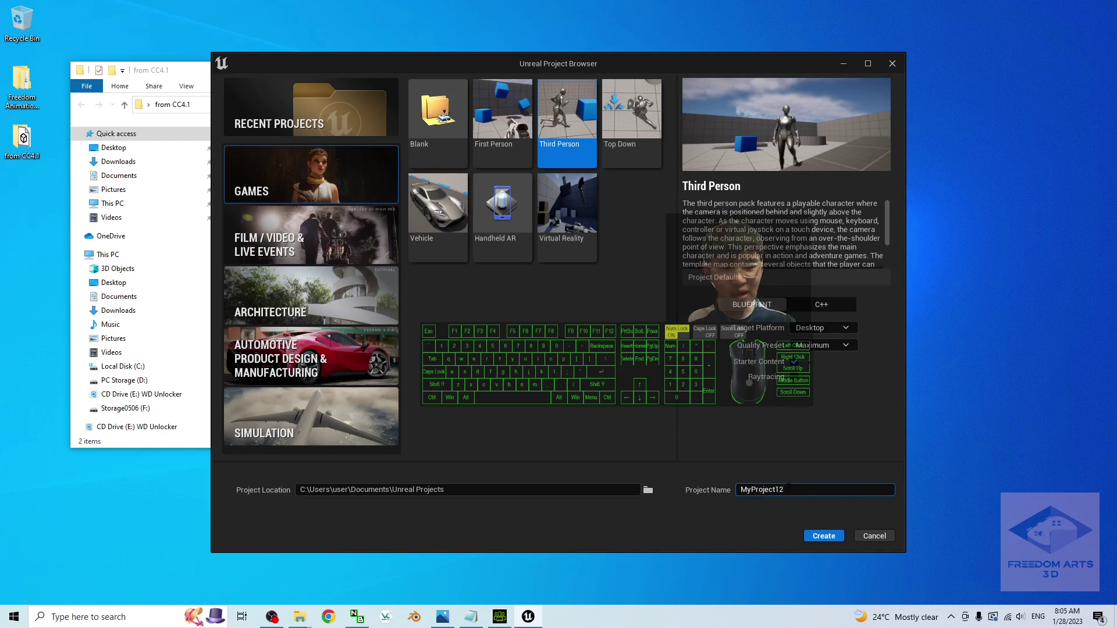
{"action": "left_click", "coordinate": [835, 536]}
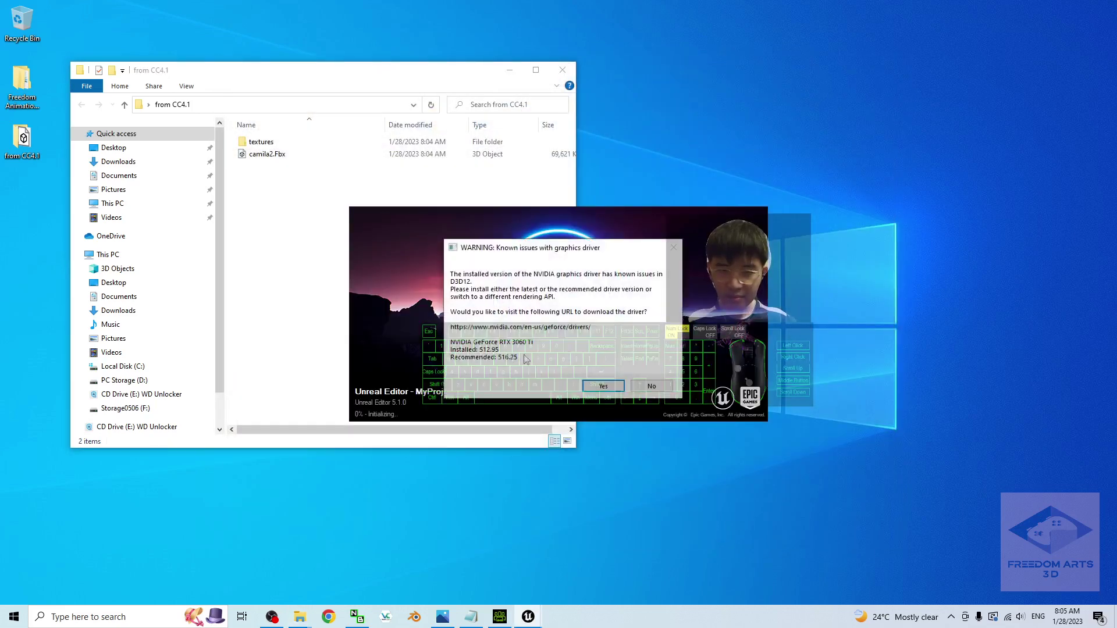
{"action": "left_click", "coordinate": [644, 387]}
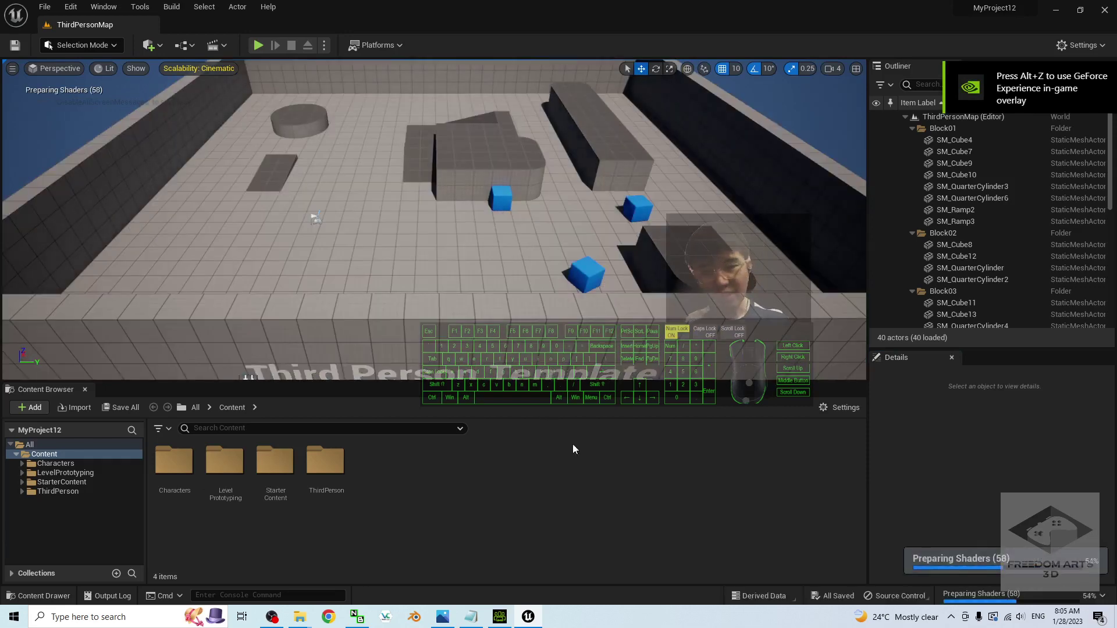
Play the ThirdPersonMap level, run and jump around with the default mannequin, and stop the play session.
{"action": "left_click", "coordinate": [257, 45]}
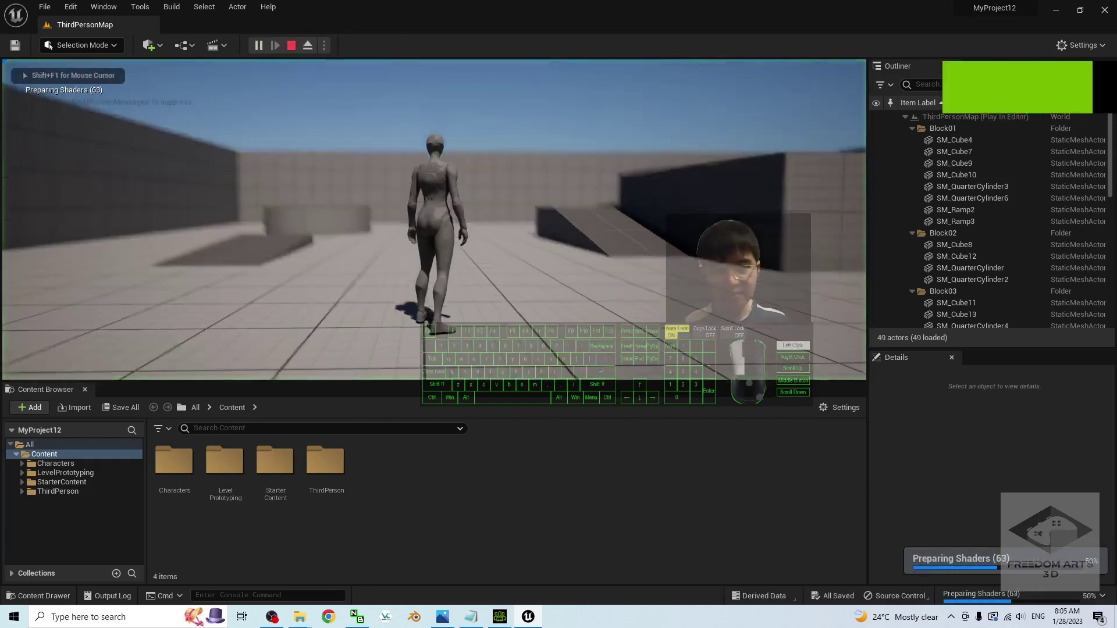
{"action": "key", "text": "w"}
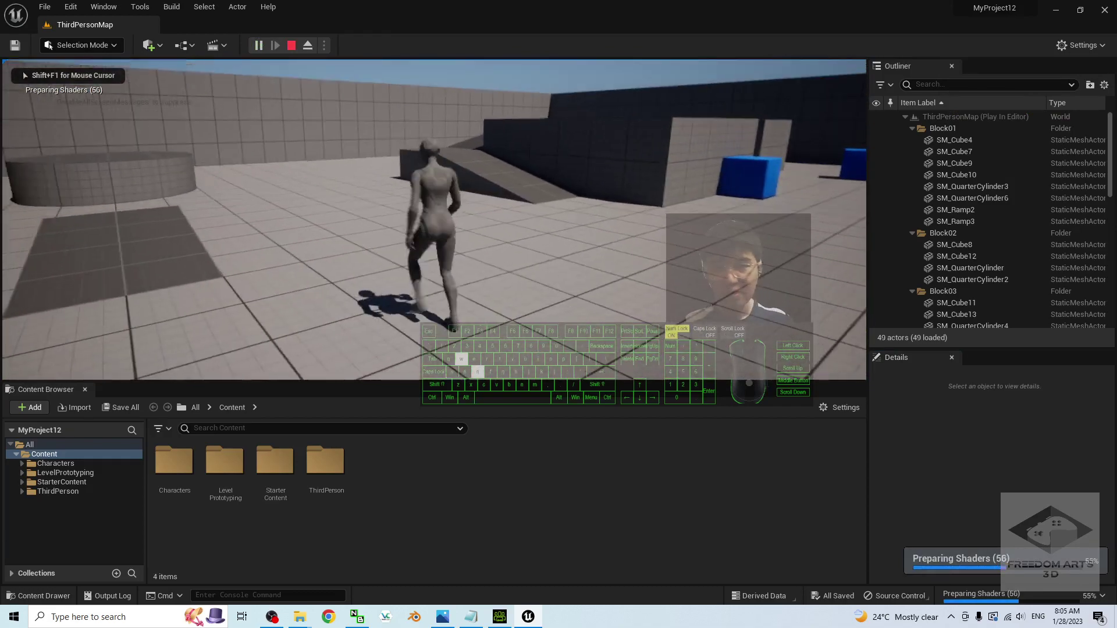
{"action": "key", "text": "a"}
{"action": "key", "text": "space"}
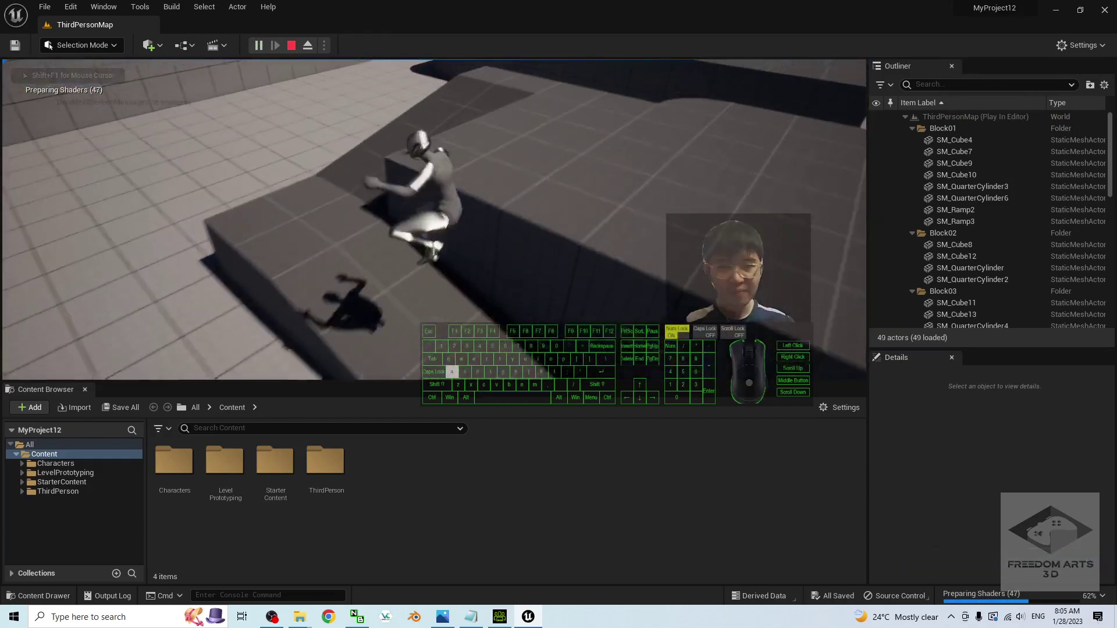
{"action": "key", "text": "d"}
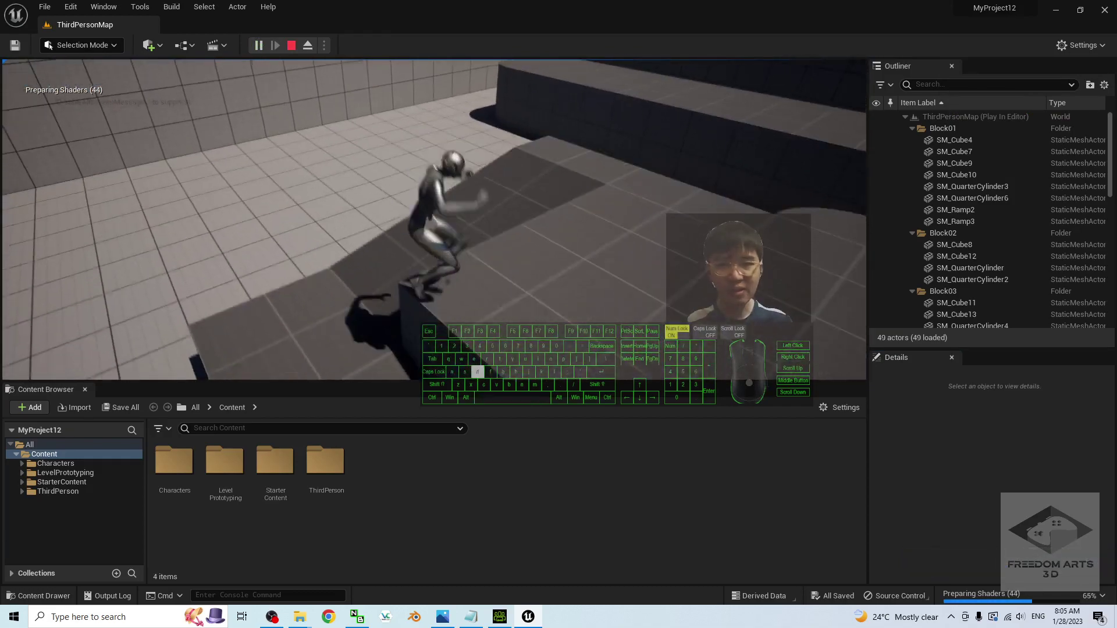
{"action": "key", "text": "s"}
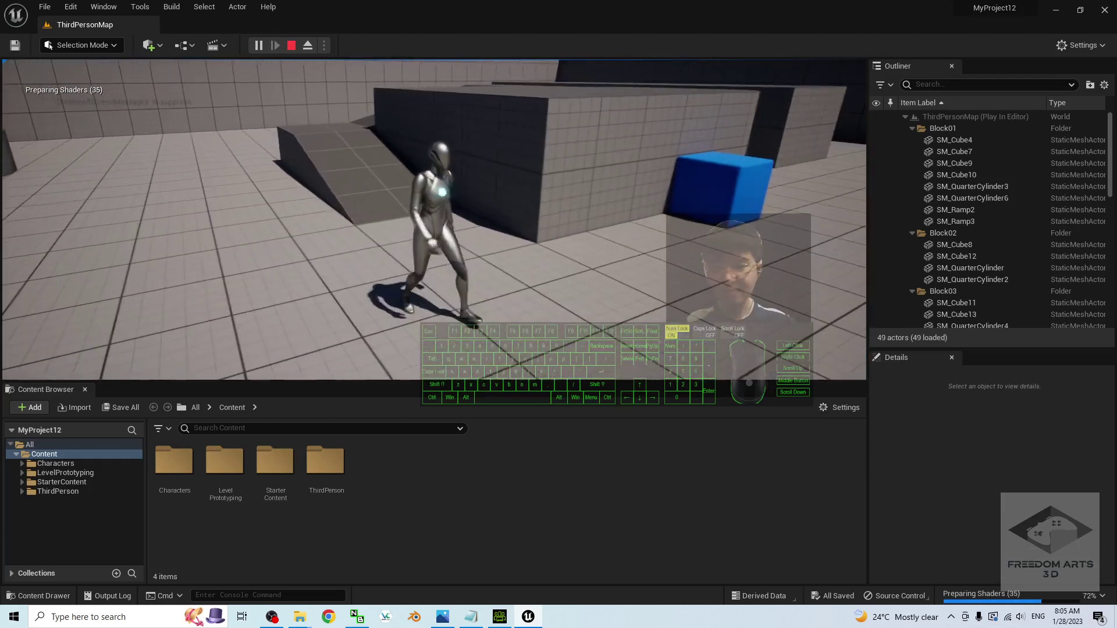
{"action": "key", "text": "Escape"}
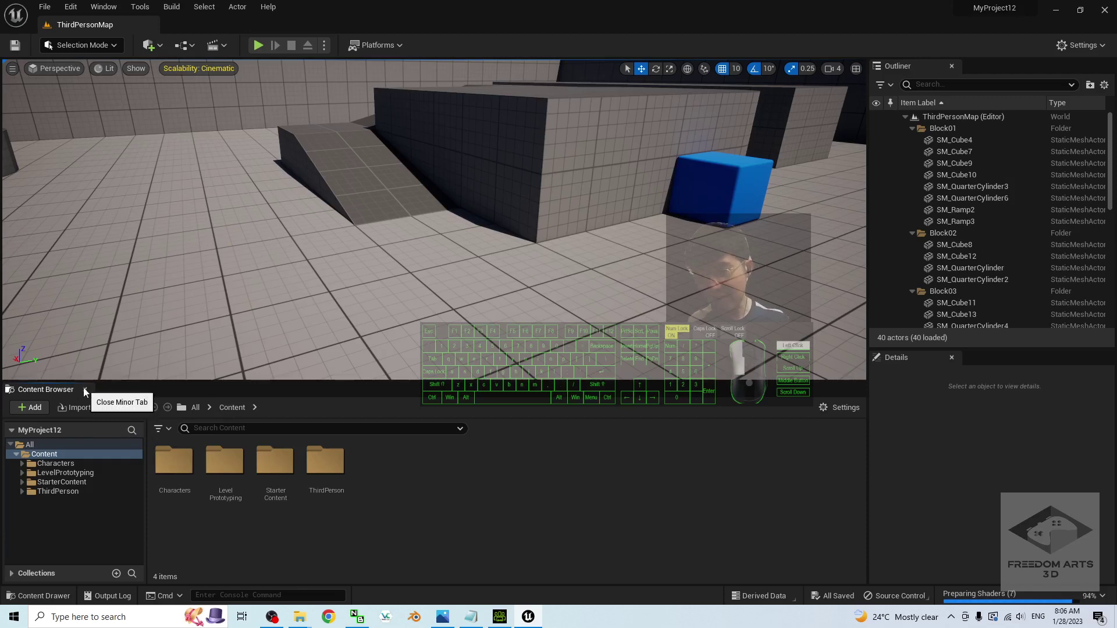
Close the Content Browser and reopen it as Content Browser 1.
{"action": "key", "text": "ctrl+space"}
{"action": "left_click", "coordinate": [106, 6]}
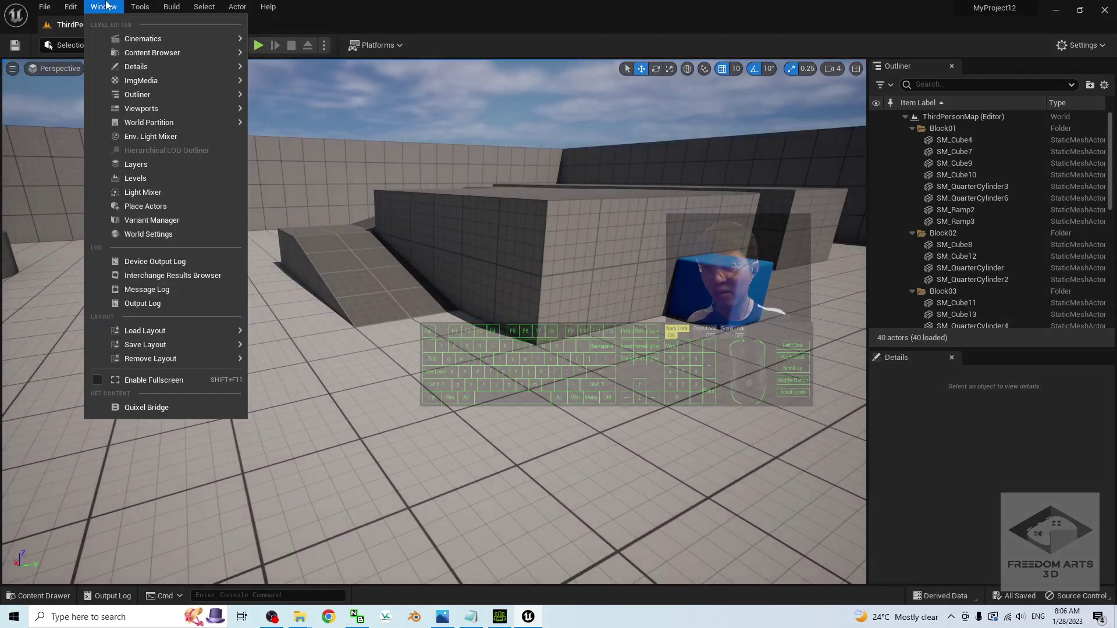
{"action": "mouse_move", "coordinate": [139, 52]}
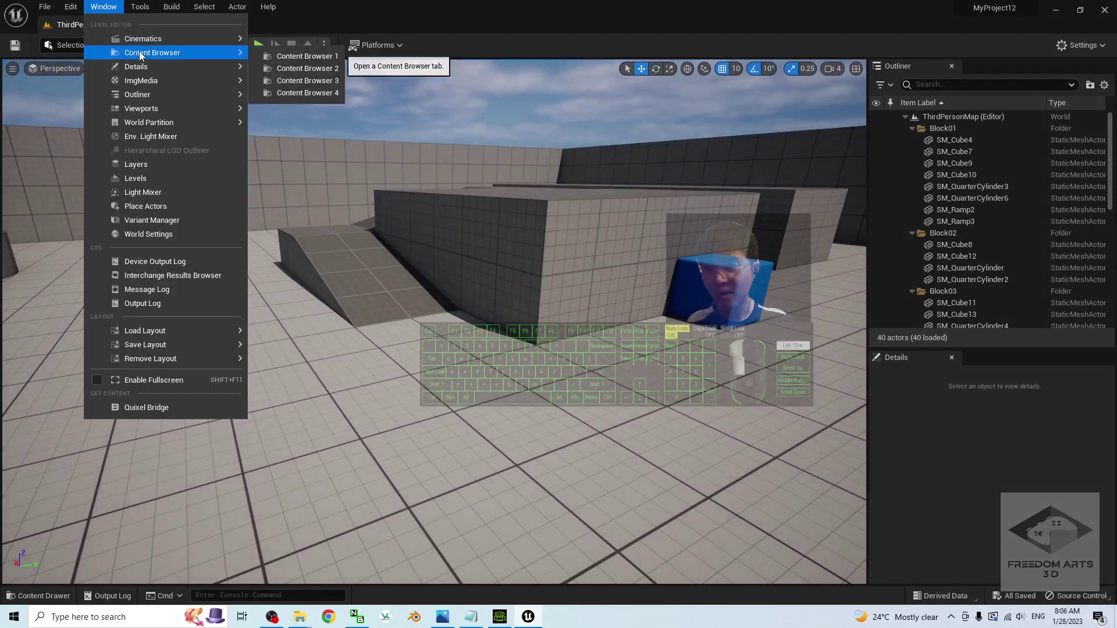
{"action": "left_click", "coordinate": [307, 57]}
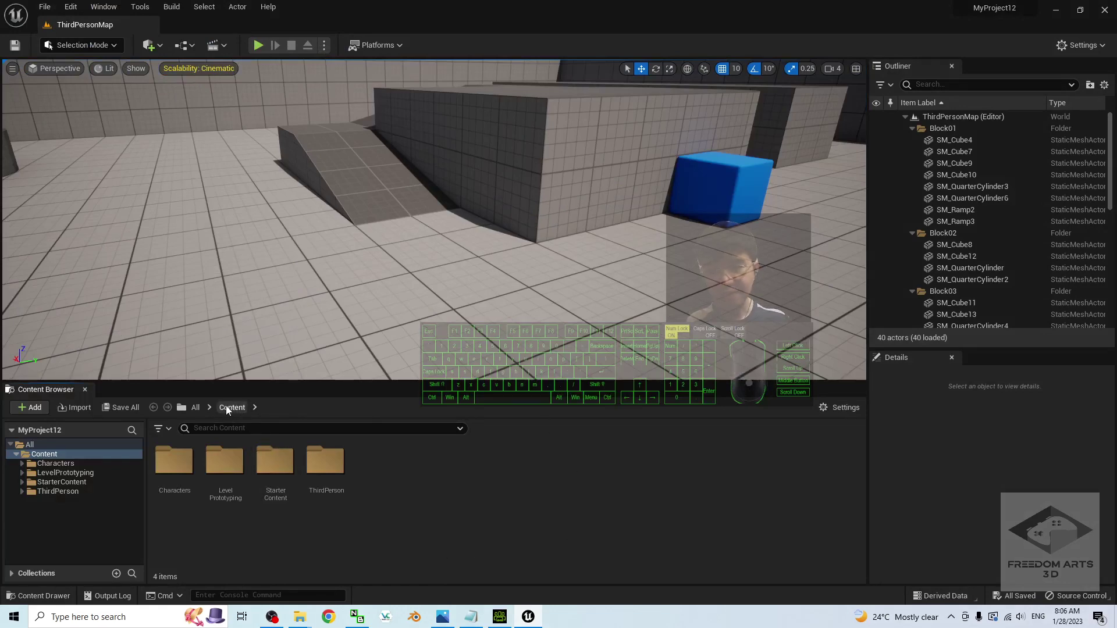
Shrink the Unreal window, highlight "Freedom Animation Pipeline V8.0 for UE5.1" in Notes.txt, and select the matching desktop folder.
{"action": "left_click_drag", "start_coordinate": [581, 8], "coordinate": [698, 81]}
{"action": "left_click", "coordinate": [471, 617]}
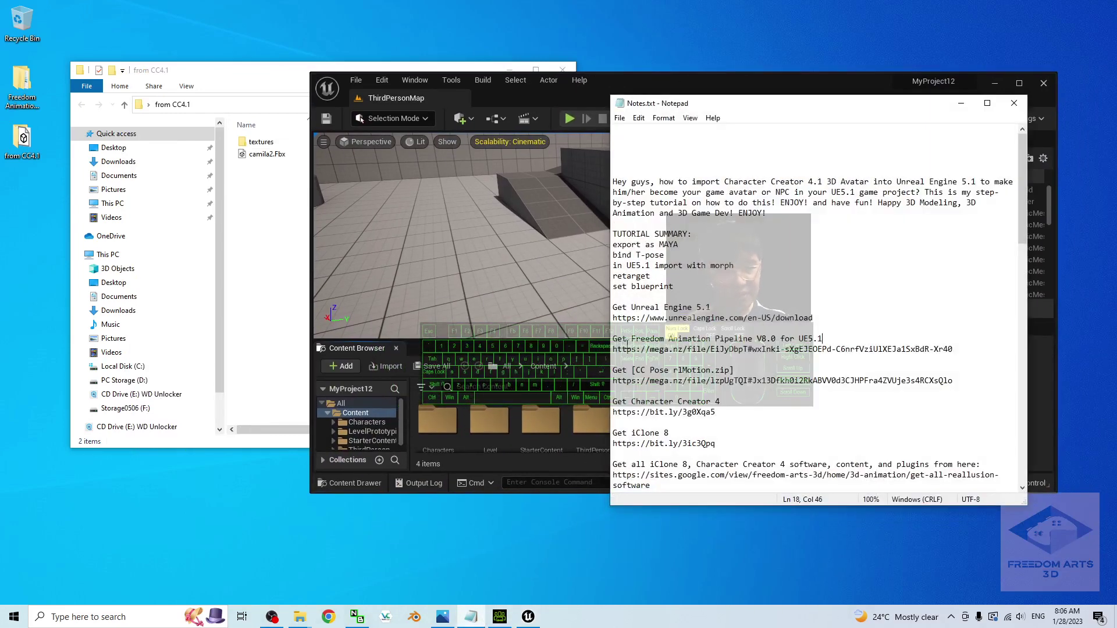
{"action": "left_click_drag", "start_coordinate": [633, 338], "coordinate": [775, 343]}
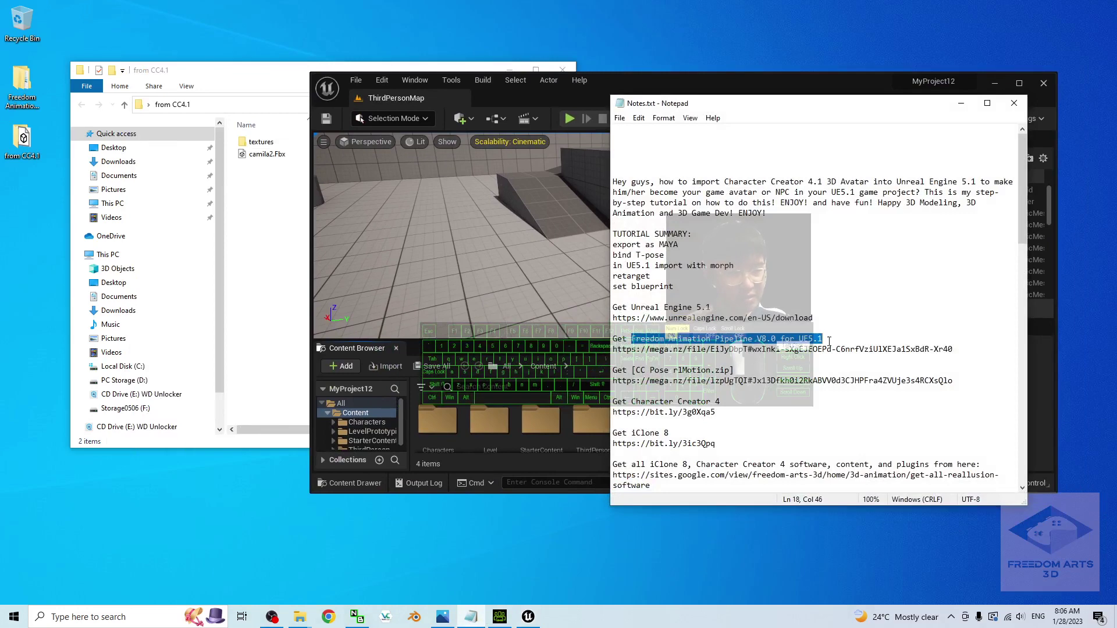
{"action": "left_click", "coordinate": [32, 83]}
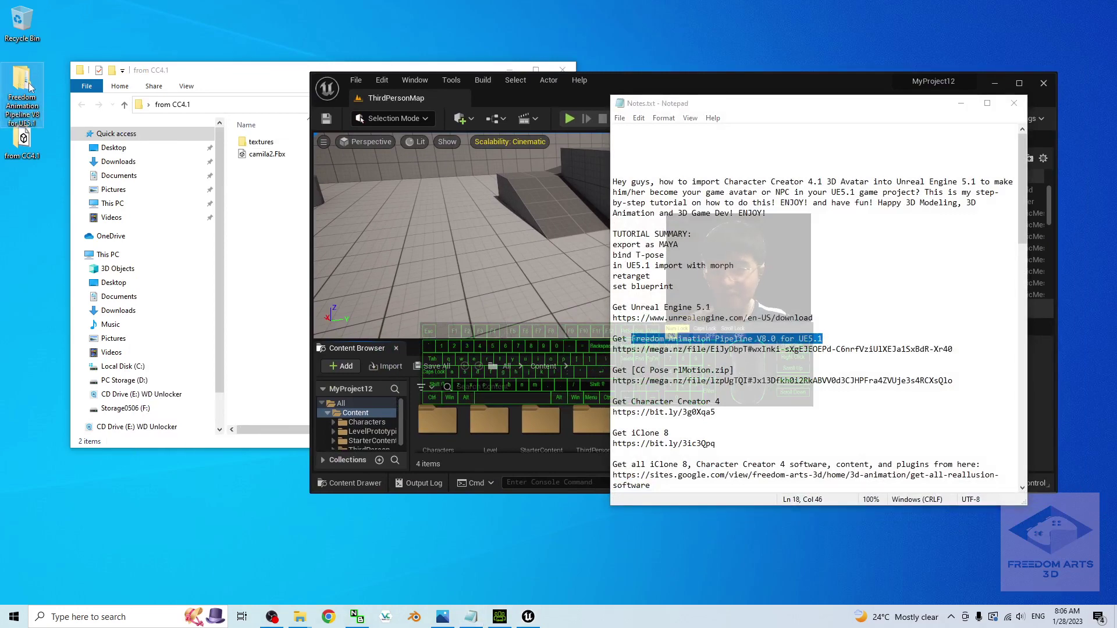
Browse in File Explorer from Documents through Unreal Projects to the MyProject12 project folder.
{"action": "left_click", "coordinate": [511, 216]}
{"action": "left_click", "coordinate": [254, 217]}
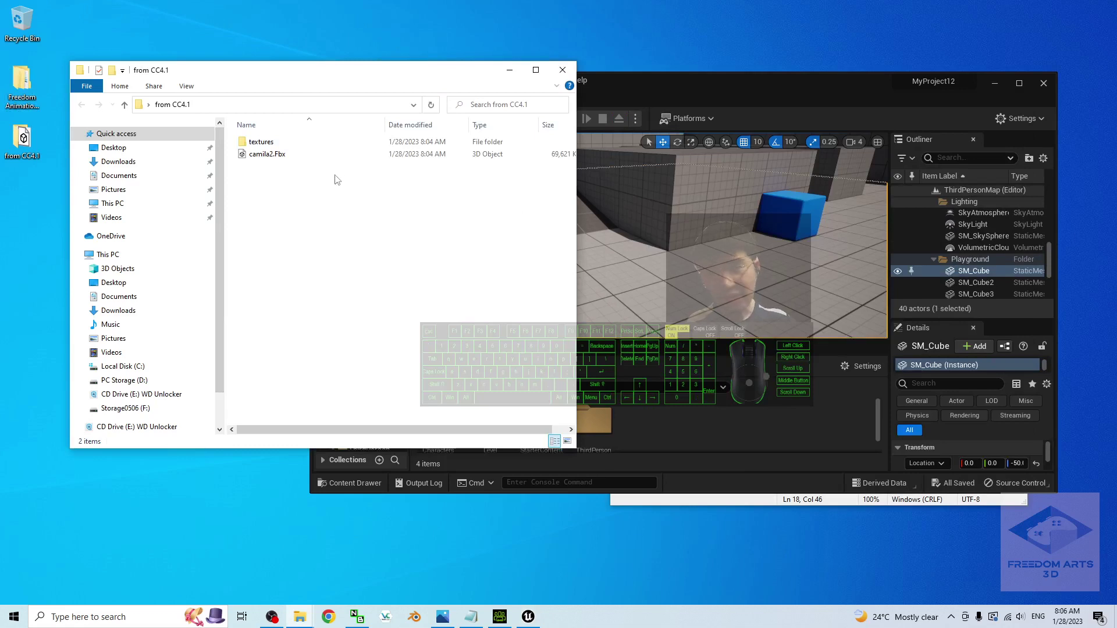
{"action": "left_click", "coordinate": [115, 177]}
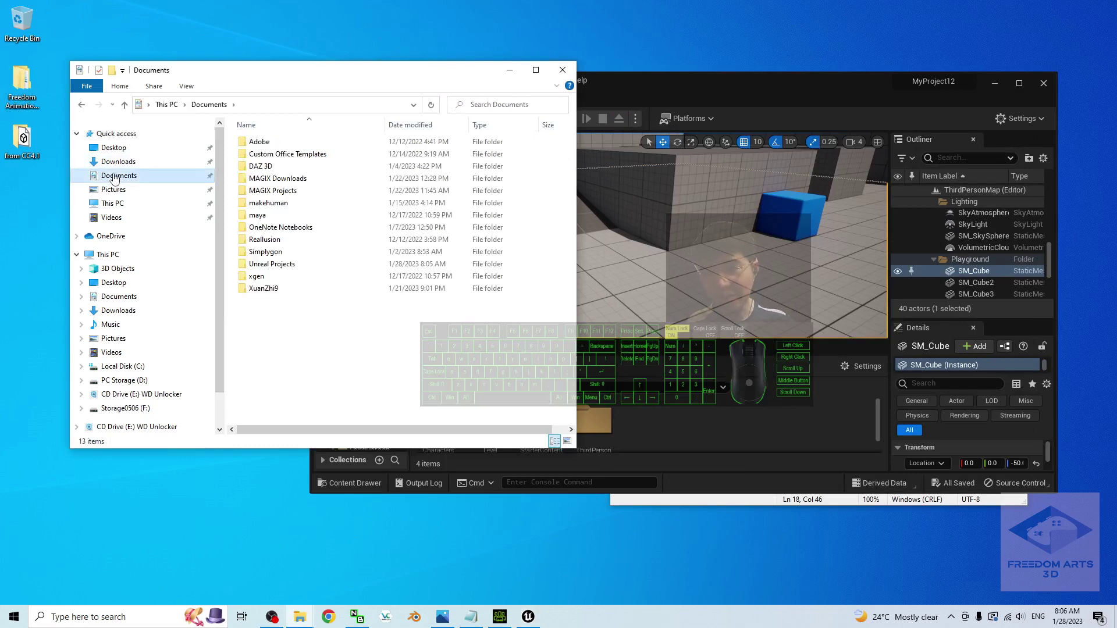
{"action": "double_click", "coordinate": [272, 264]}
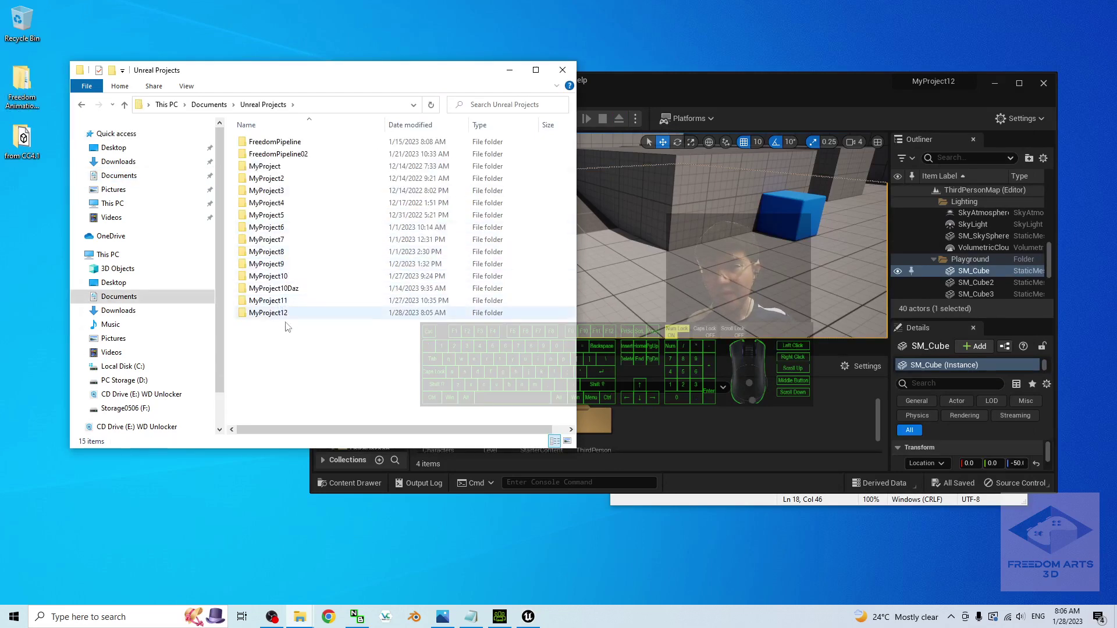
{"action": "left_click", "coordinate": [656, 99]}
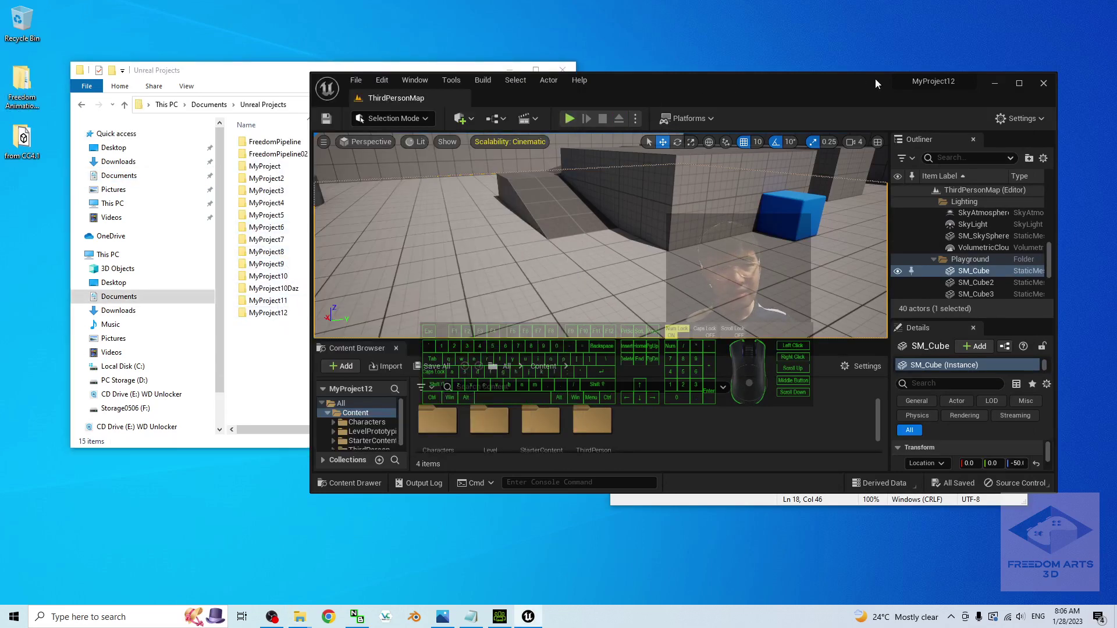
{"action": "left_click", "coordinate": [367, 63]}
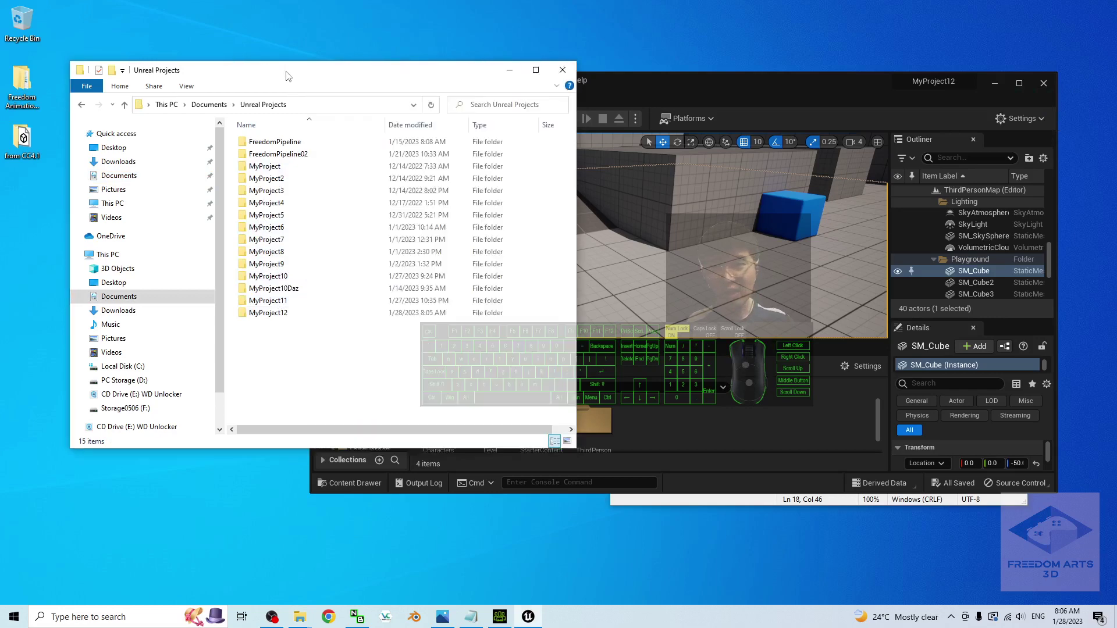
{"action": "double_click", "coordinate": [262, 313]}
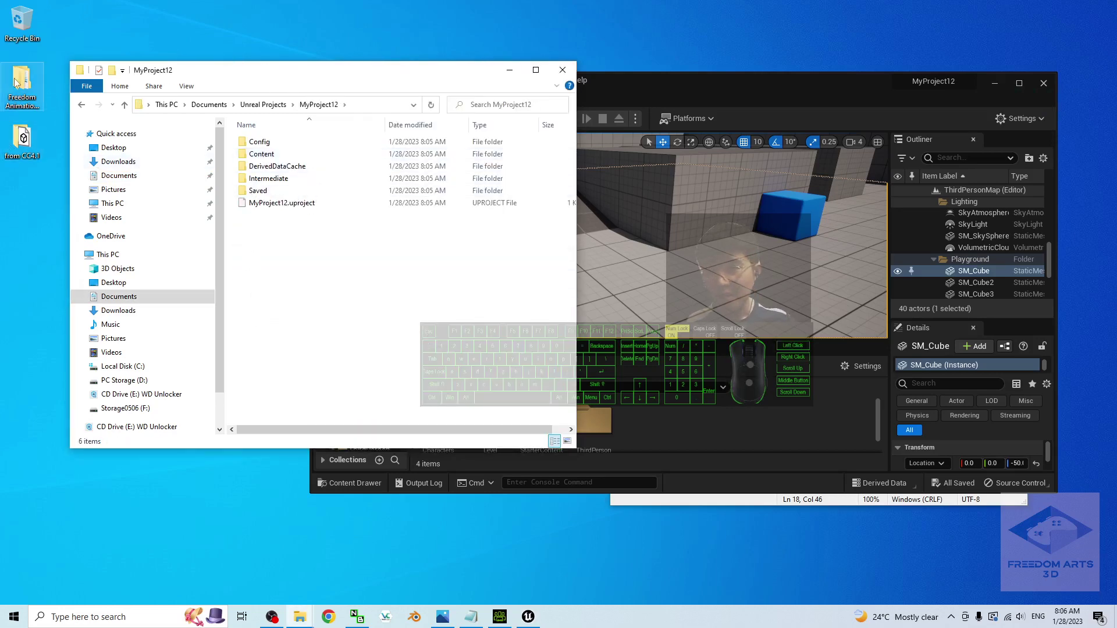
Open the desktop folder Freedom Animation Pipeline V8 for UE5.1 beside the project window and enter its Content folder.
{"action": "left_click", "coordinate": [38, 84]}
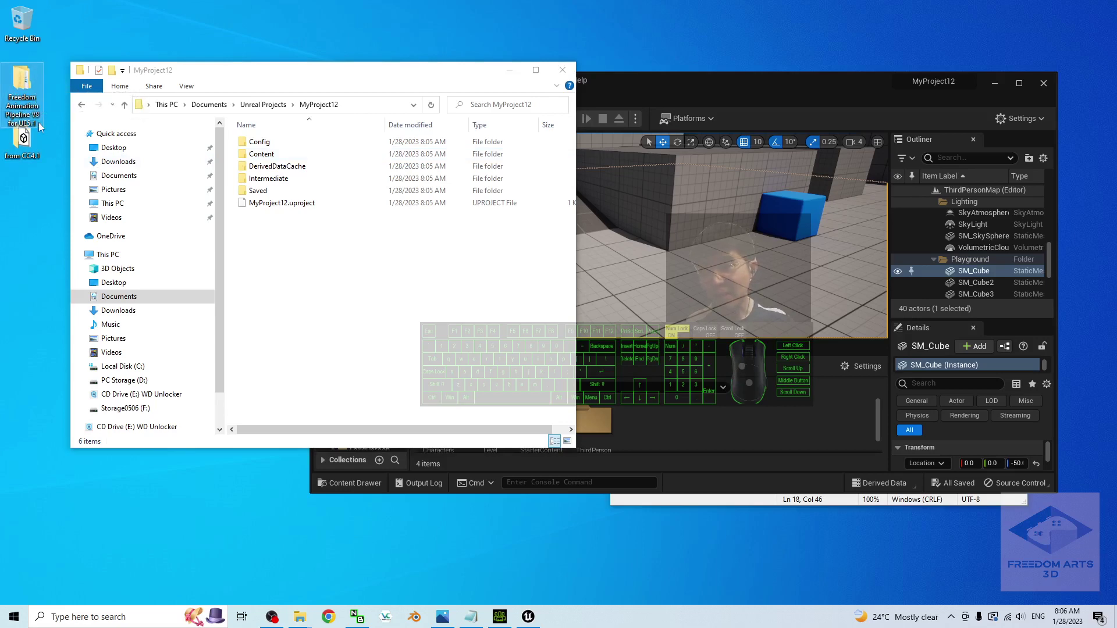
{"action": "double_click", "coordinate": [24, 86]}
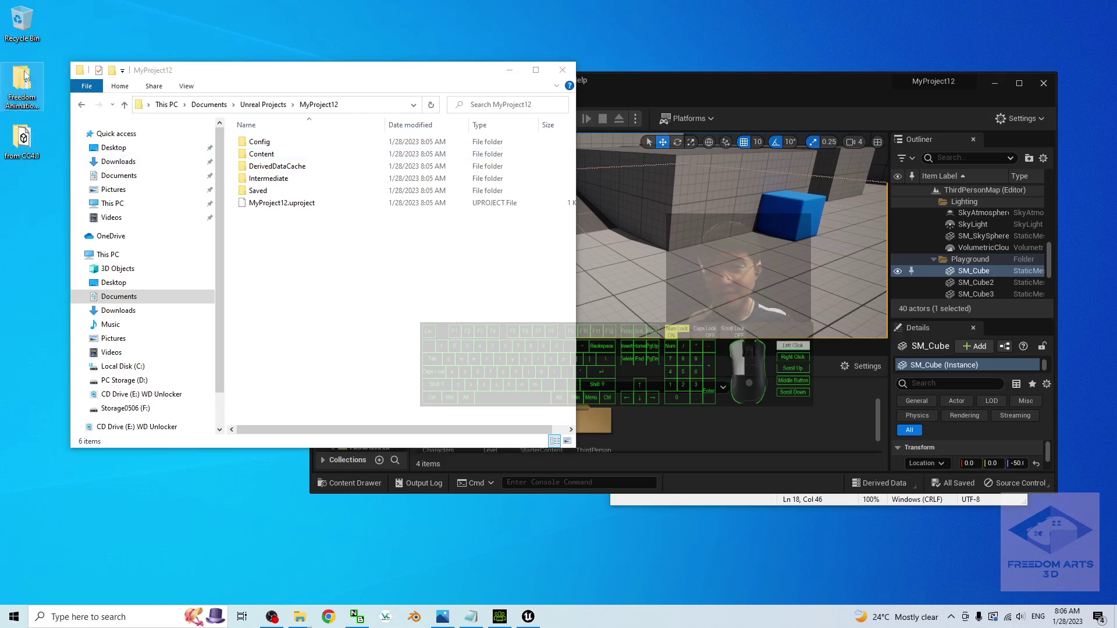
{"action": "left_click_drag", "start_coordinate": [241, 99], "coordinate": [578, 167]}
{"action": "left_click", "coordinate": [608, 233]}
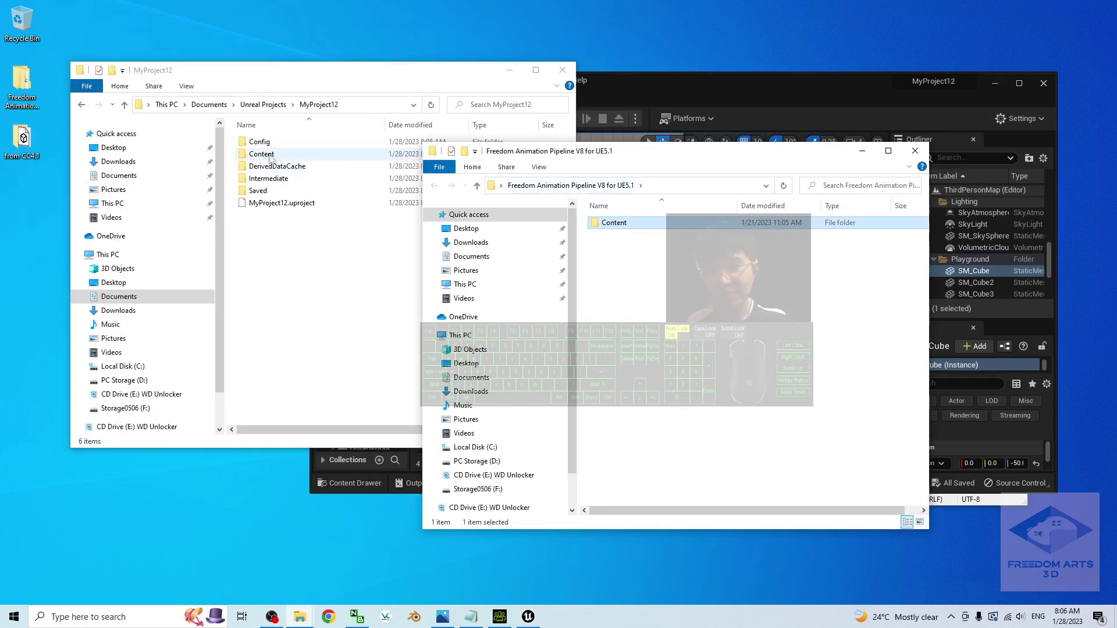
{"action": "key", "text": "ctrl+space"}
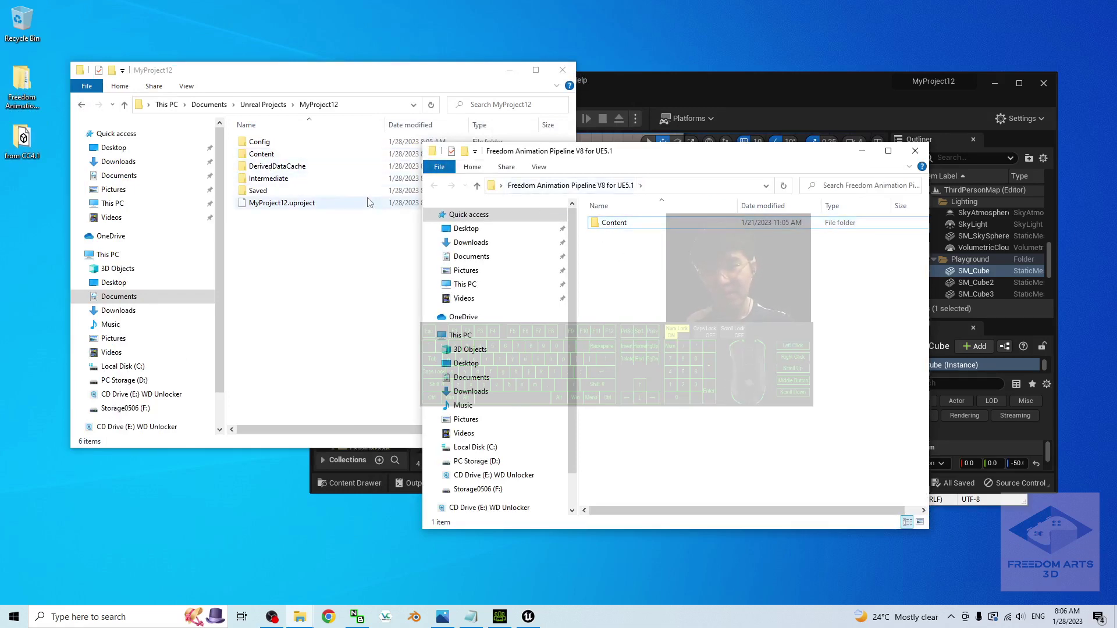
{"action": "double_click", "coordinate": [611, 223]}
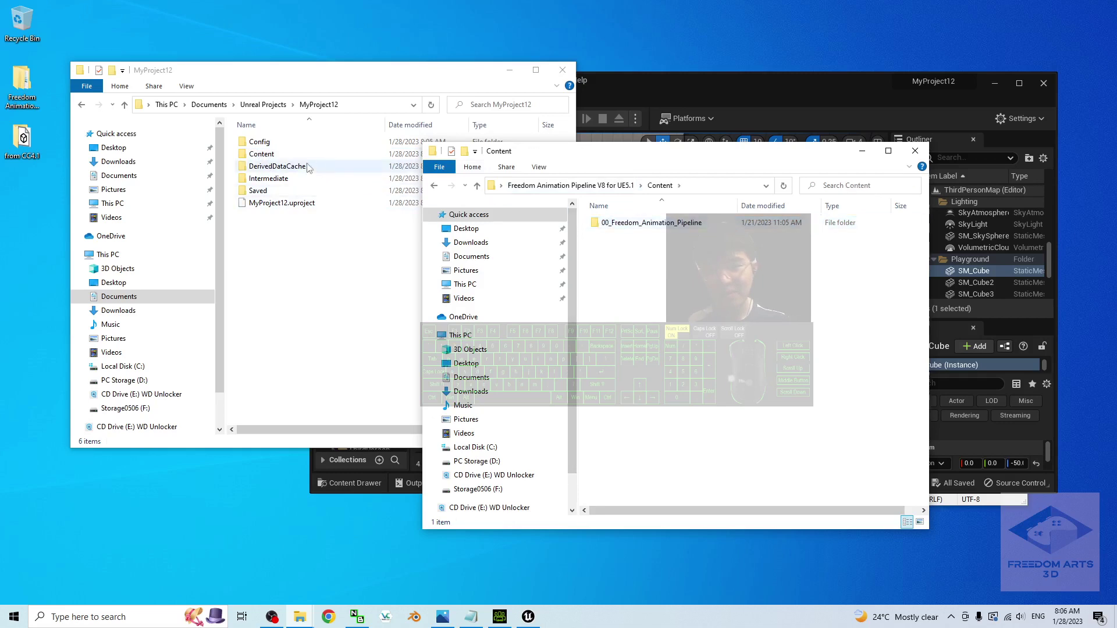
Copy the 00_Freedom_Animation_Pipeline folder into MyProject12's Content folder and close the source window.
{"action": "left_click", "coordinate": [256, 155]}
{"action": "double_click", "coordinate": [256, 155]}
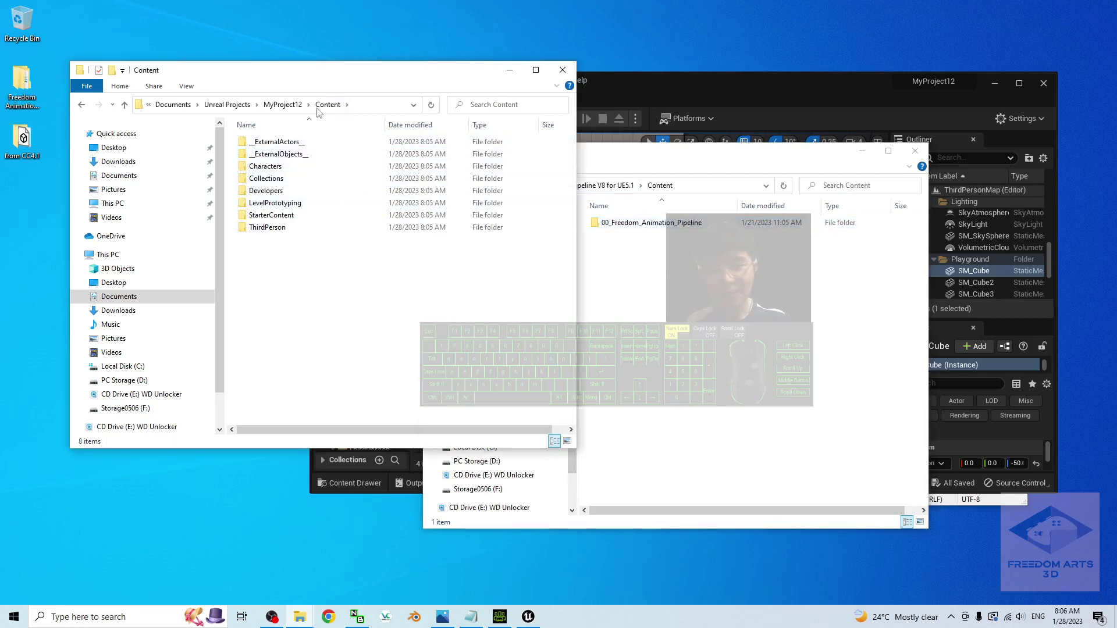
{"action": "left_click", "coordinate": [640, 250]}
{"action": "right_click", "coordinate": [649, 223]}
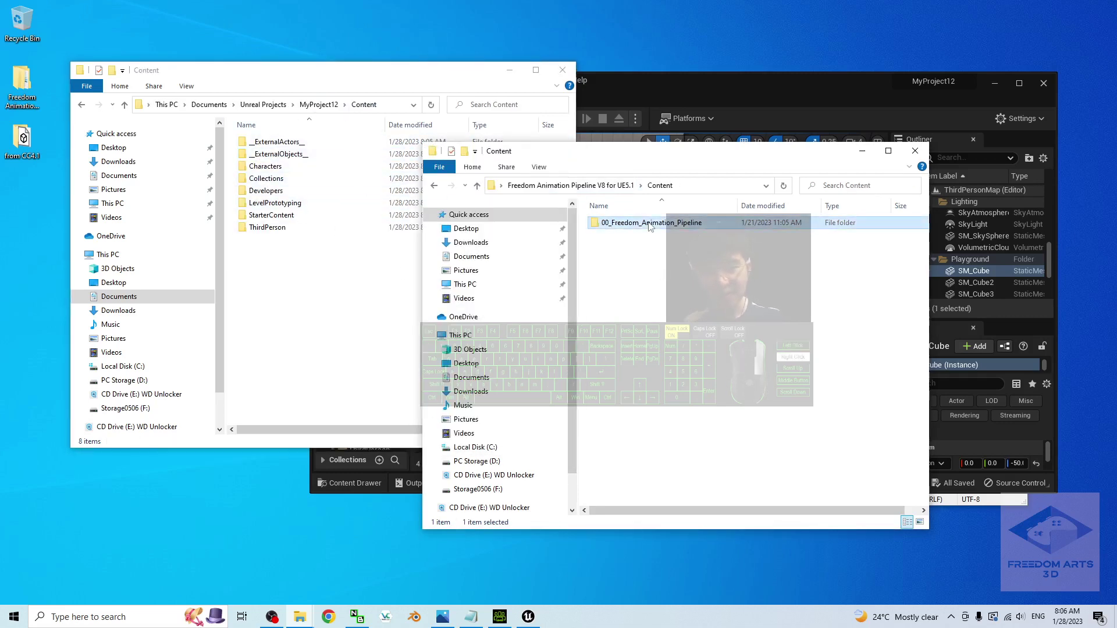
{"action": "left_click", "coordinate": [676, 431]}
{"action": "left_click", "coordinate": [282, 285]}
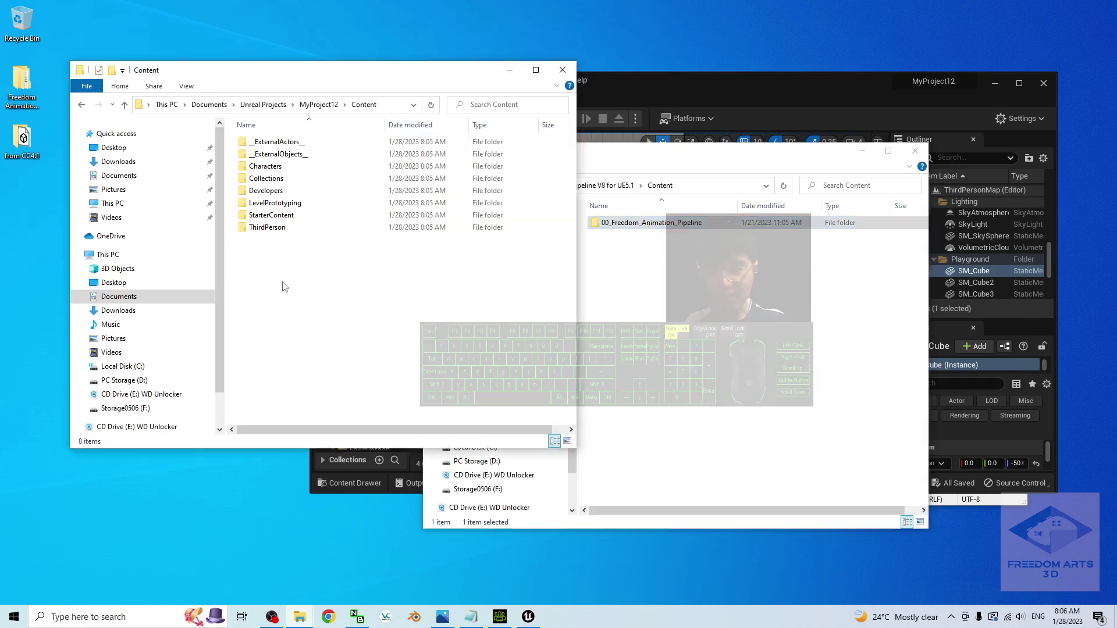
{"action": "right_click", "coordinate": [283, 284]}
{"action": "left_click", "coordinate": [355, 363]}
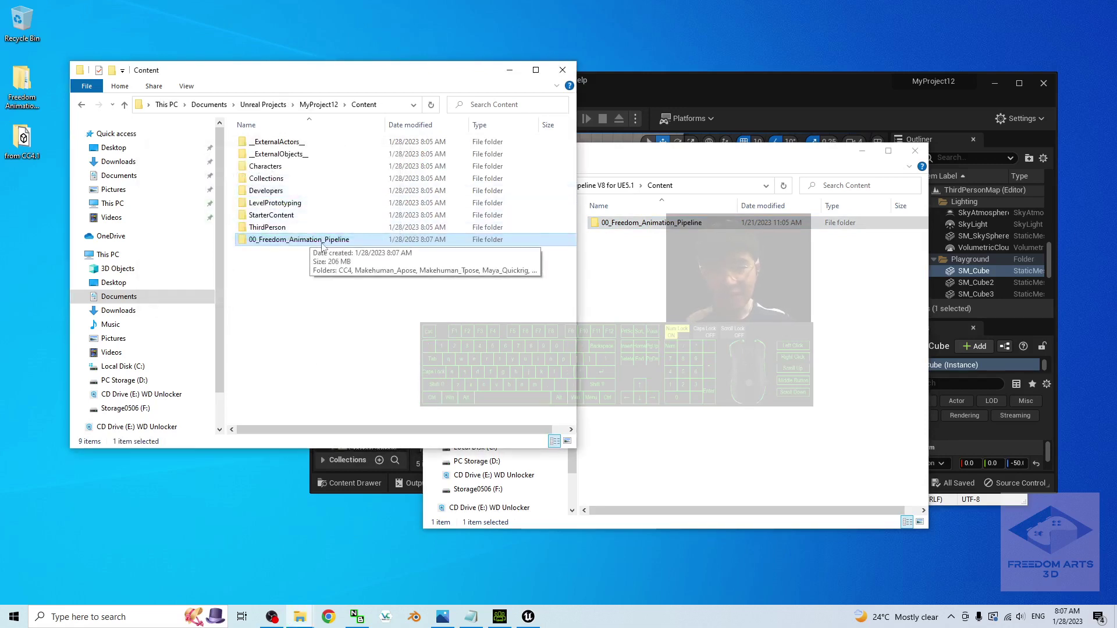
{"action": "left_click", "coordinate": [915, 150]}
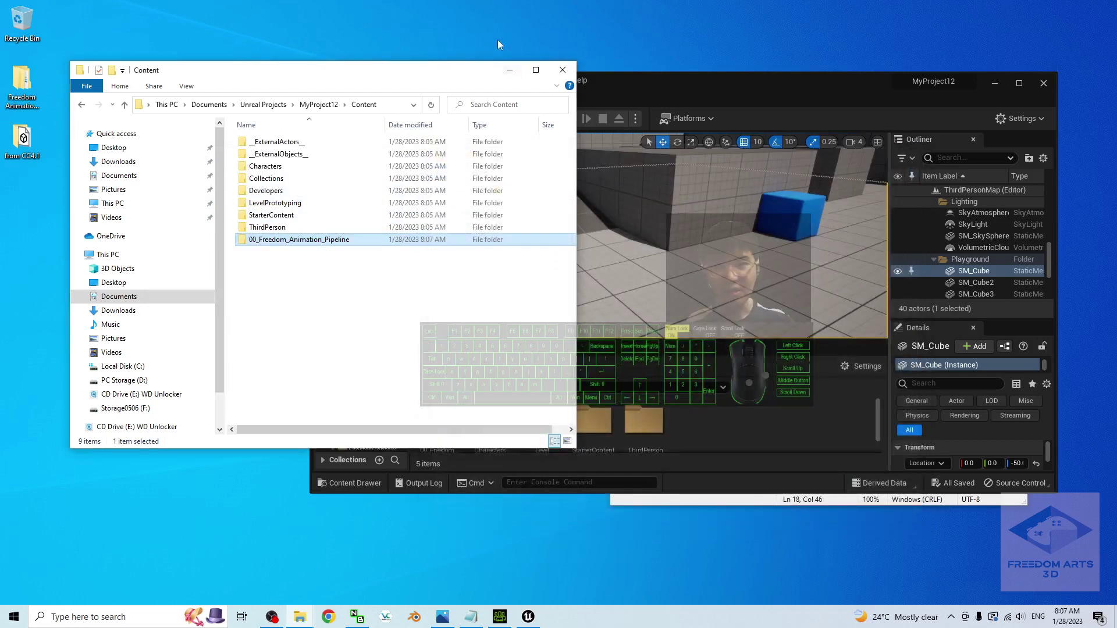
Switch to the maximized Unreal editor, check the contents of the 00_Freedom_Animation_Pipeline folder, and go back to Content.
{"action": "left_click", "coordinate": [509, 70]}
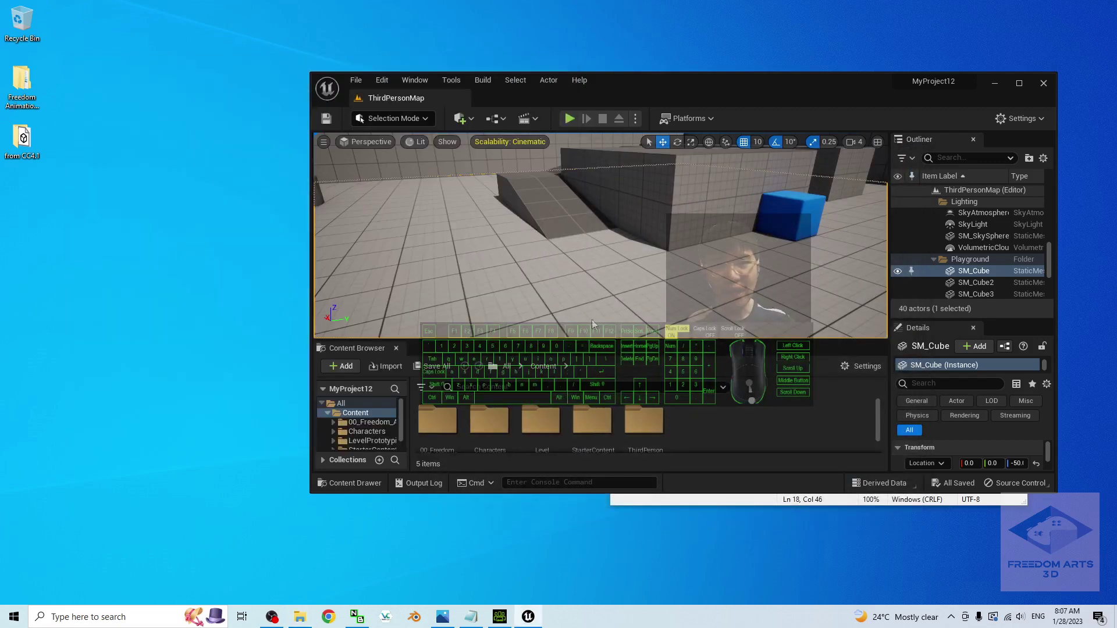
{"action": "double_click", "coordinate": [664, 85]}
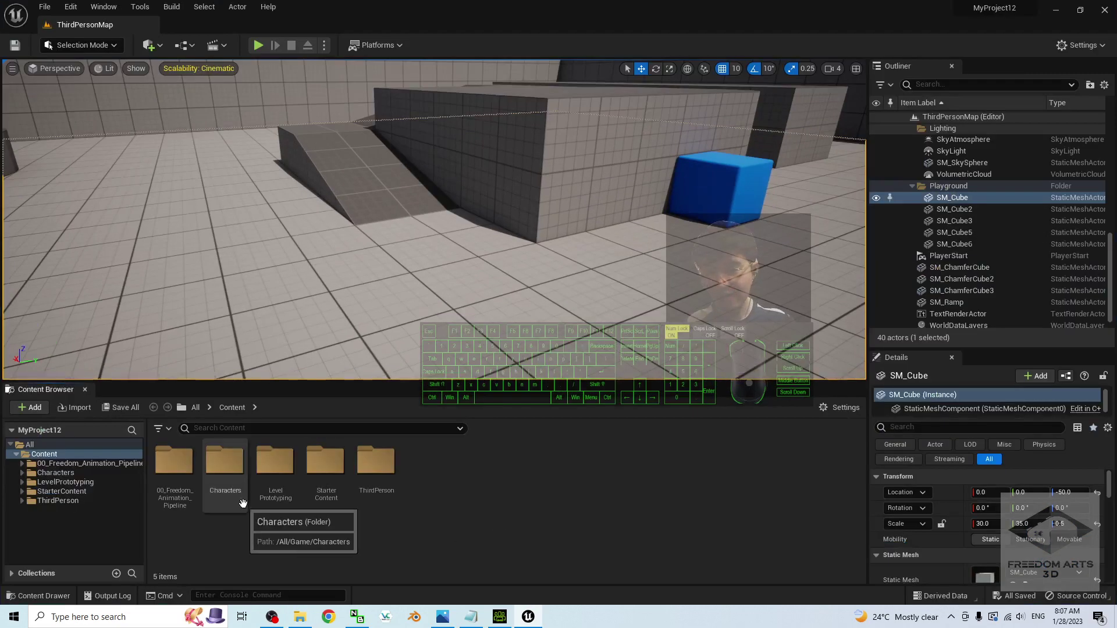
{"action": "left_click", "coordinate": [177, 498]}
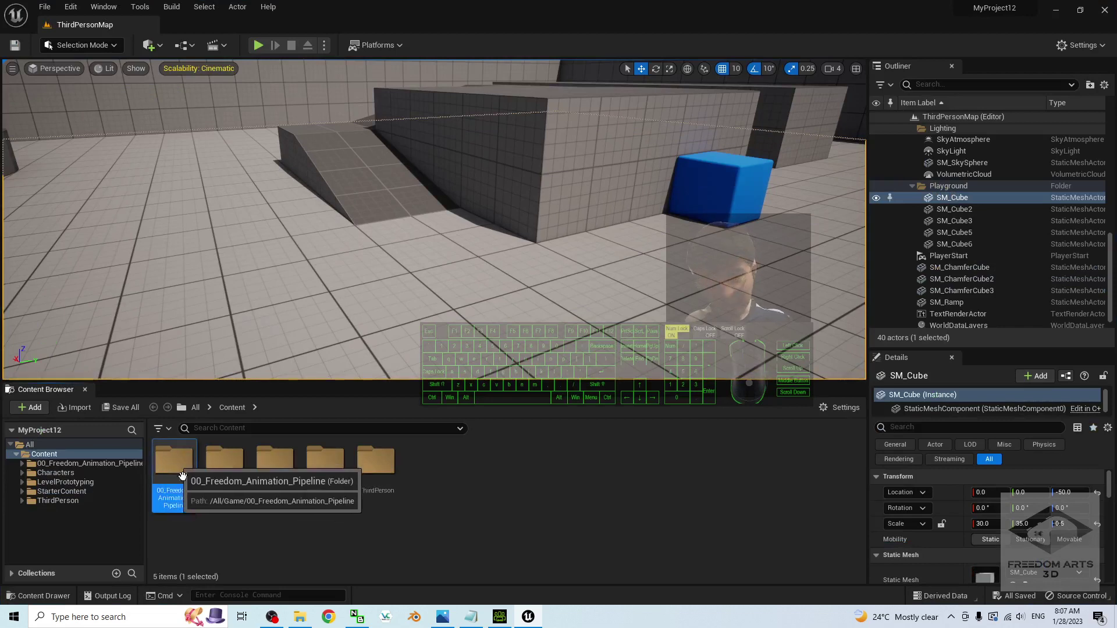
{"action": "double_click", "coordinate": [182, 476]}
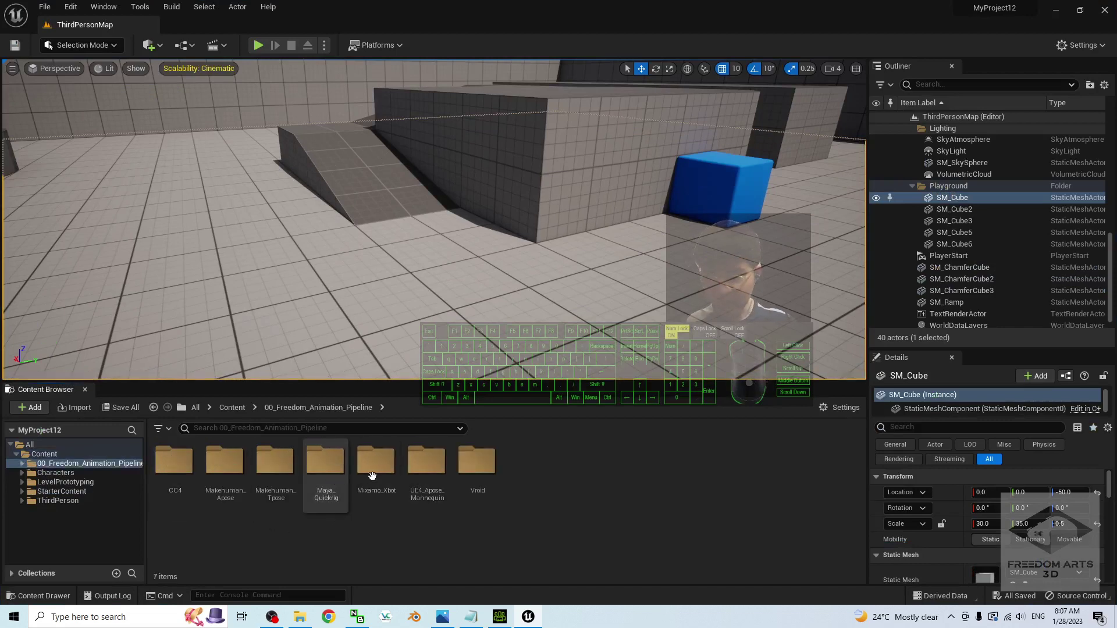
{"action": "left_click", "coordinate": [230, 407]}
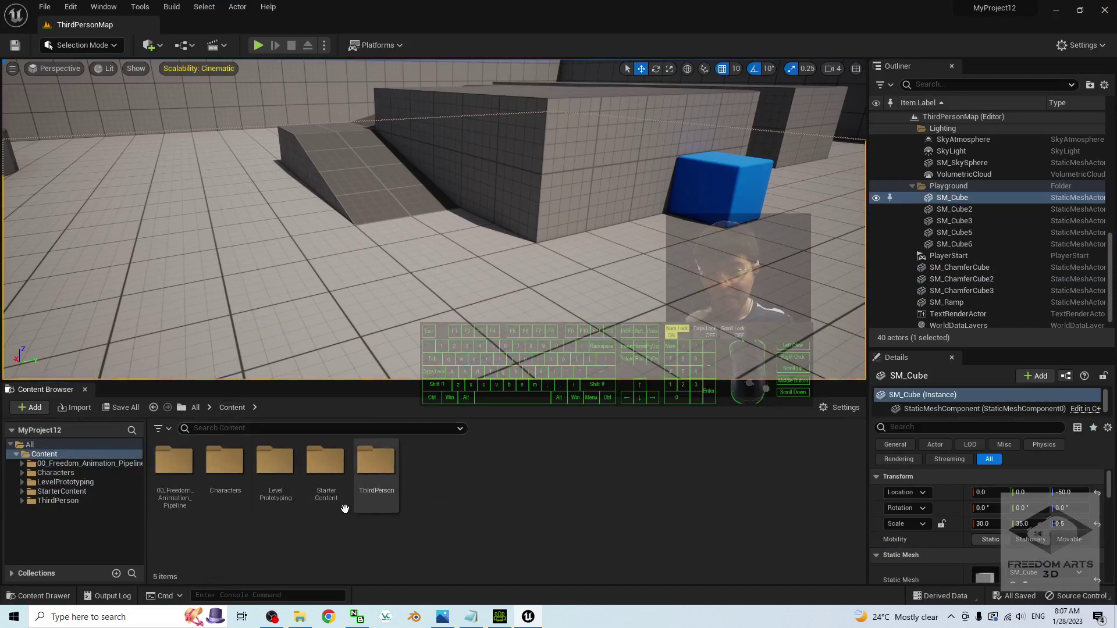
With the editor window reduced to expose the desktop, create a folder named Camila2 in Content and open it.
{"action": "left_click_drag", "start_coordinate": [425, 7], "coordinate": [516, 35]}
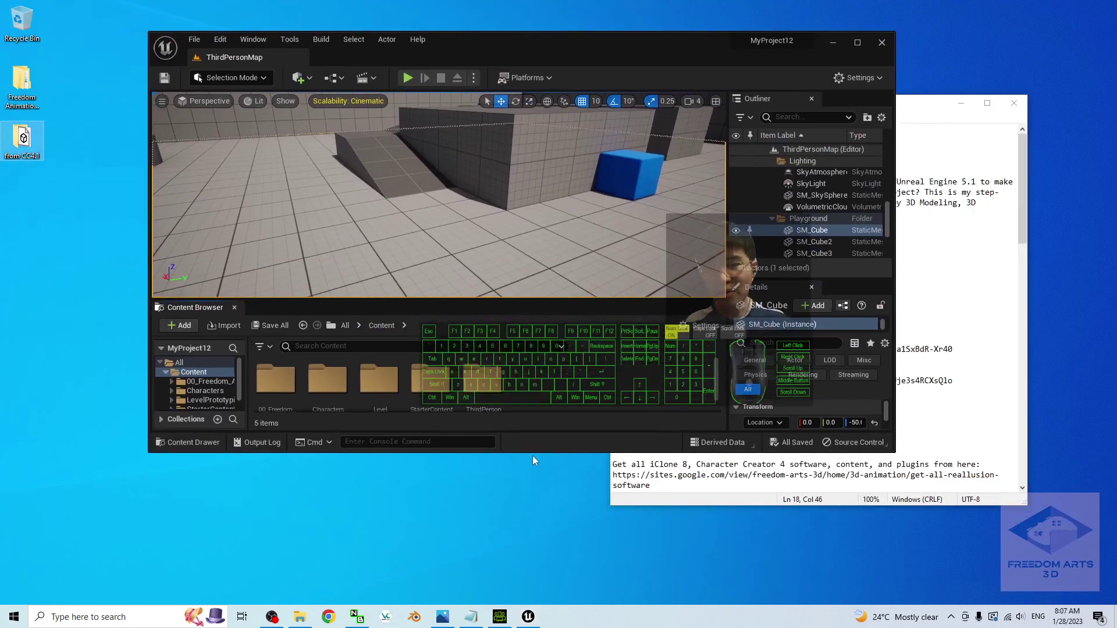
{"action": "left_click_drag", "start_coordinate": [528, 453], "coordinate": [525, 580]}
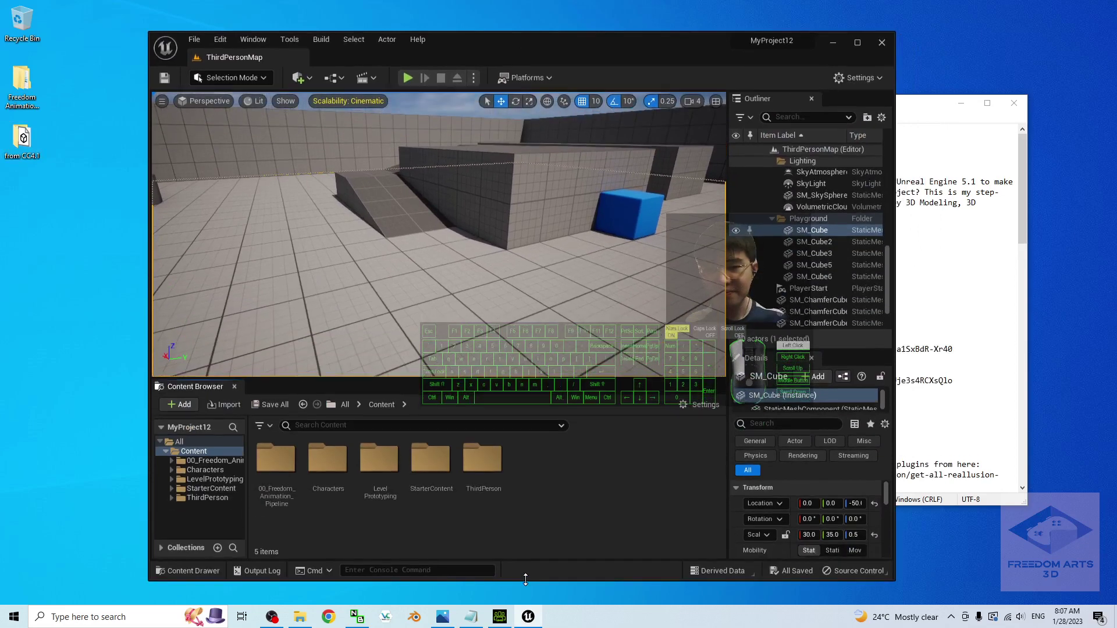
{"action": "right_click", "coordinate": [534, 493]}
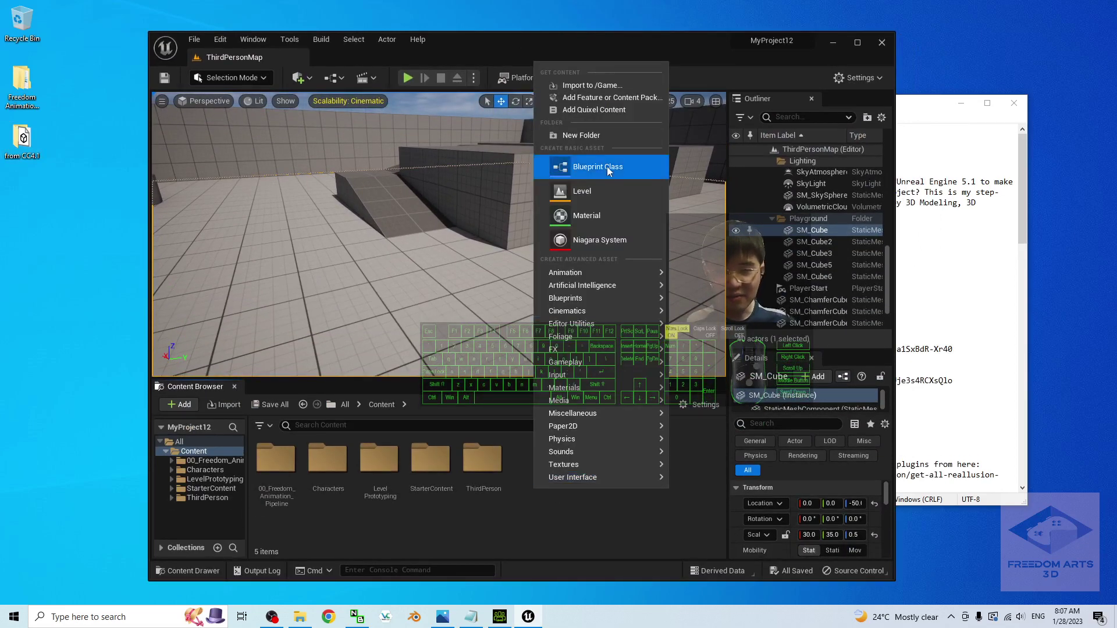
{"action": "left_click", "coordinate": [589, 136]}
{"action": "type", "text": "C"}
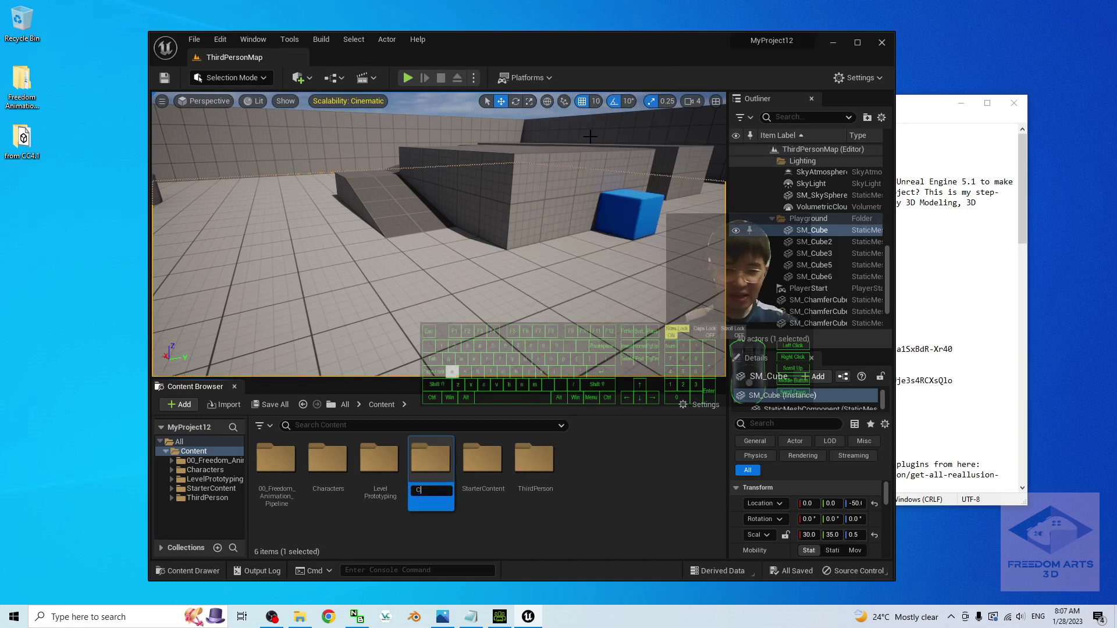
{"action": "type", "text": "amila2"}
{"action": "key", "text": "Return"}
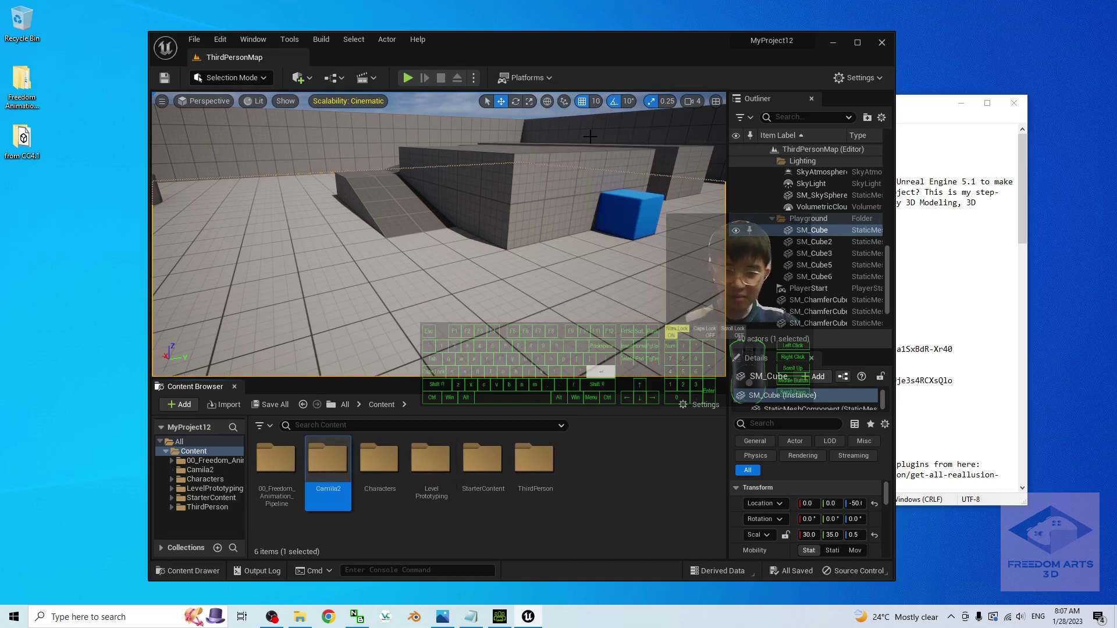
{"action": "double_click", "coordinate": [328, 463]}
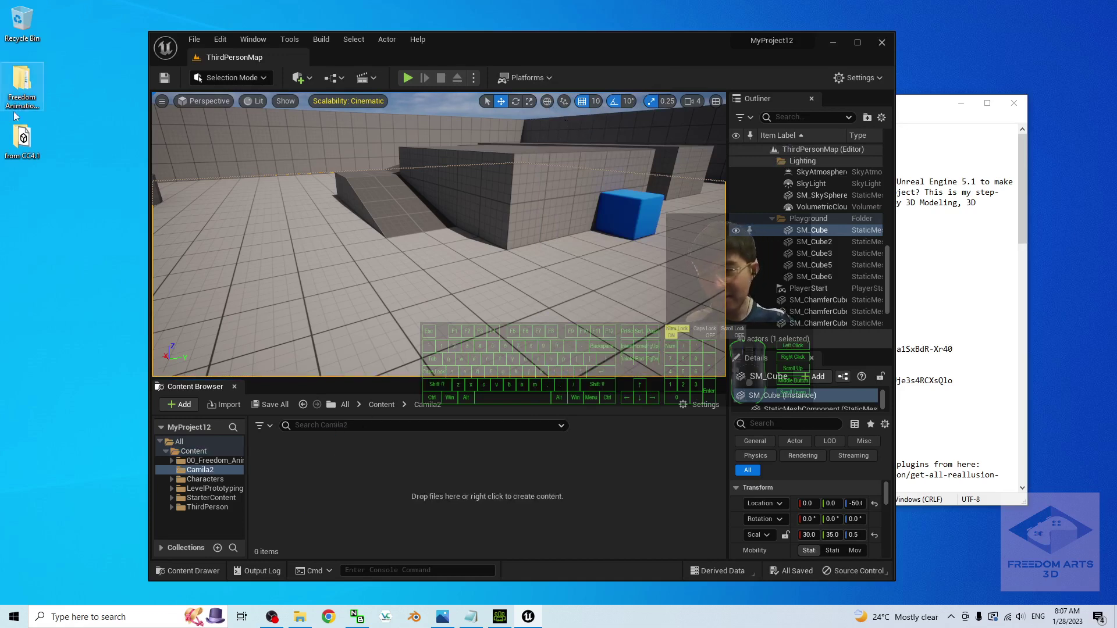
Start importing camila2.Fbx from the desktop's from CC4.1 folder into Camila2, and close the Explorer window.
{"action": "double_click", "coordinate": [22, 138]}
{"action": "left_click_drag", "start_coordinate": [649, 168], "coordinate": [749, 180]}
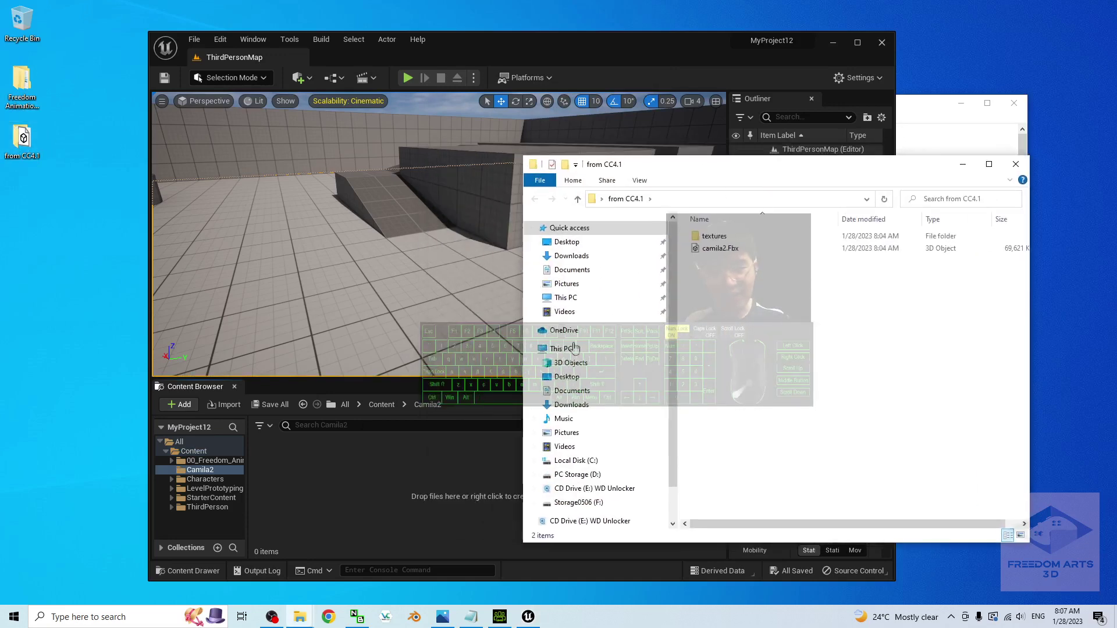
{"action": "left_click_drag", "start_coordinate": [723, 249], "coordinate": [321, 495]}
{"action": "left_click", "coordinate": [1015, 164]}
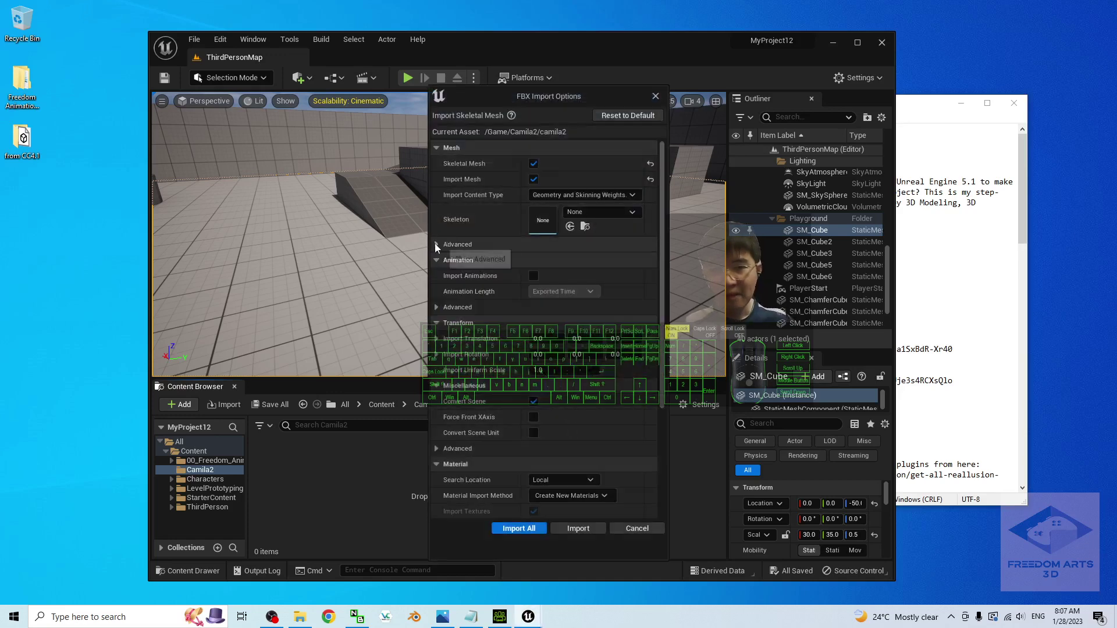
Import all of the camila2 skeletal mesh with Import Morph Targets enabled, and close the message log.
{"action": "left_click", "coordinate": [435, 244]}
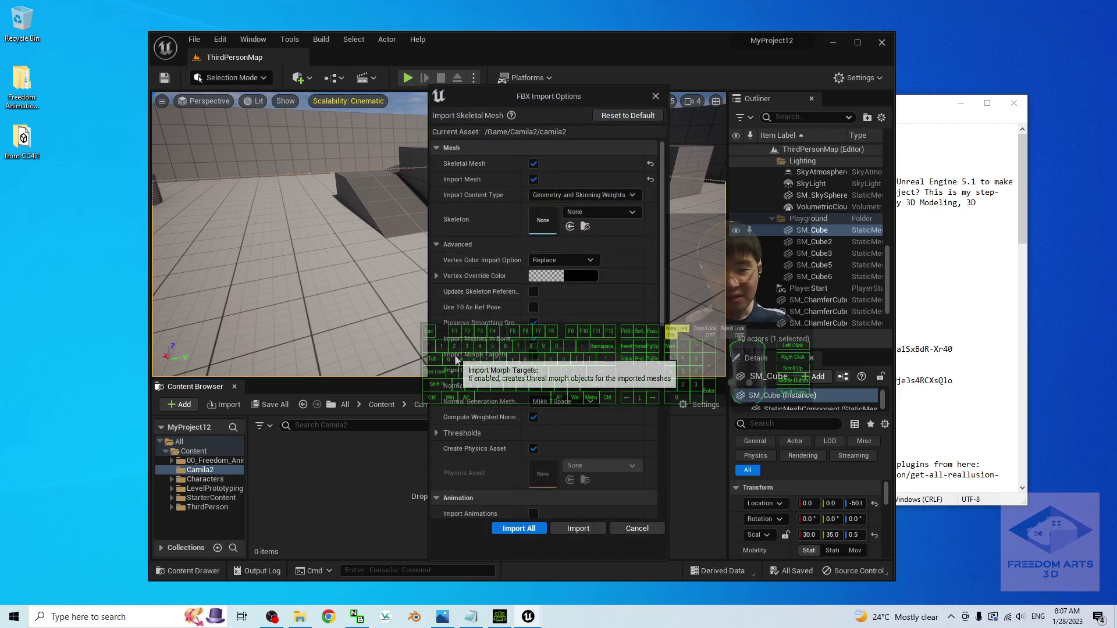
{"action": "left_click", "coordinate": [536, 359]}
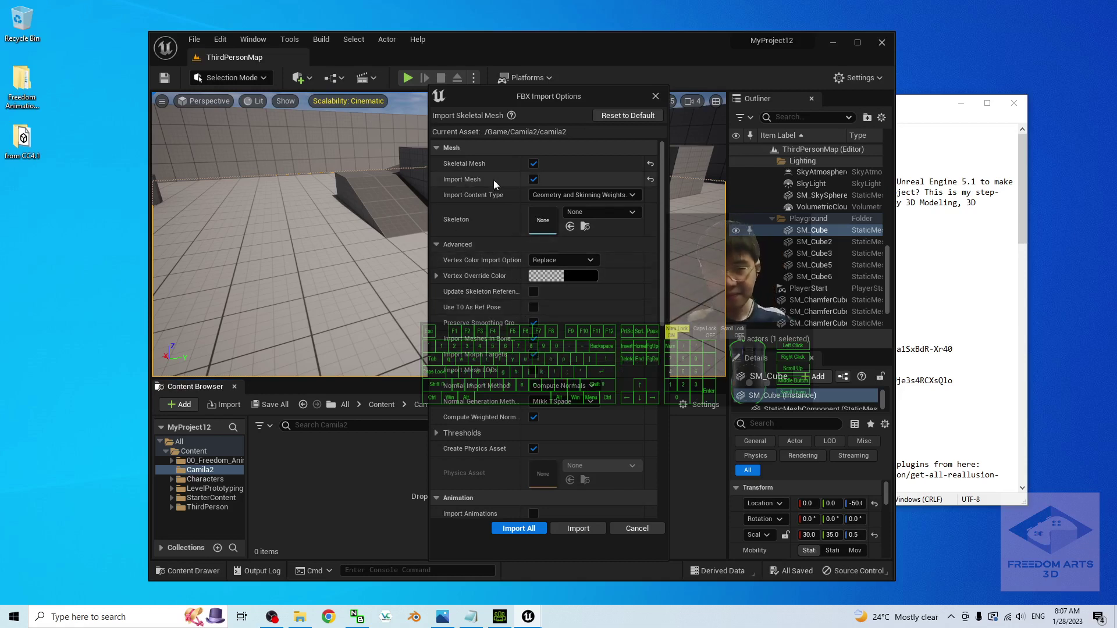
{"action": "left_click", "coordinate": [522, 529]}
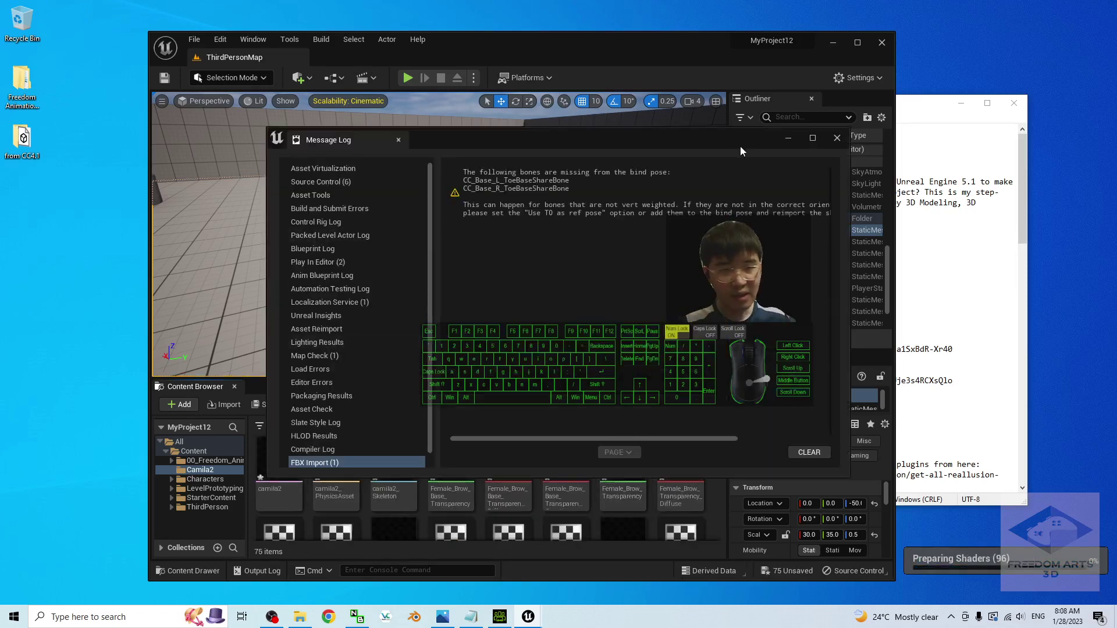
{"action": "left_click", "coordinate": [837, 137]}
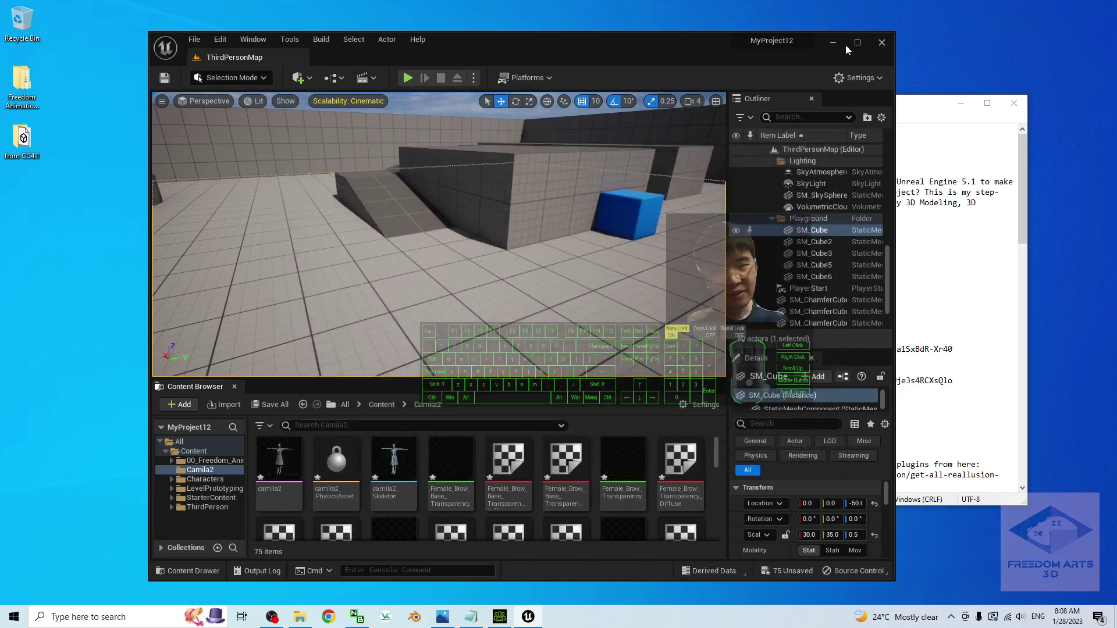
Maximize the editor and open the camila2 skeletal mesh to inspect the imported avatar.
{"action": "left_click", "coordinate": [857, 42]}
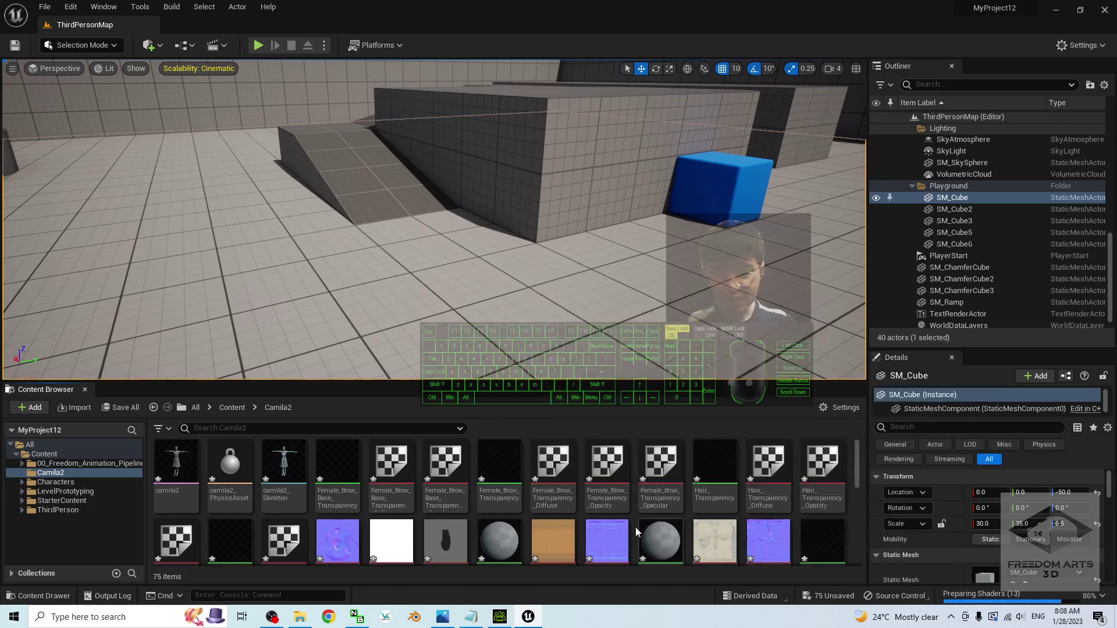
{"action": "double_click", "coordinate": [175, 461]}
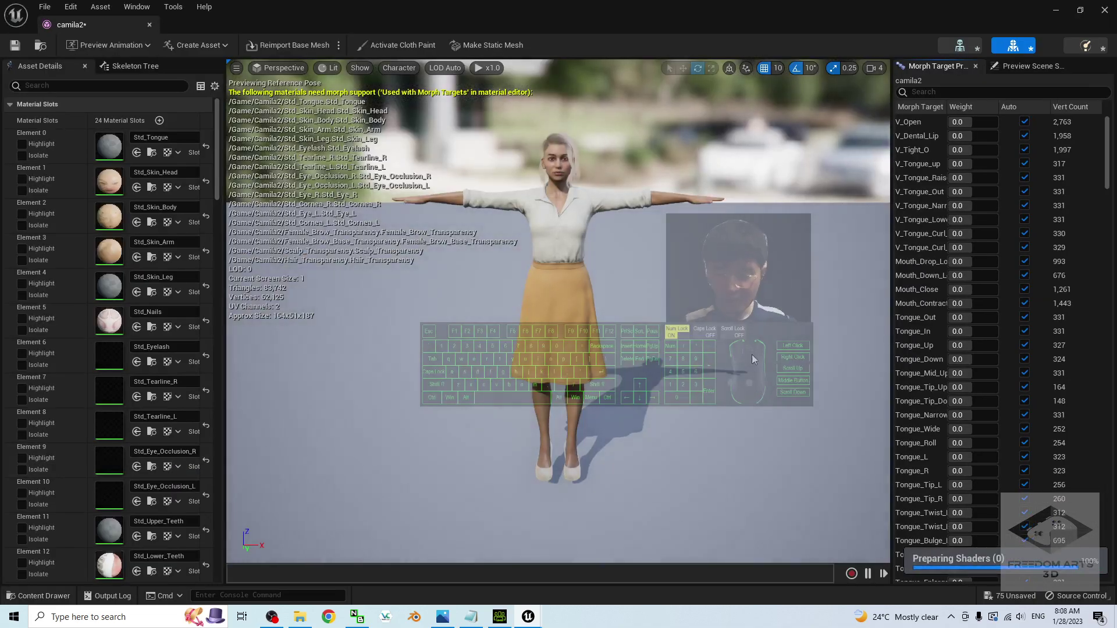
Close the camila2 mesh editor and save all unsaved assets in the project.
{"action": "left_click_drag", "start_coordinate": [752, 354], "coordinate": [689, 356], "text": "alt"}
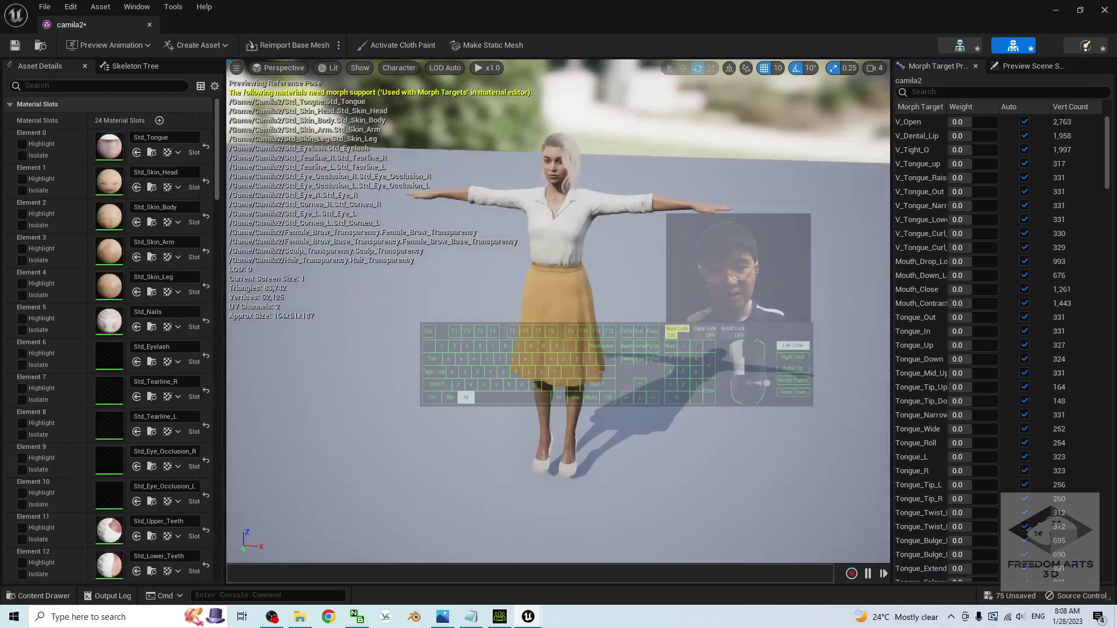
{"action": "left_click", "coordinate": [1105, 9]}
{"action": "left_click", "coordinate": [46, 7]}
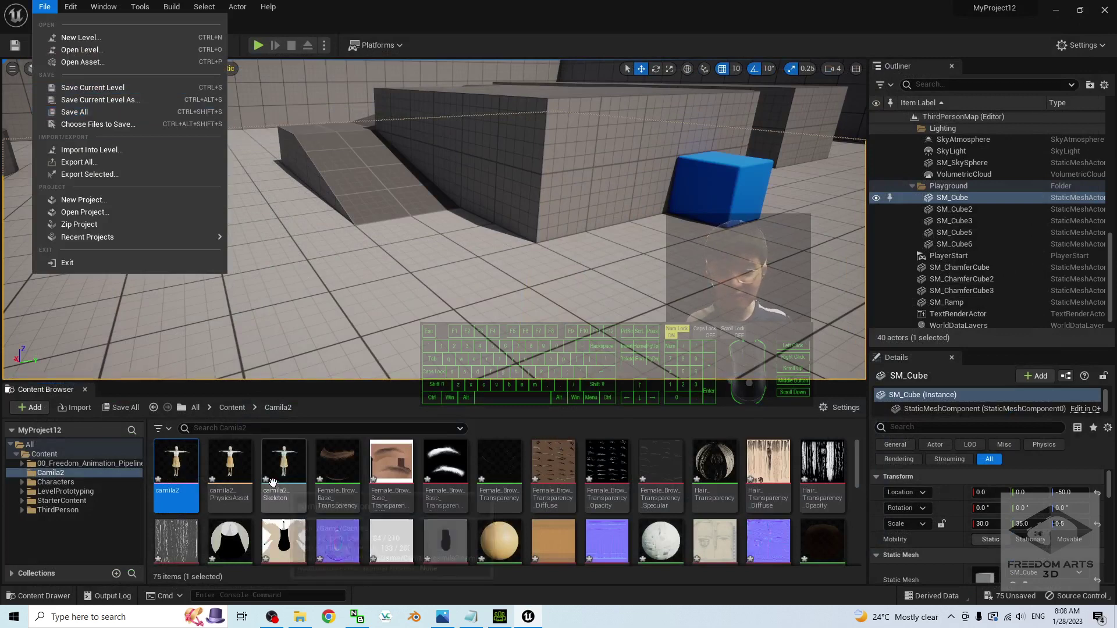
{"action": "left_click", "coordinate": [95, 113]}
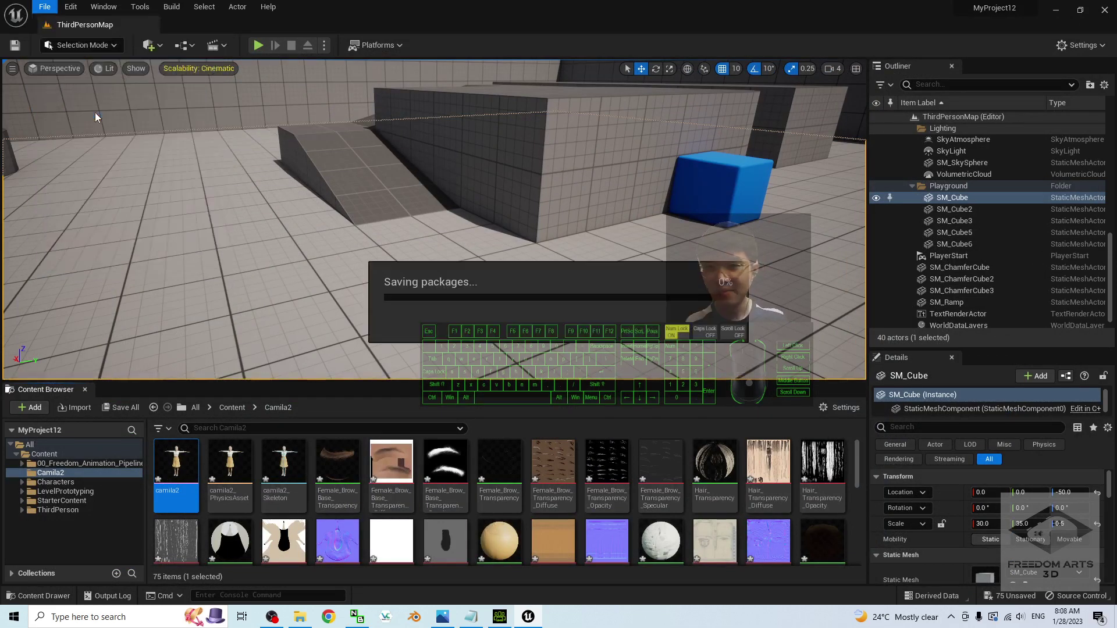
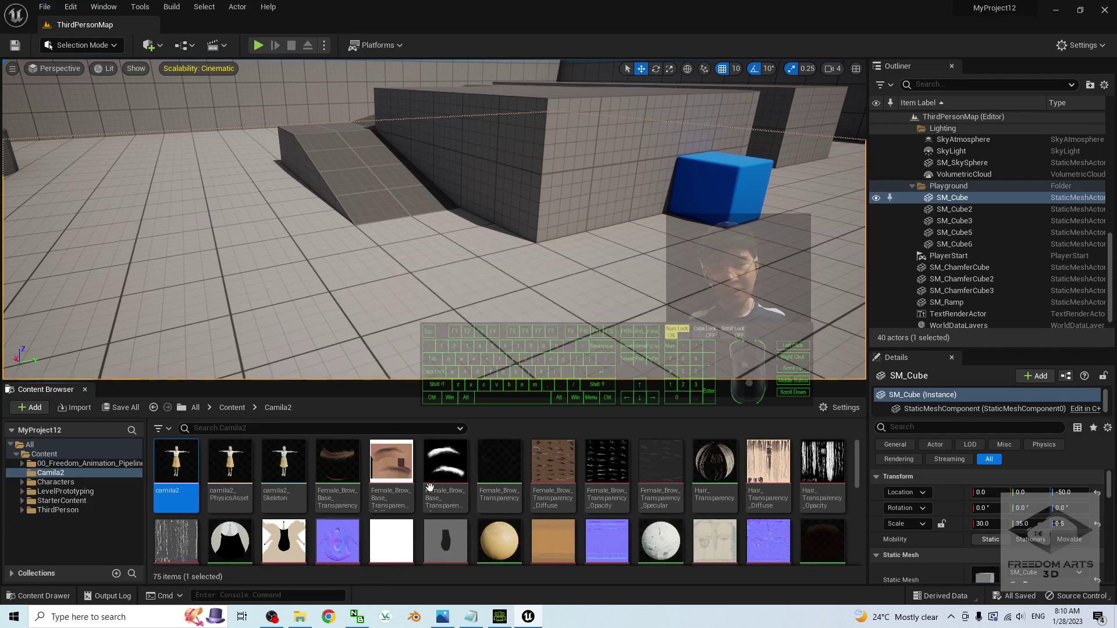
Reopen the camila2 skeletal mesh and look through its list of imported morph targets.
{"action": "double_click", "coordinate": [195, 483]}
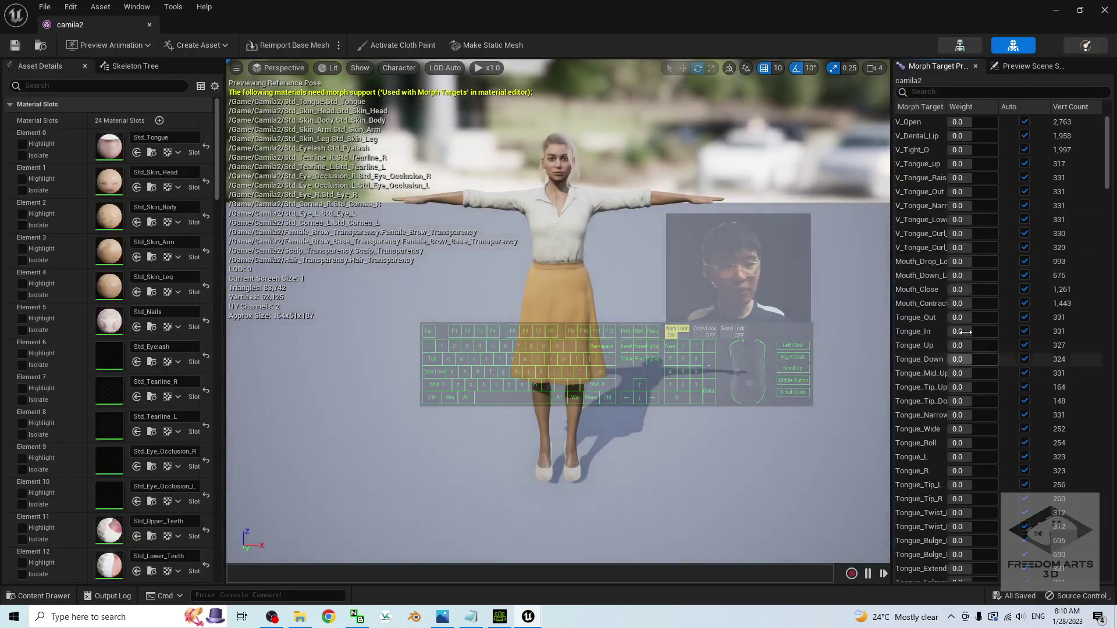
{"action": "scroll", "coordinate": [721, 181], "scroll_direction": "up", "scroll_amount": 5}
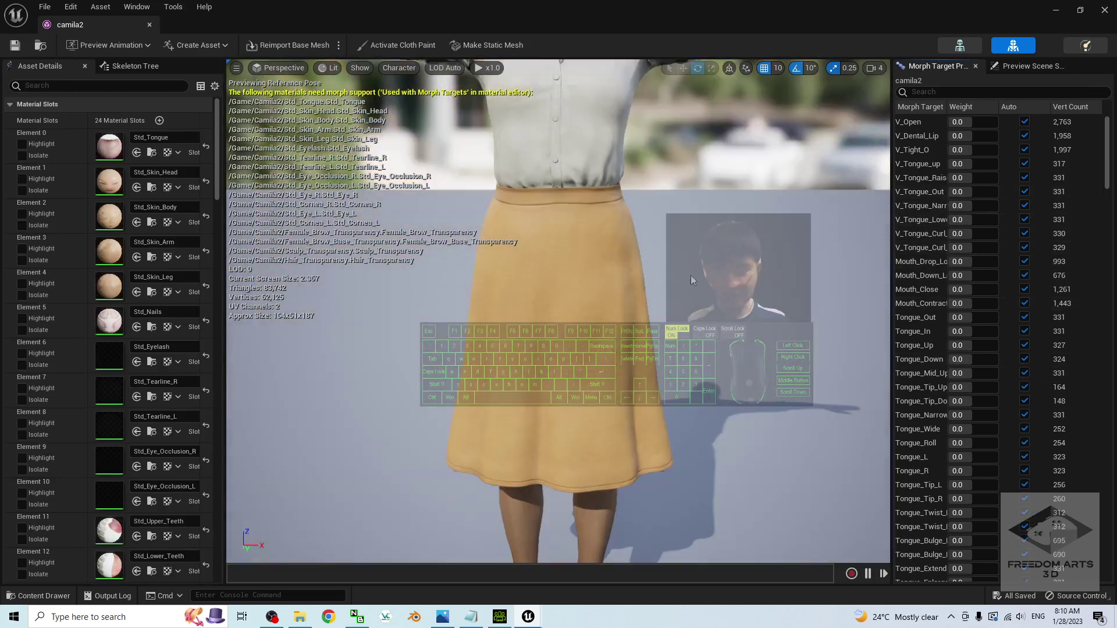
{"action": "key", "text": "f"}
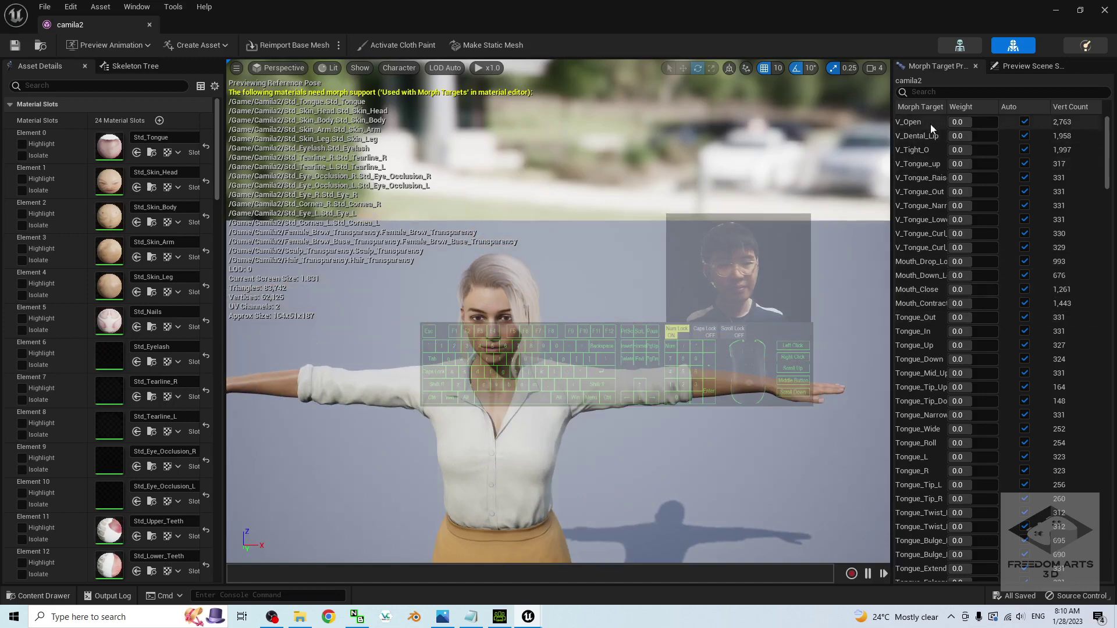
{"action": "scroll", "coordinate": [938, 365], "scroll_direction": "down", "scroll_amount": 2}
{"action": "scroll", "coordinate": [937, 367], "scroll_direction": "down", "scroll_amount": 6}
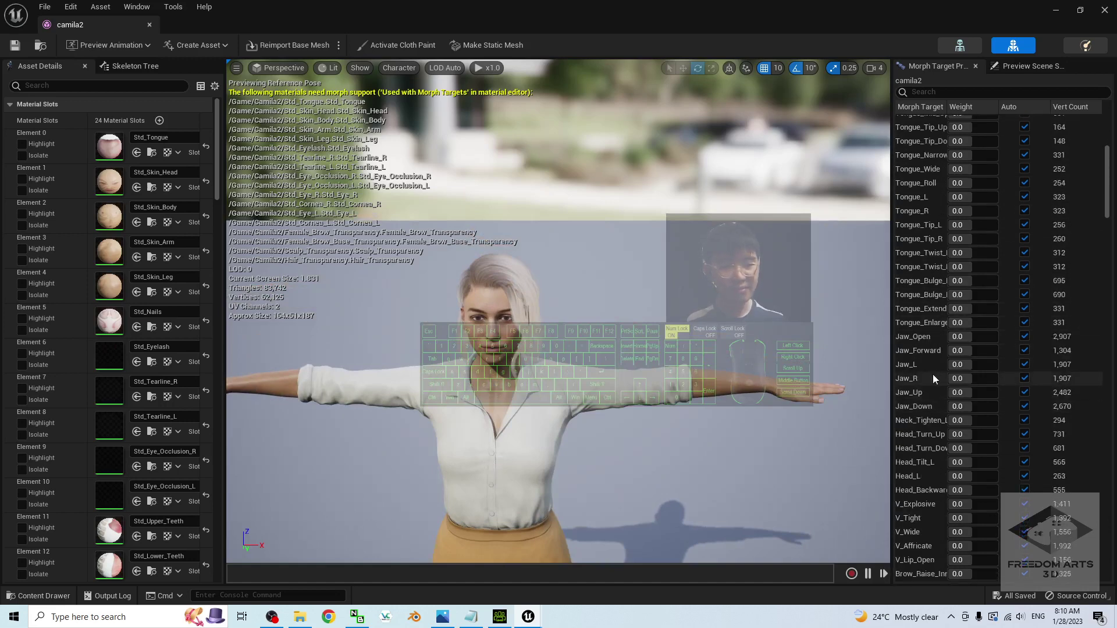
{"action": "scroll", "coordinate": [938, 379], "scroll_direction": "down", "scroll_amount": 4}
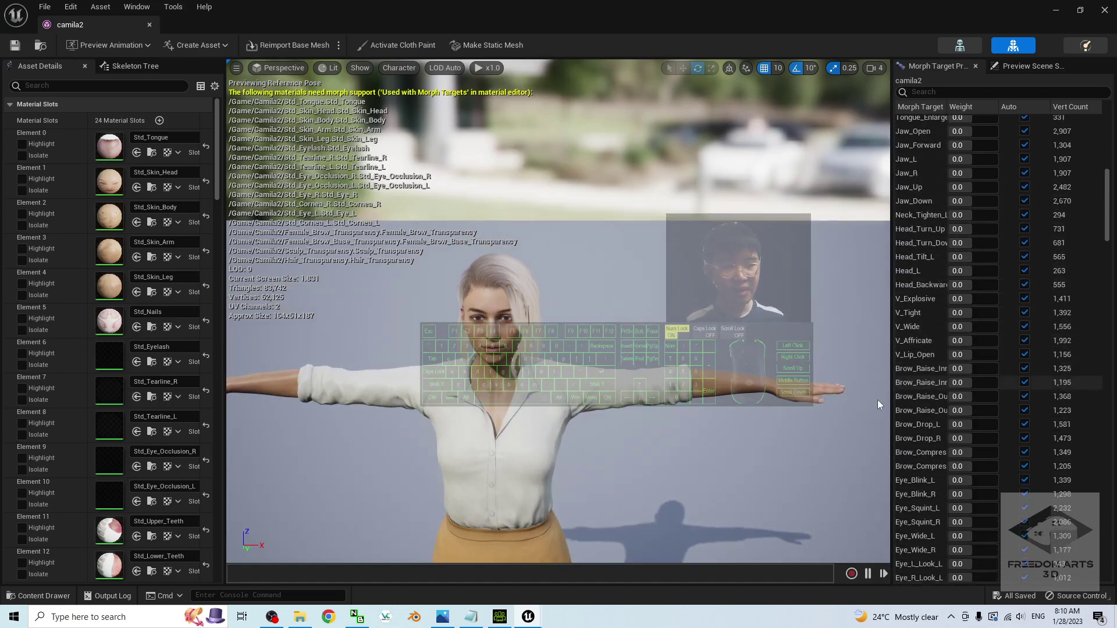
{"action": "scroll", "coordinate": [605, 386], "scroll_direction": "up", "scroll_amount": 5}
{"action": "scroll", "coordinate": [828, 407], "scroll_direction": "down", "scroll_amount": 5}
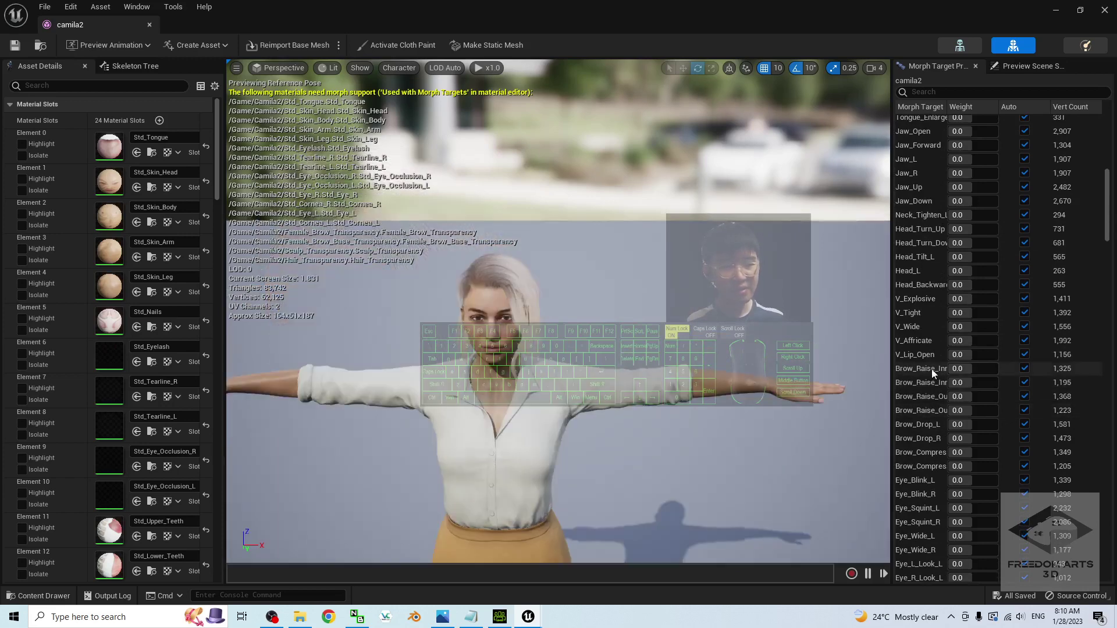
Test the first inner brow raise morph target with weights between -1.0 and 0.96, including 0.72, and restore its automatic weight.
{"action": "left_click", "coordinate": [959, 370]}
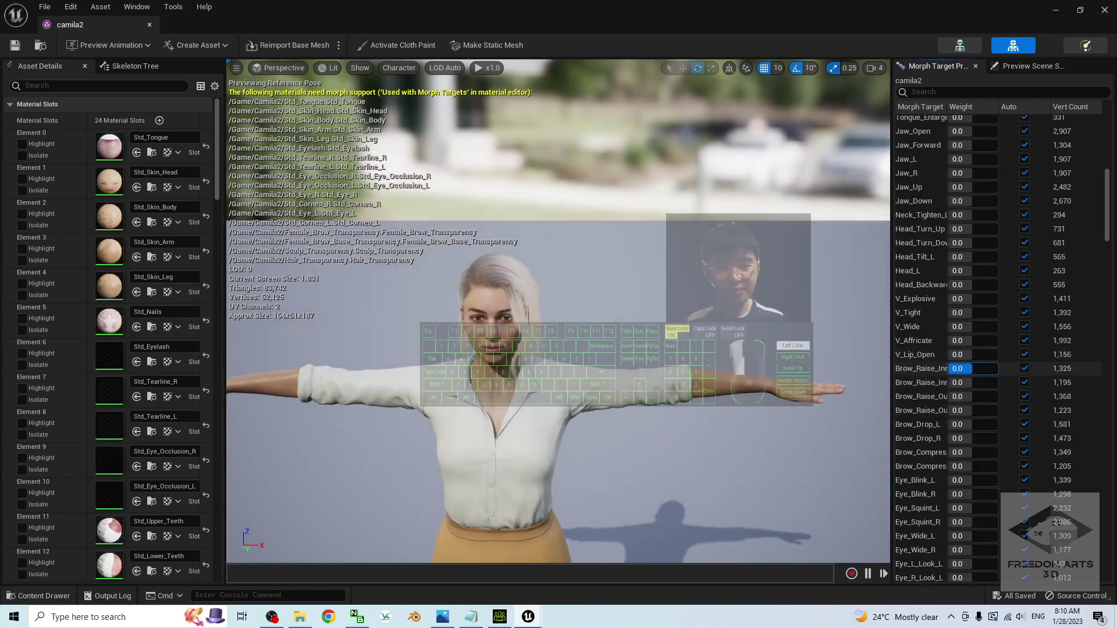
{"action": "type", "text": "-1"}
{"action": "key", "text": "Return"}
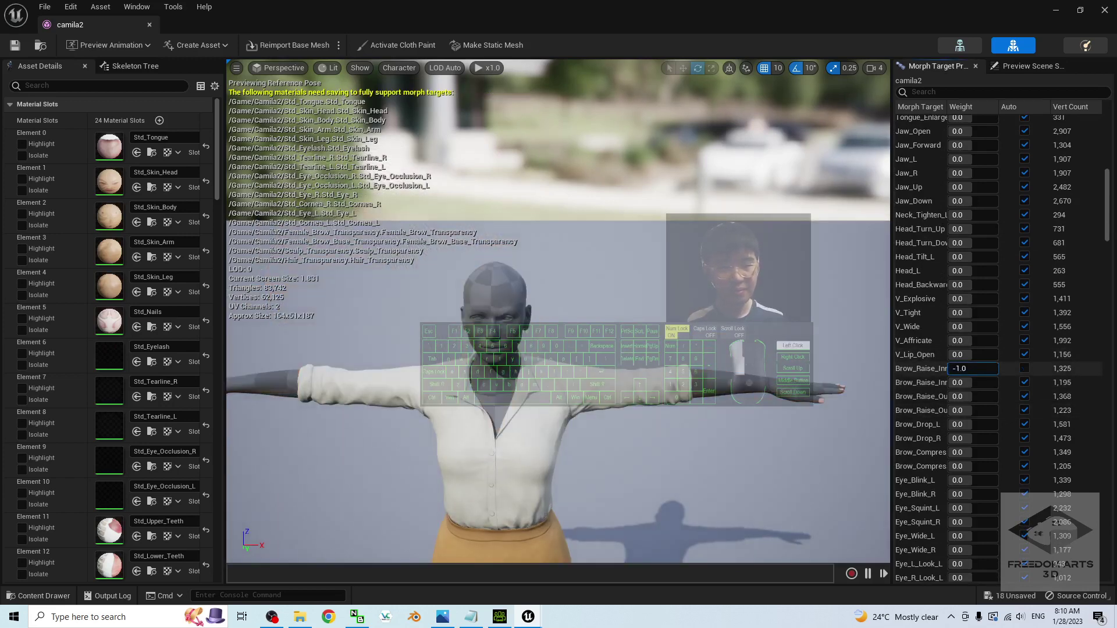
{"action": "left_click_drag", "start_coordinate": [958, 370], "coordinate": [968, 370]}
{"action": "type", "text": "0.72"}
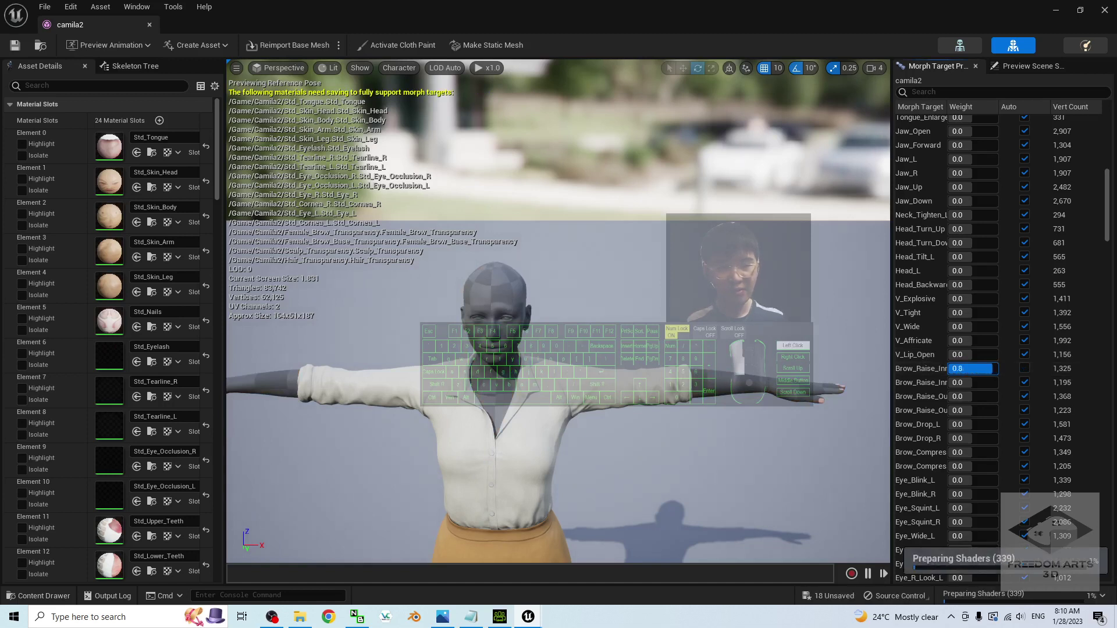
{"action": "key", "text": "Return"}
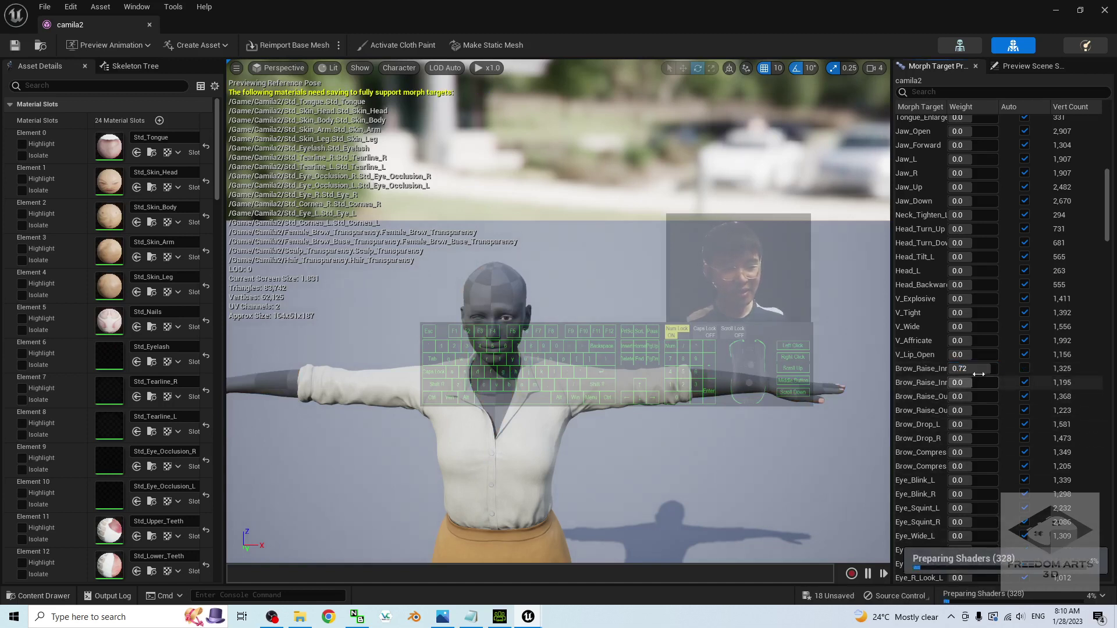
{"action": "left_click_drag", "start_coordinate": [970, 368], "coordinate": [961, 368]}
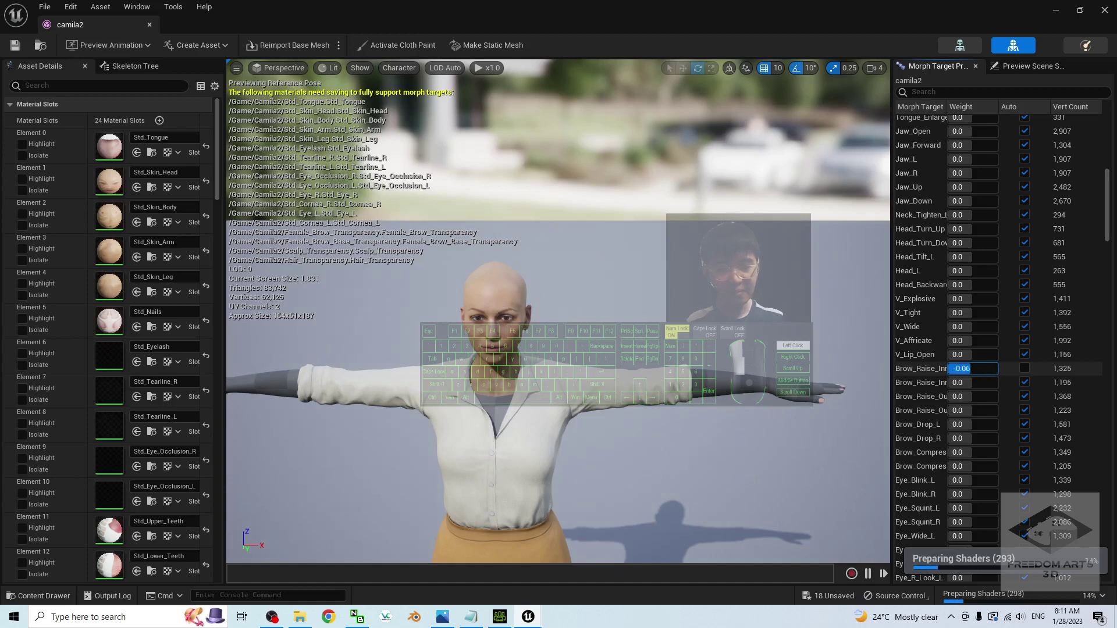
{"action": "type", "text": "0.48"}
{"action": "key", "text": "Return"}
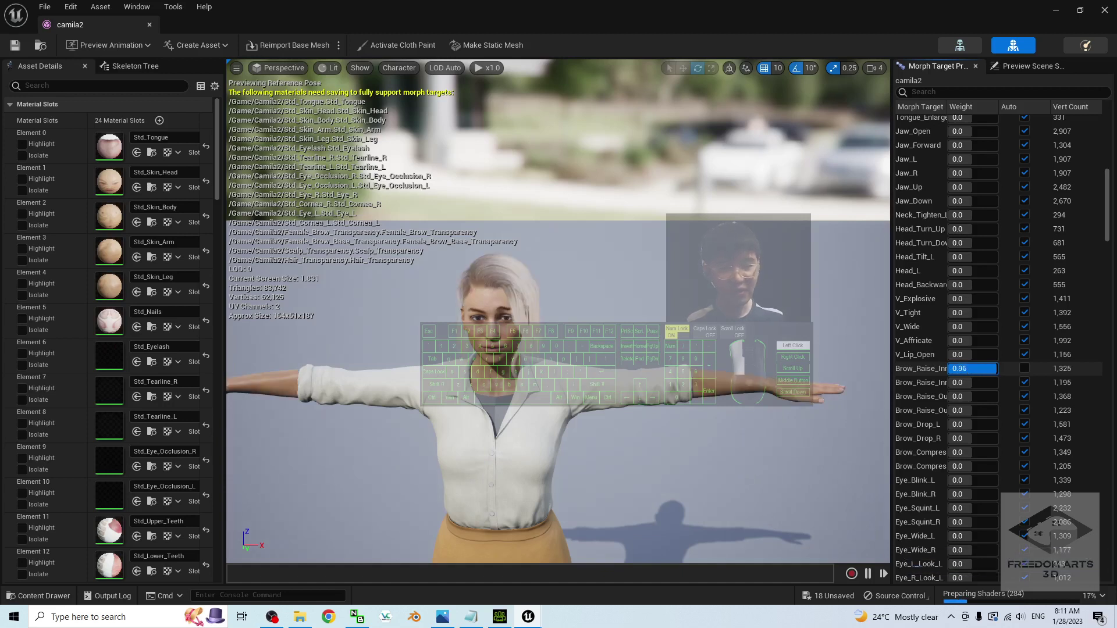
{"action": "type", "text": "0.46"}
{"action": "key", "text": "Return"}
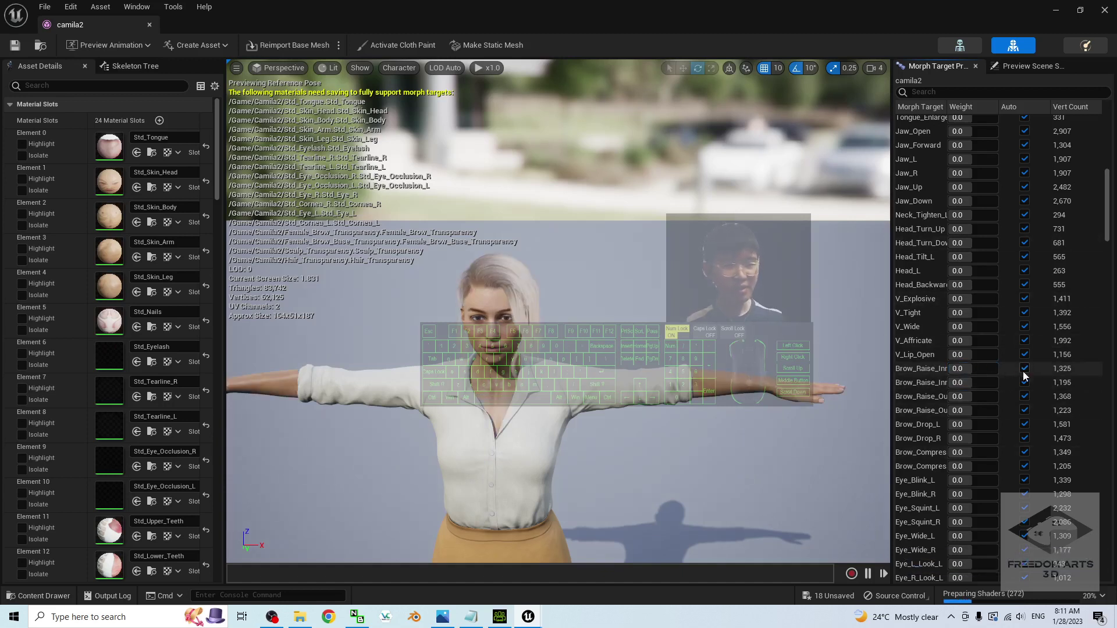
Inspect the avatar's face and upper body up close, and close the skeletal mesh editor.
{"action": "scroll", "coordinate": [603, 343], "scroll_direction": "up", "scroll_amount": 5}
{"action": "mouse_move", "coordinate": [493, 332]}
{"action": "middle_mouse_down", "text": "alt"}
{"action": "mouse_move", "coordinate": [506, 325]}
{"action": "mouse_move", "coordinate": [512, 343]}
{"action": "middle_mouse_up", "text": "alt"}
{"action": "scroll", "coordinate": [567, 370], "scroll_direction": "down", "scroll_amount": 6}
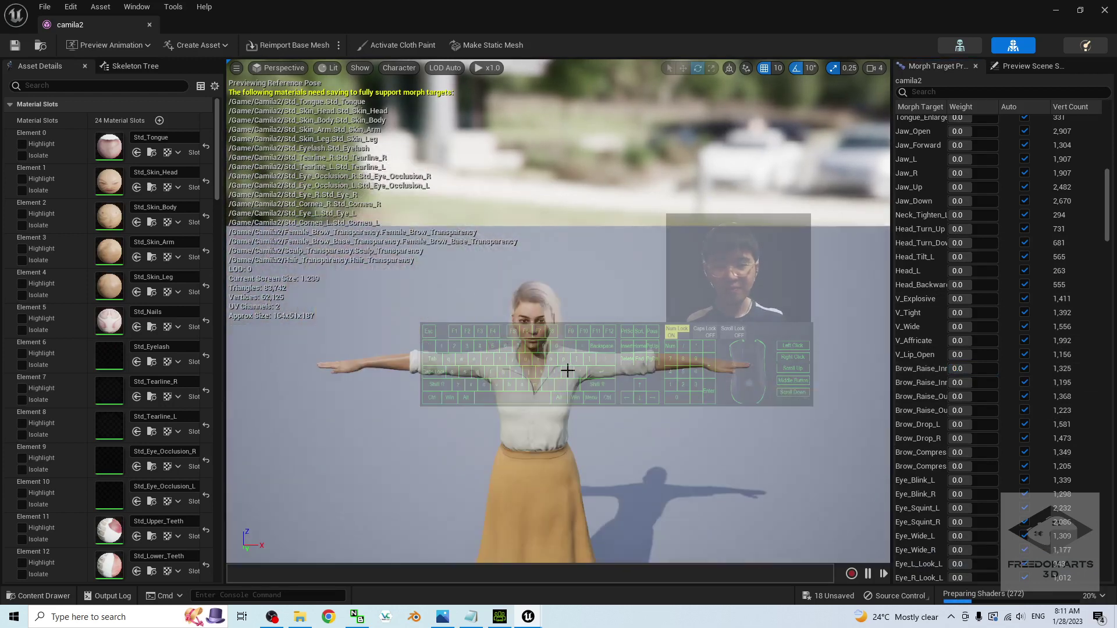
{"action": "left_click", "coordinate": [1103, 13]}
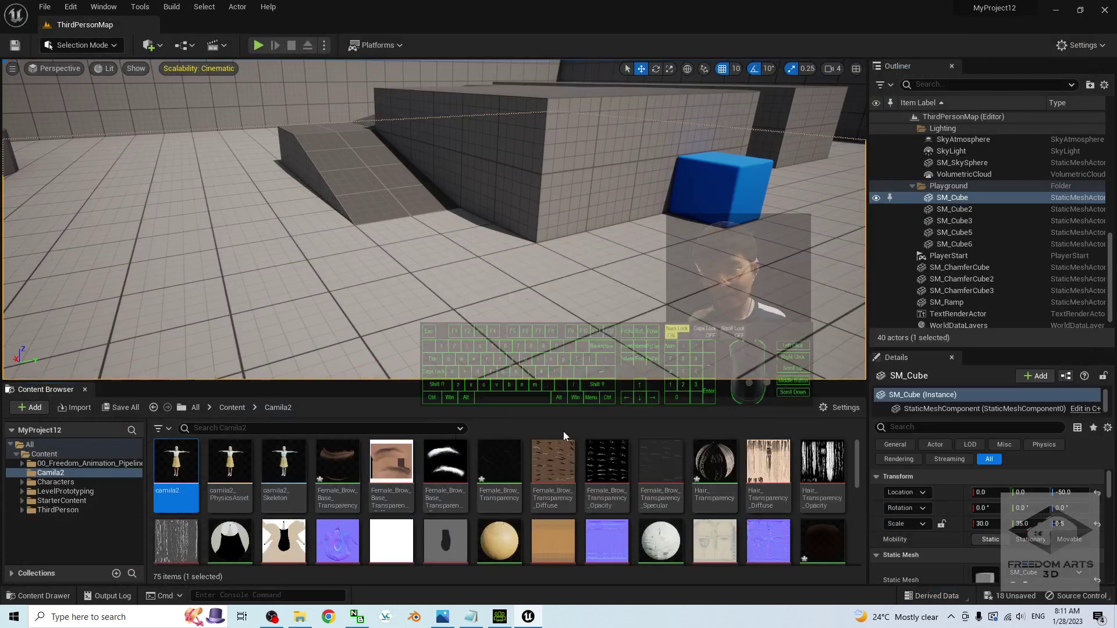
Open the AnimationBlueprint folder under 00_Freedom_Animation_Pipeline/UE4_Apose_Mannequin/Animations.
{"action": "mouse_move", "coordinate": [732, 446]}
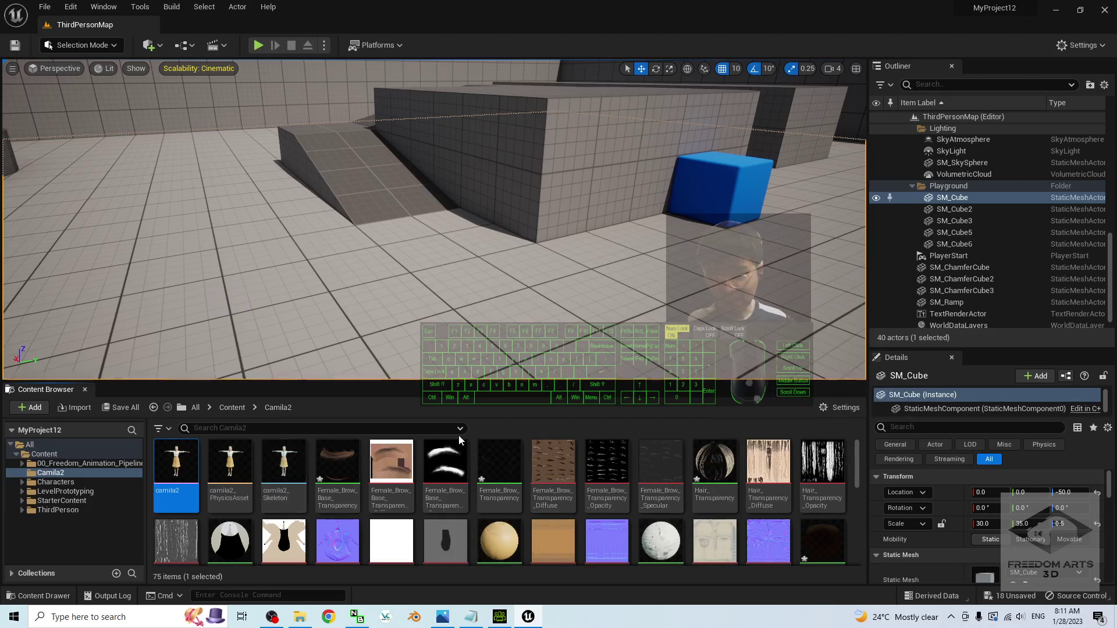
{"action": "left_click", "coordinate": [232, 408]}
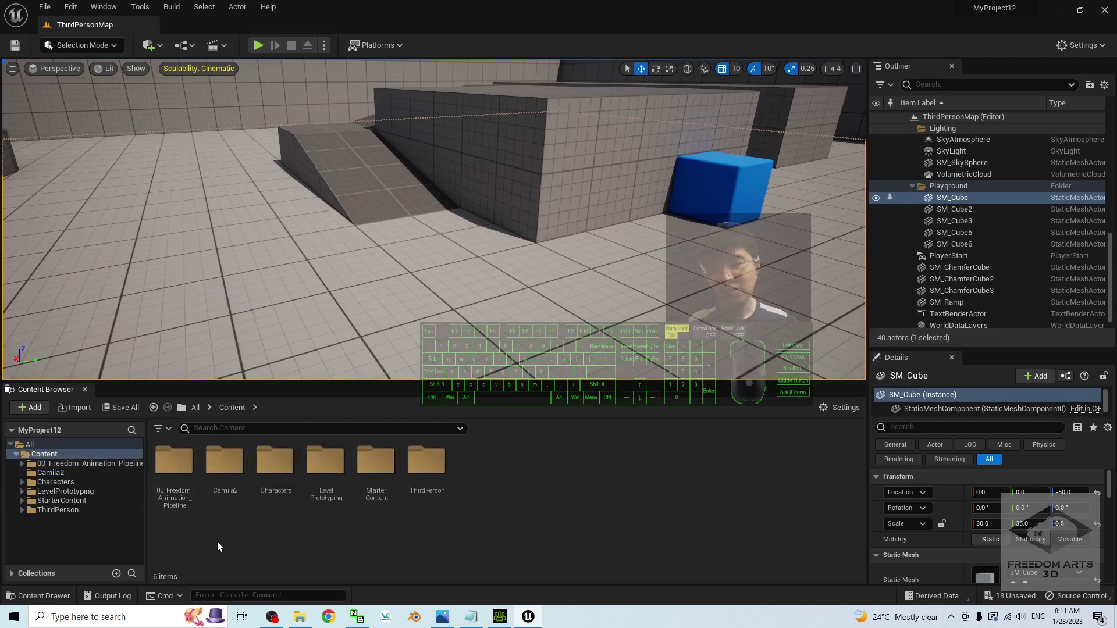
{"action": "double_click", "coordinate": [168, 462]}
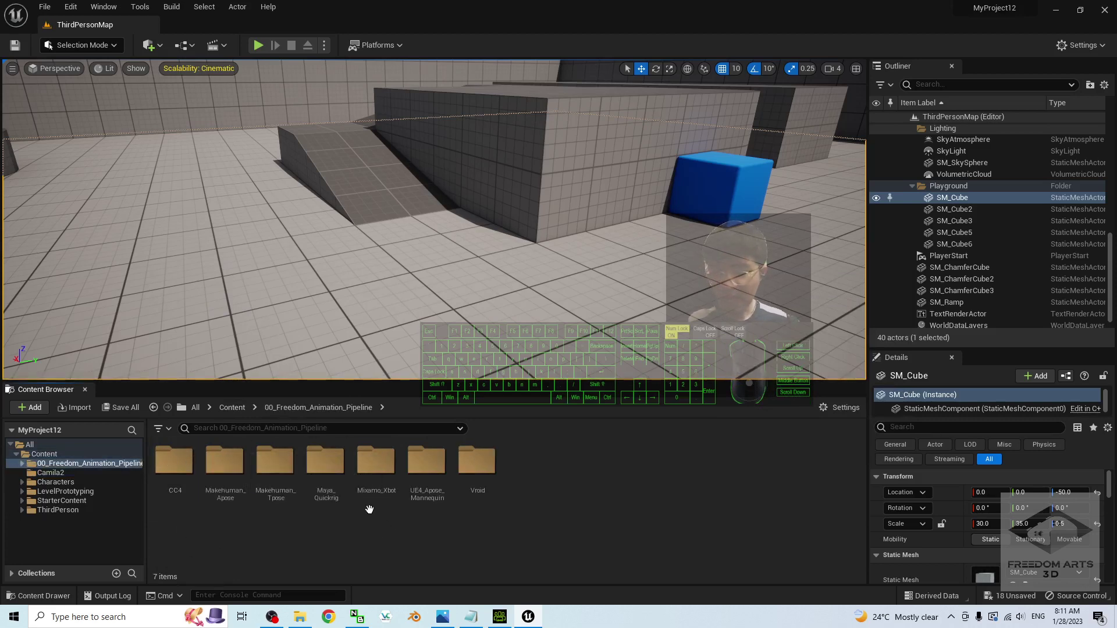
{"action": "left_click", "coordinate": [428, 463]}
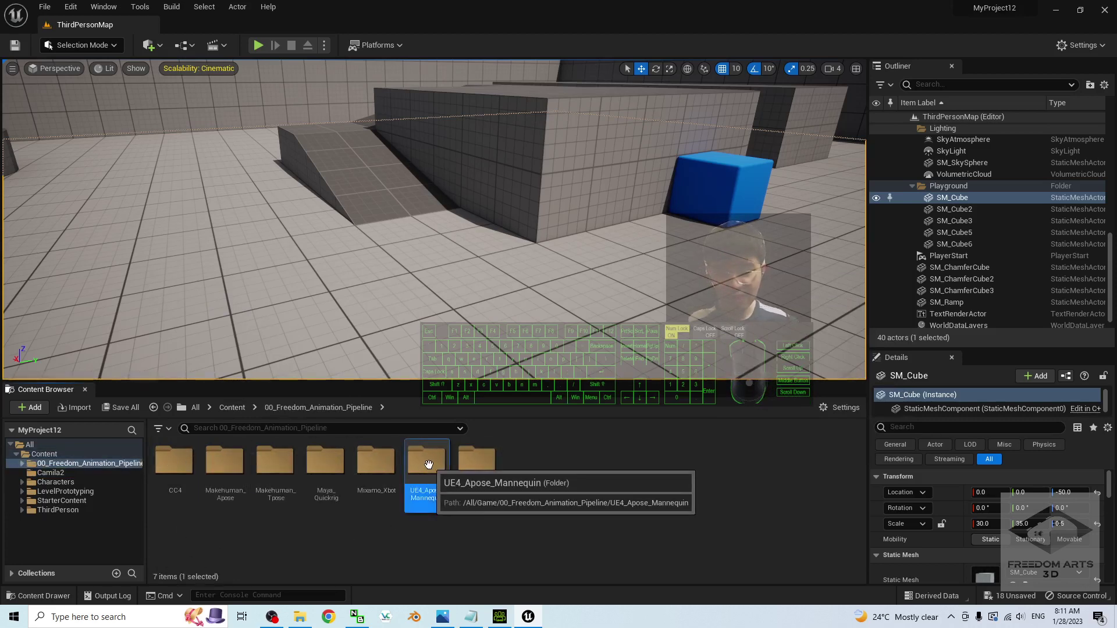
{"action": "double_click", "coordinate": [428, 463]}
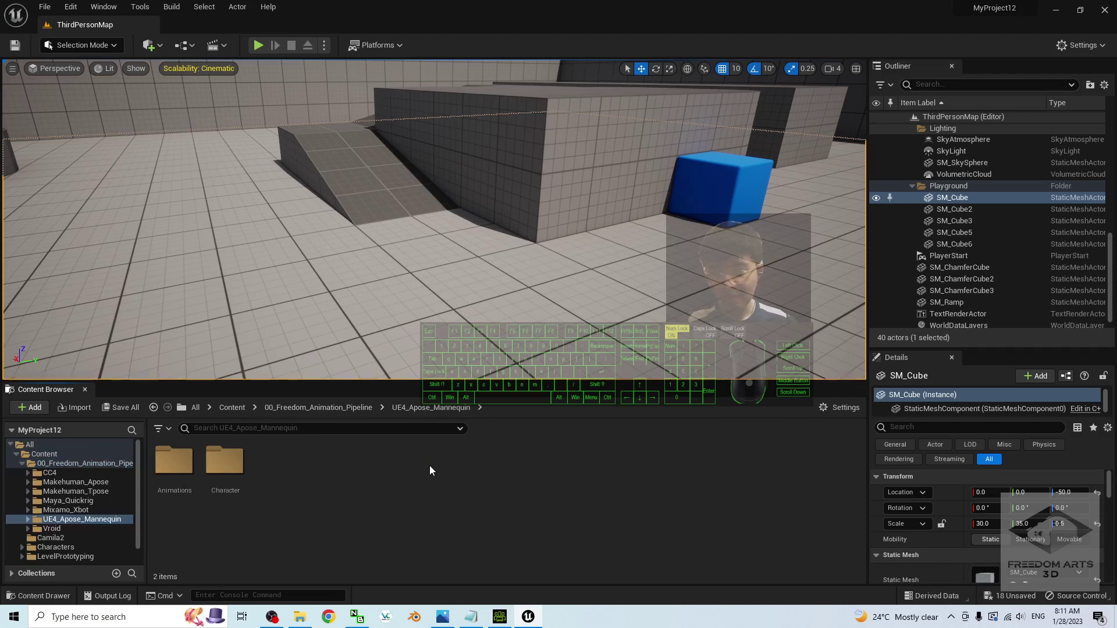
{"action": "double_click", "coordinate": [182, 469]}
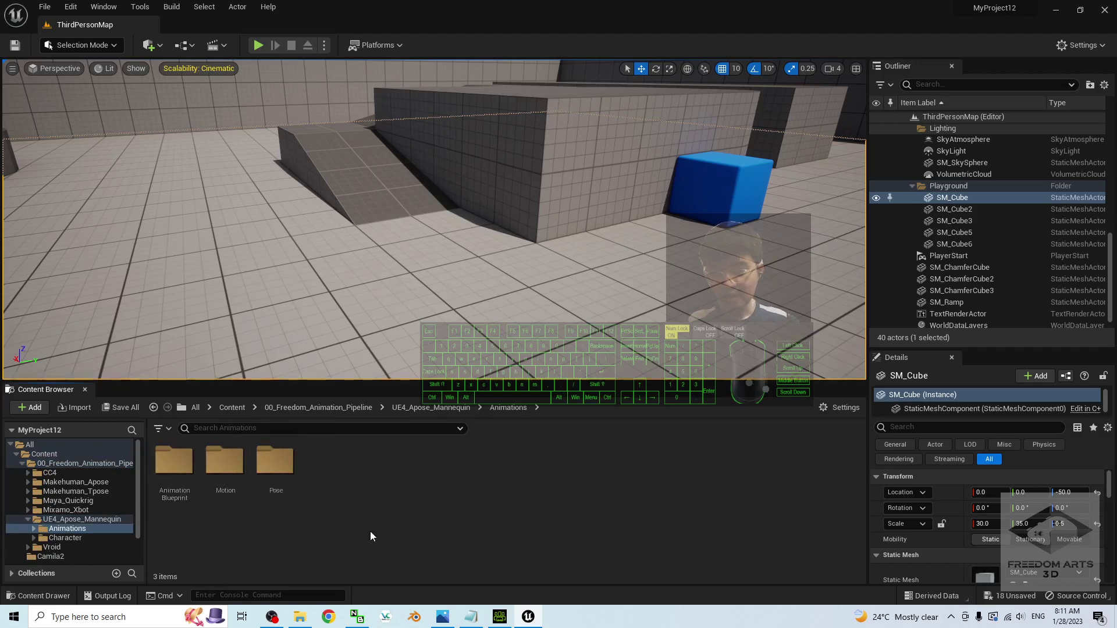
{"action": "double_click", "coordinate": [175, 462]}
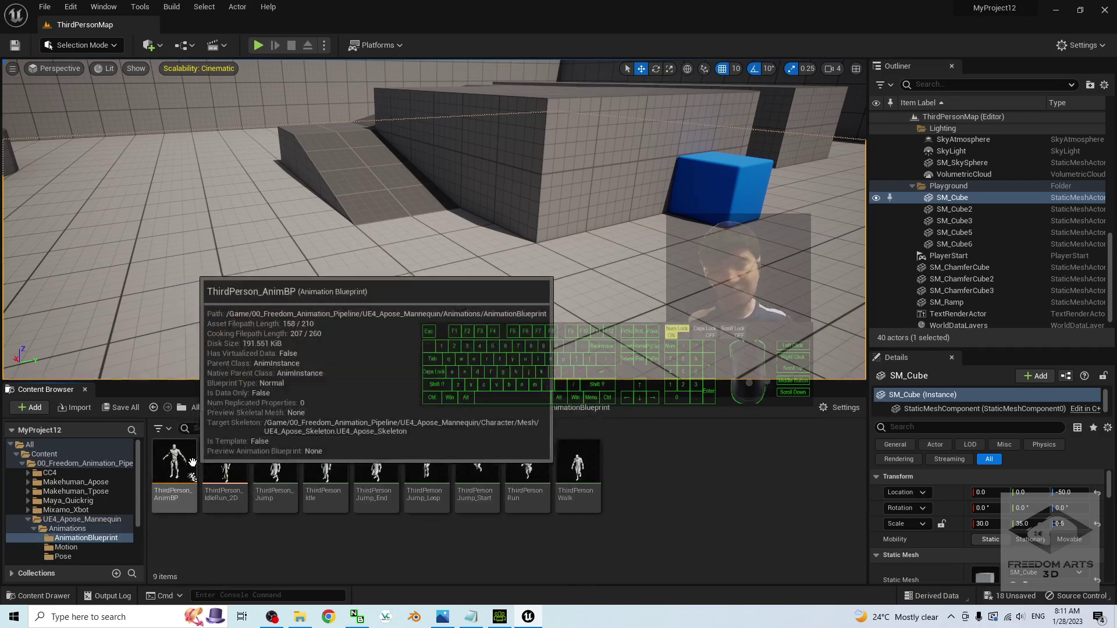
Set up duplicating and retargeting ThirdPerson_AnimBP with UE4_Apose_to_CC4IKRetargeter and camila2 as the target skeletal mesh.
{"action": "right_click", "coordinate": [175, 476]}
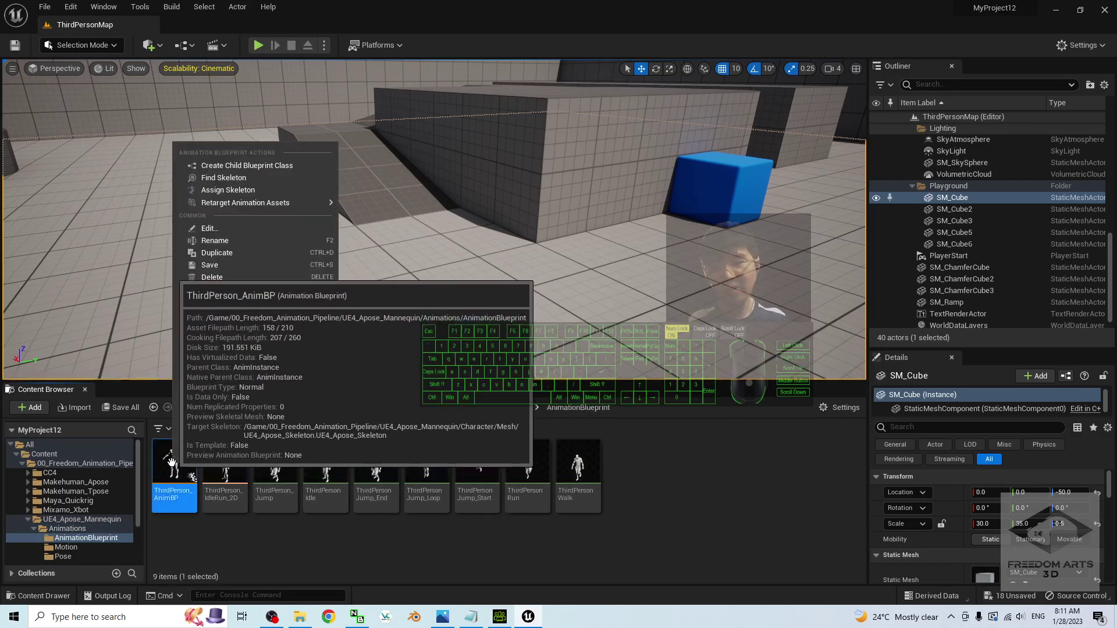
{"action": "mouse_move", "coordinate": [235, 204]}
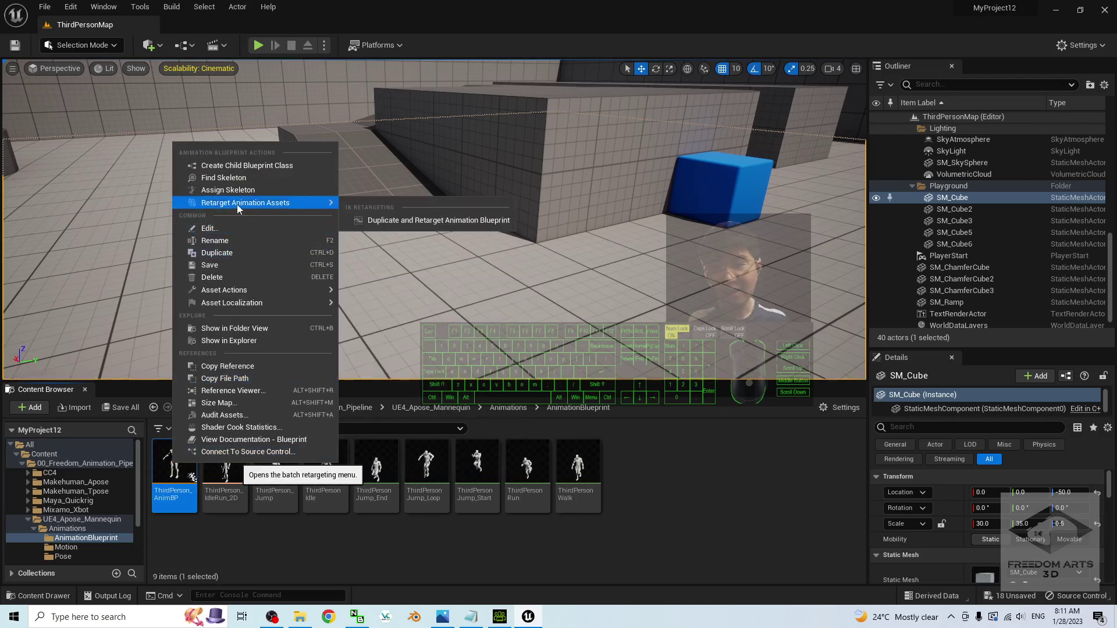
{"action": "left_click", "coordinate": [443, 221]}
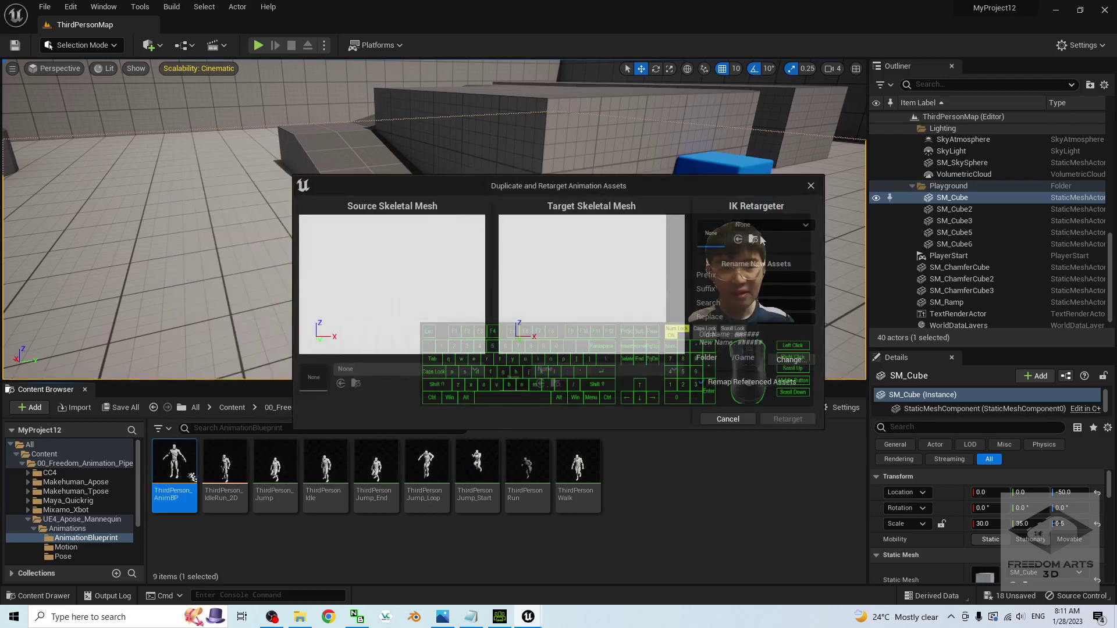
{"action": "left_click", "coordinate": [774, 226]}
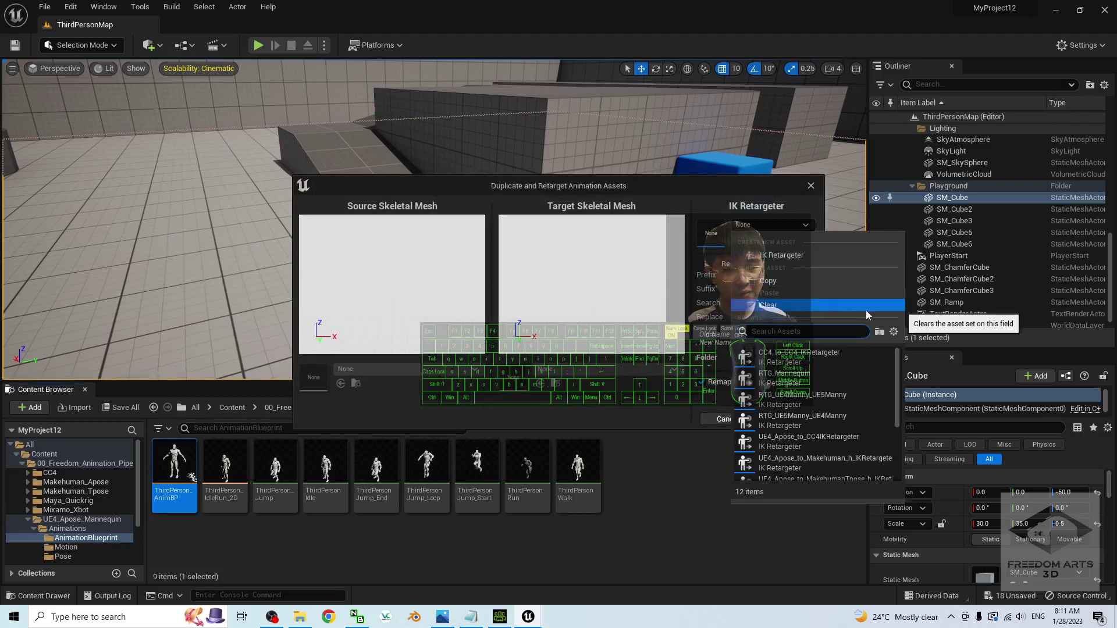
{"action": "scroll", "coordinate": [849, 370], "scroll_direction": "down", "scroll_amount": 2}
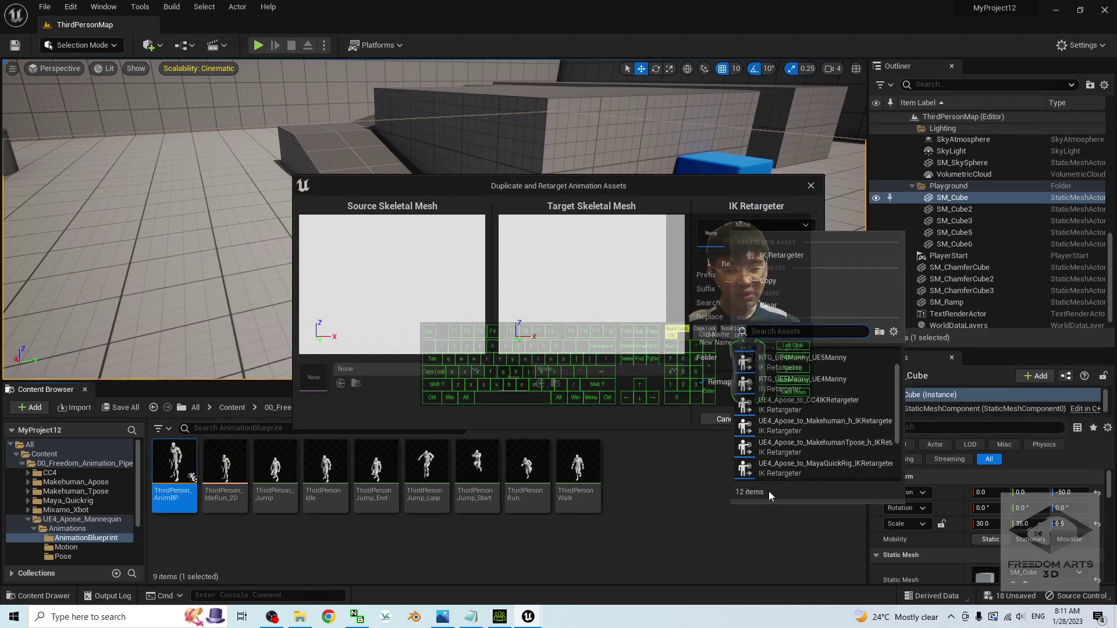
{"action": "scroll", "coordinate": [837, 432], "scroll_direction": "down", "scroll_amount": 1}
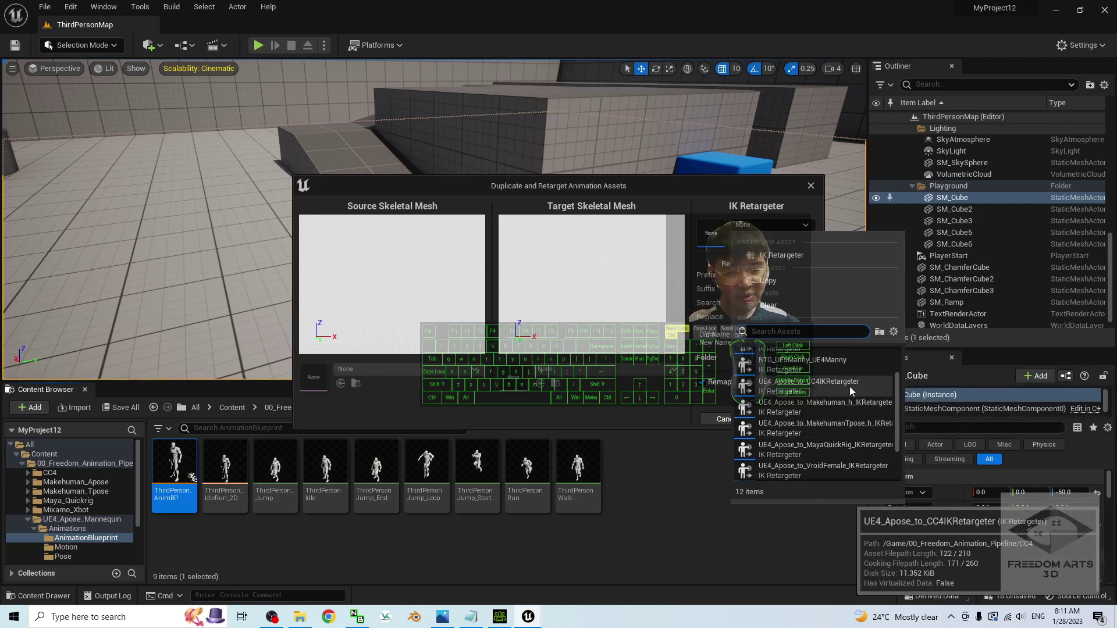
{"action": "left_click", "coordinate": [812, 387]}
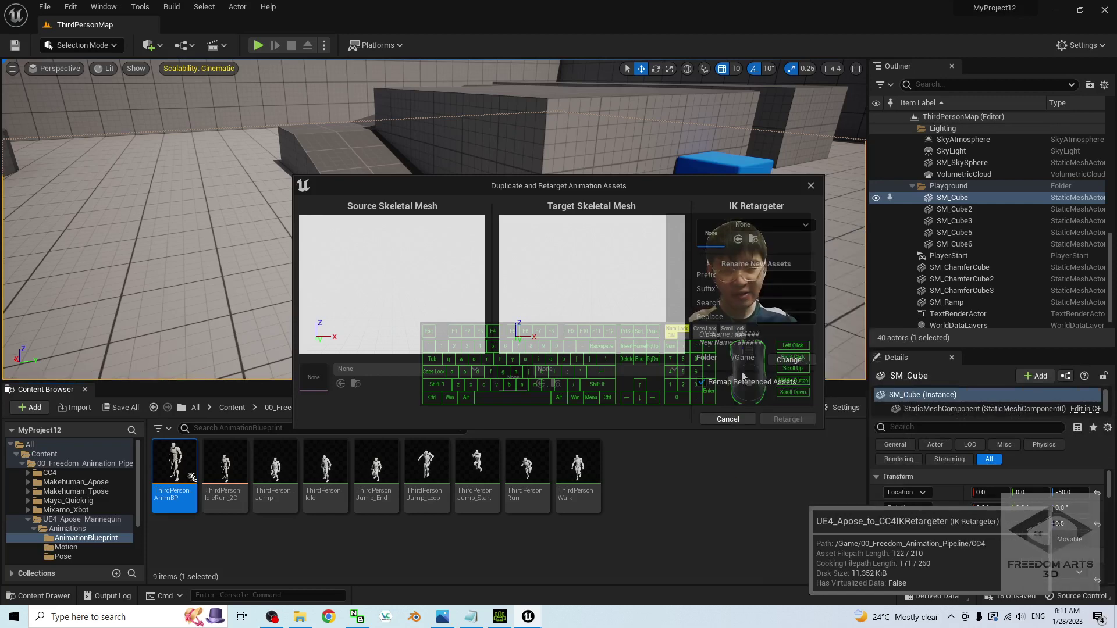
{"action": "left_click", "coordinate": [558, 375]}
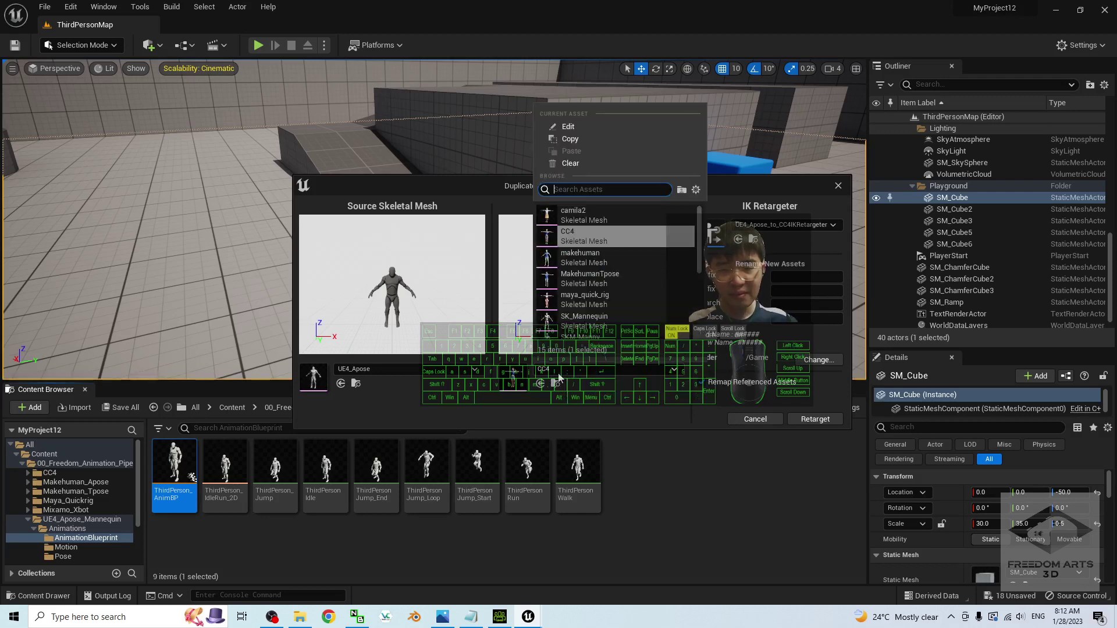
{"action": "left_click", "coordinate": [585, 214]}
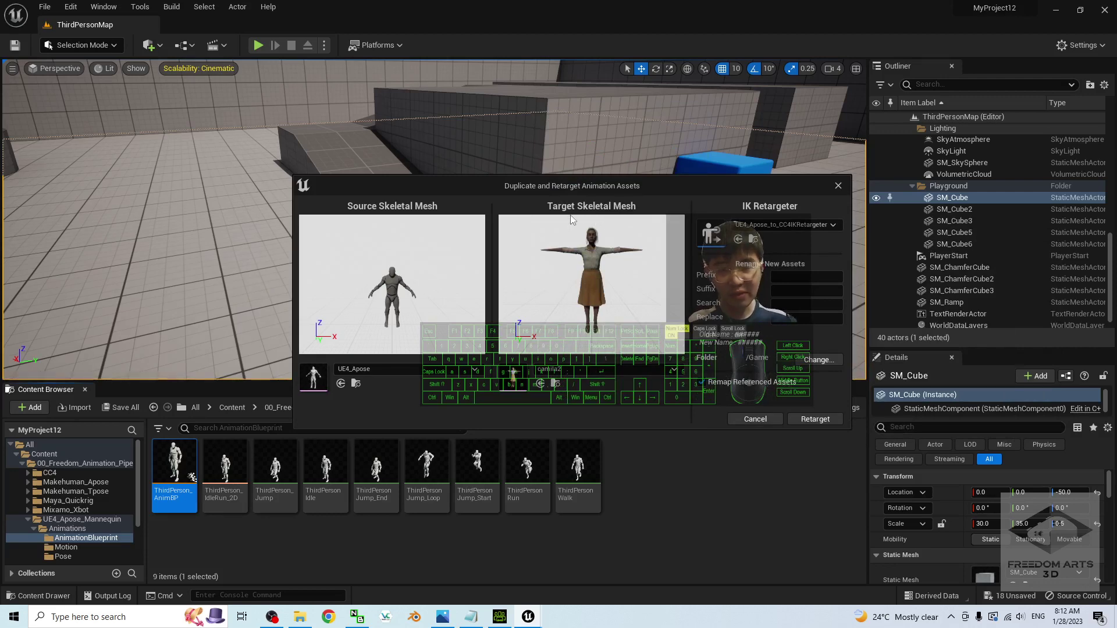
Run the animation retarget onto camila2, preview the retargeted ThirdPersonWalk animation, and close its editor.
{"action": "left_click", "coordinate": [824, 422]}
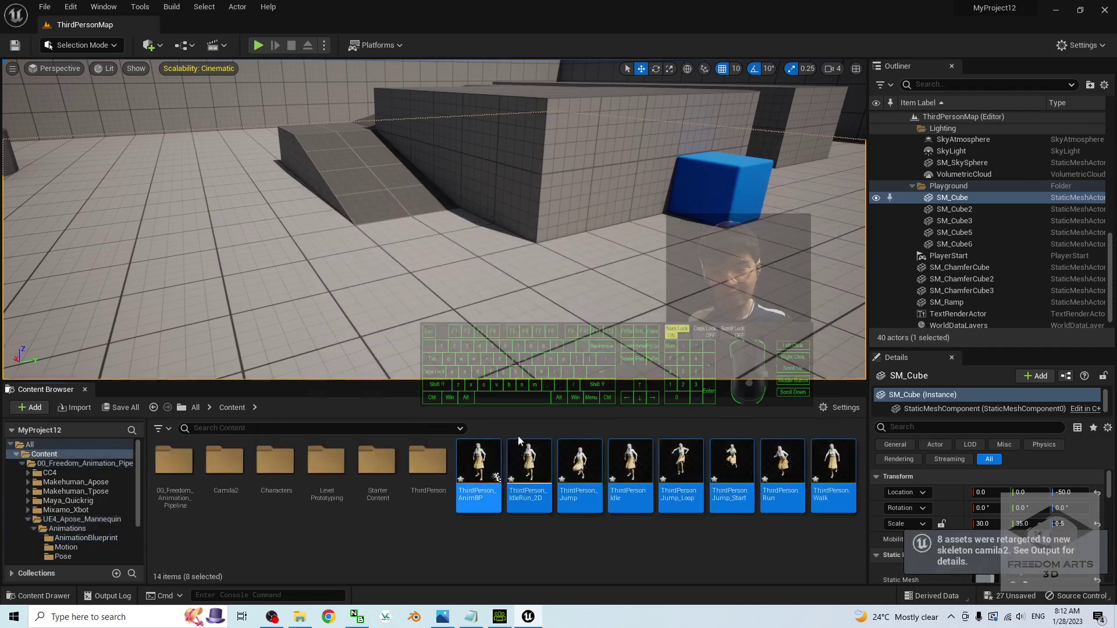
{"action": "double_click", "coordinate": [843, 465]}
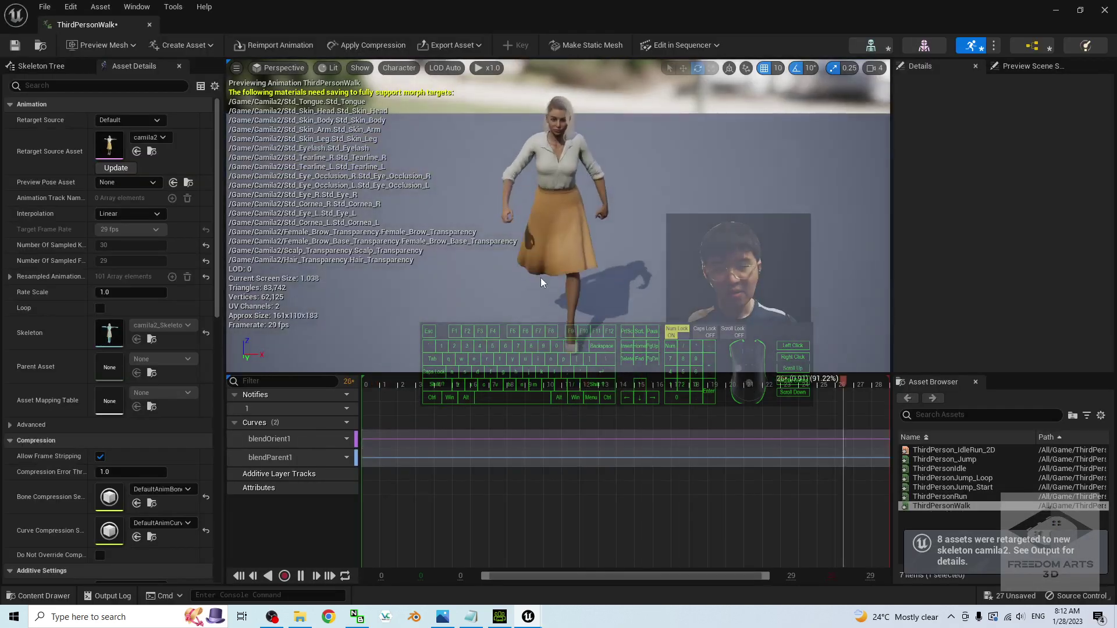
{"action": "left_click", "coordinate": [1104, 10]}
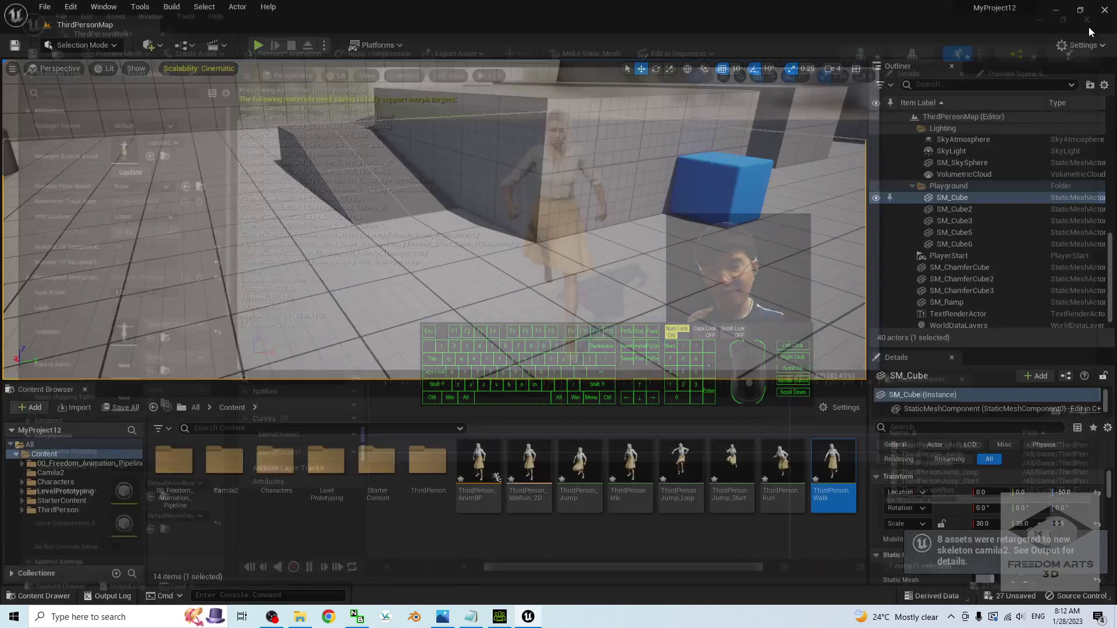
{"action": "left_click", "coordinate": [590, 544]}
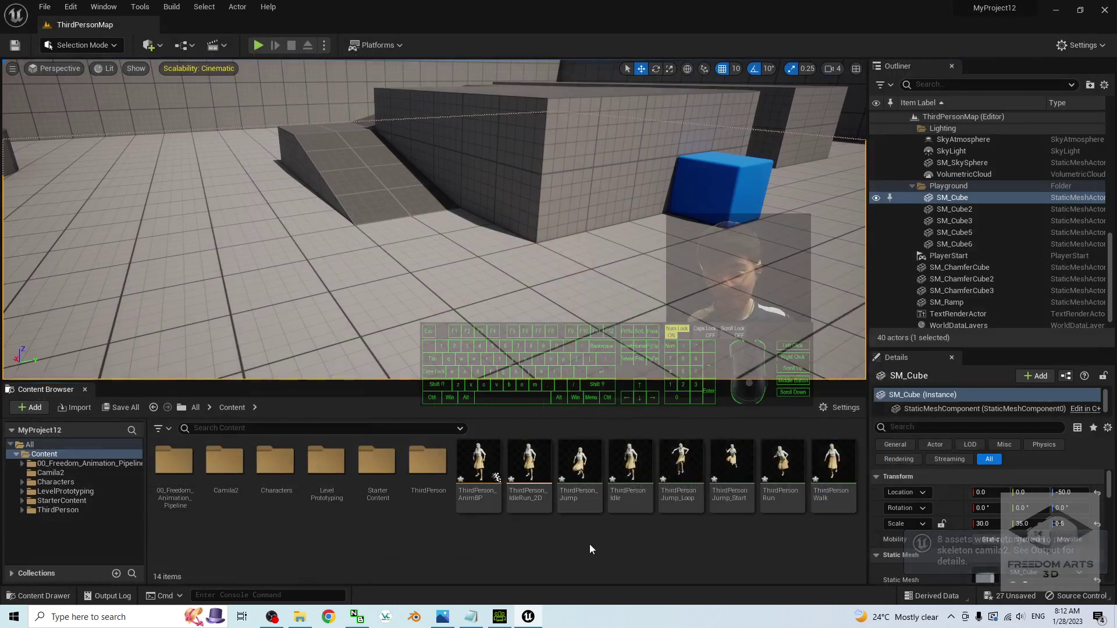
Create a folder called Animation inside the Camila2 content folder.
{"action": "left_click", "coordinate": [46, 472]}
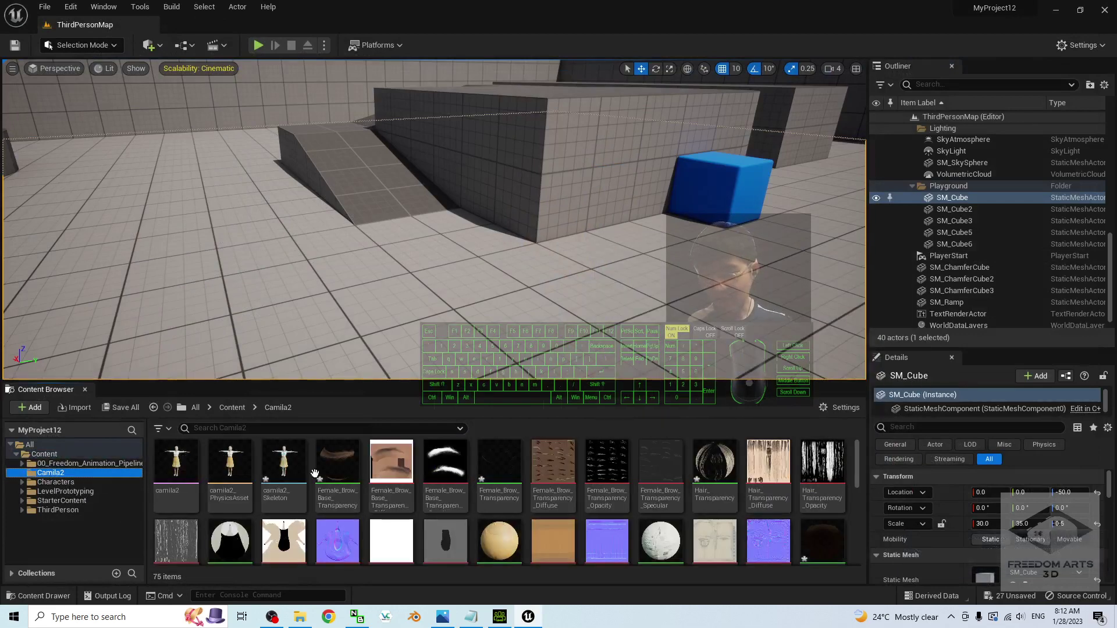
{"action": "scroll", "coordinate": [314, 473], "scroll_direction": "down", "scroll_amount": 6}
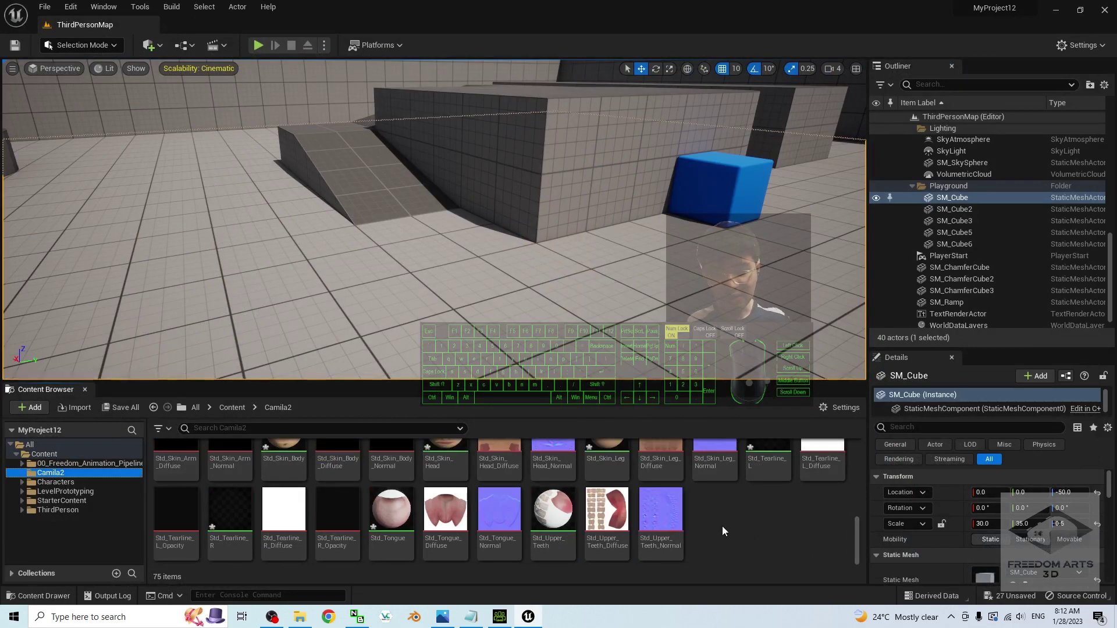
{"action": "right_click", "coordinate": [722, 526]}
{"action": "left_click", "coordinate": [763, 170]}
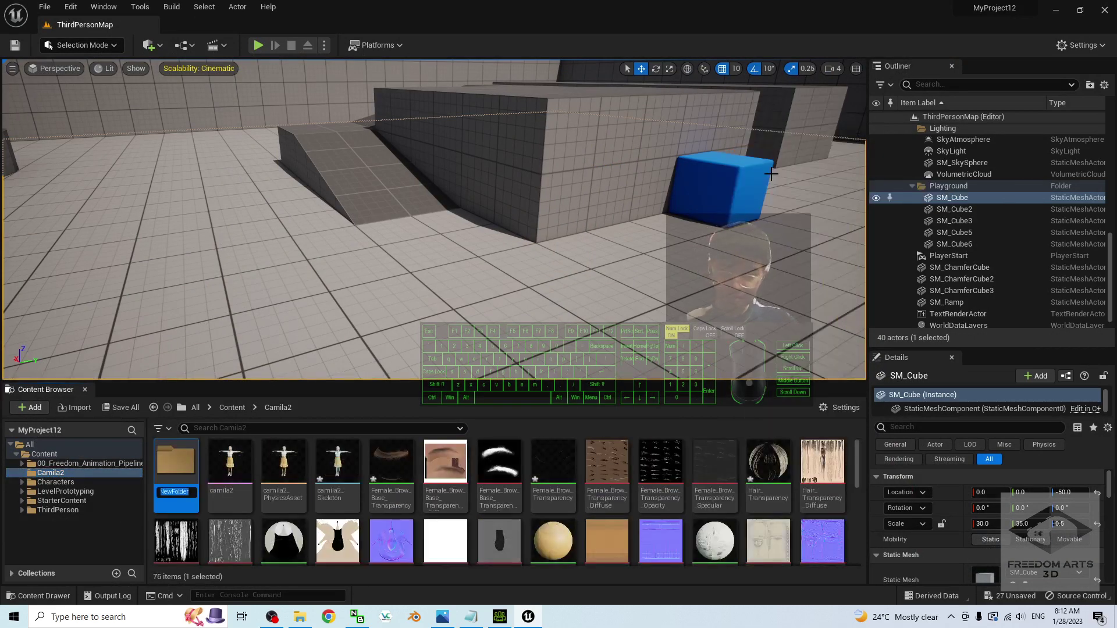
{"action": "type", "text": "Animation"}
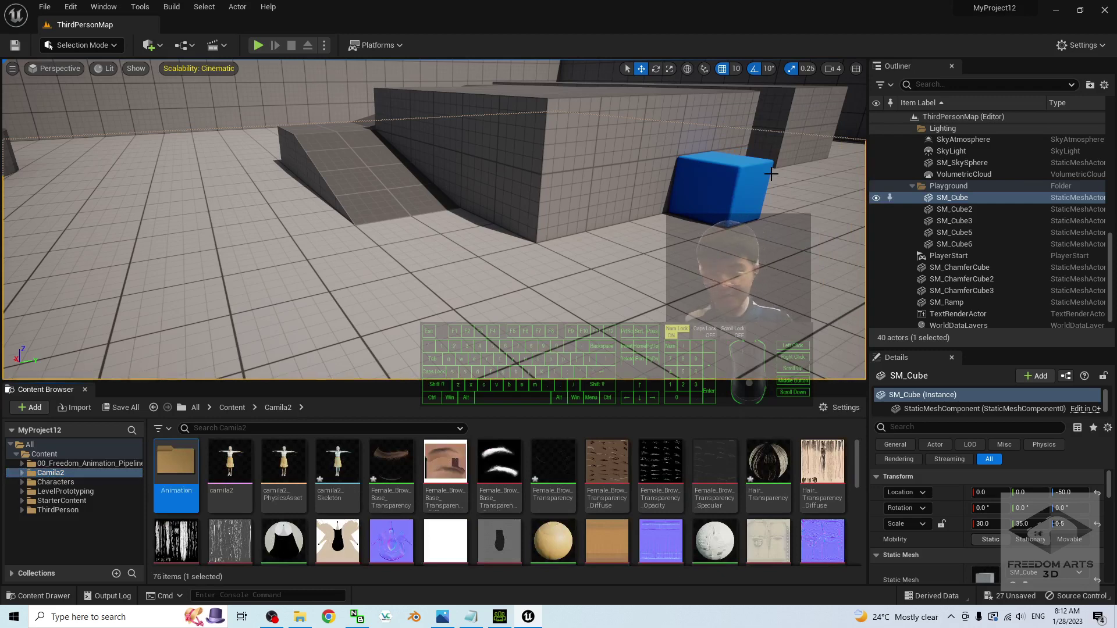
Move all retargeted assets from ThirdPerson_AnimBP through ThirdPersonWalk out of Content into Camila2/Animation, and check the folder.
{"action": "left_click", "coordinate": [232, 408]}
{"action": "left_click", "coordinate": [23, 473]}
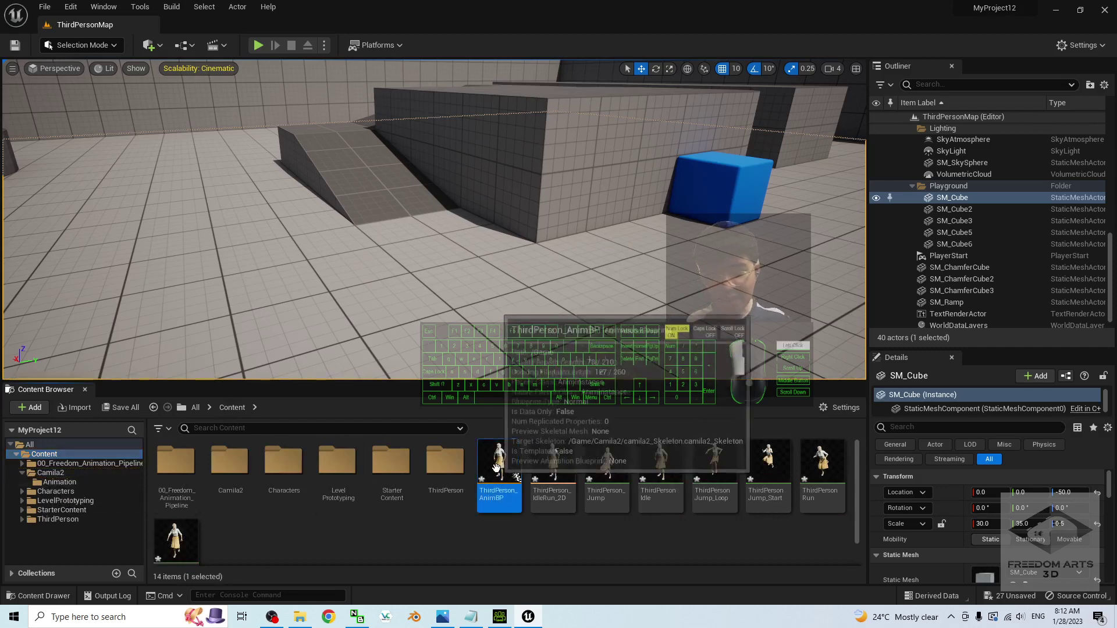
{"action": "left_click", "coordinate": [500, 506]}
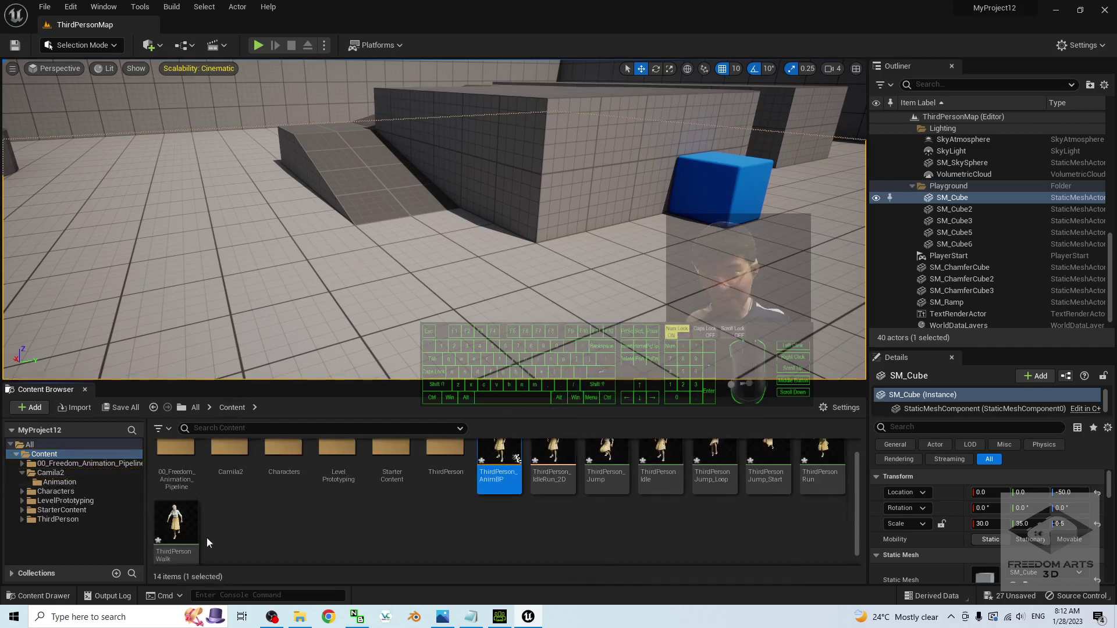
{"action": "scroll", "coordinate": [505, 524], "scroll_direction": "up", "scroll_amount": 2}
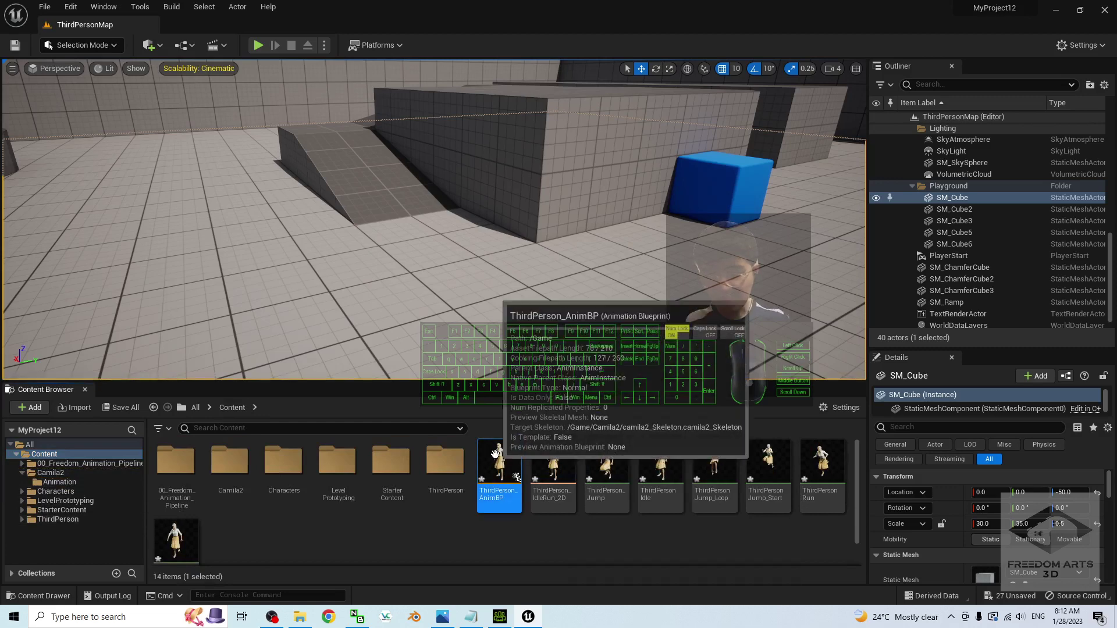
{"action": "left_click", "coordinate": [176, 538], "text": "shift"}
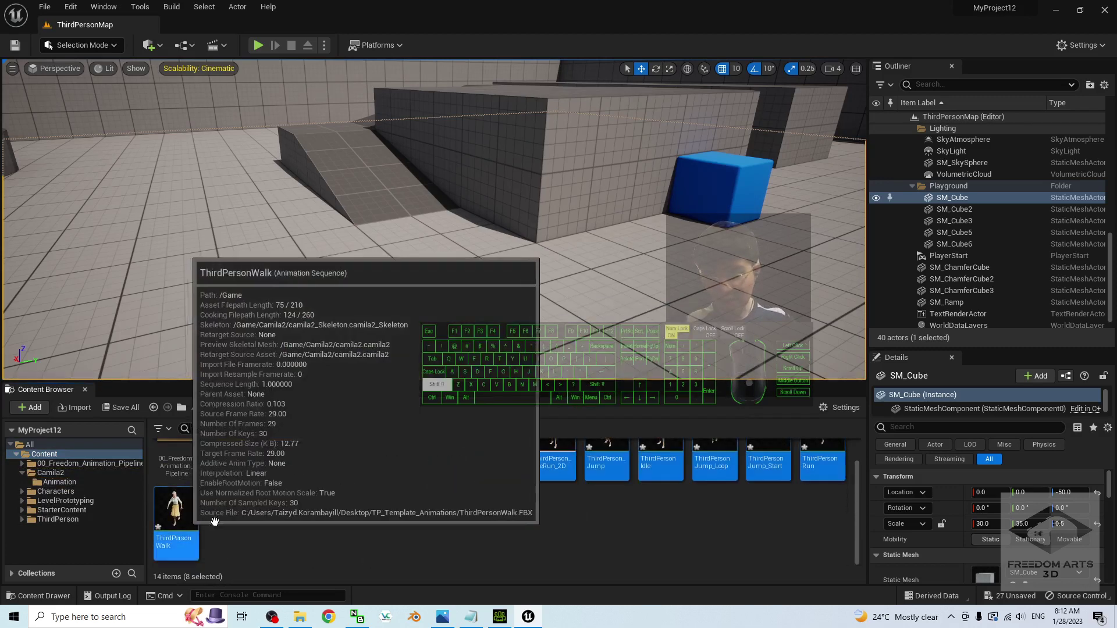
{"action": "left_click_drag", "start_coordinate": [499, 465], "coordinate": [71, 484]}
{"action": "left_click", "coordinate": [117, 509]}
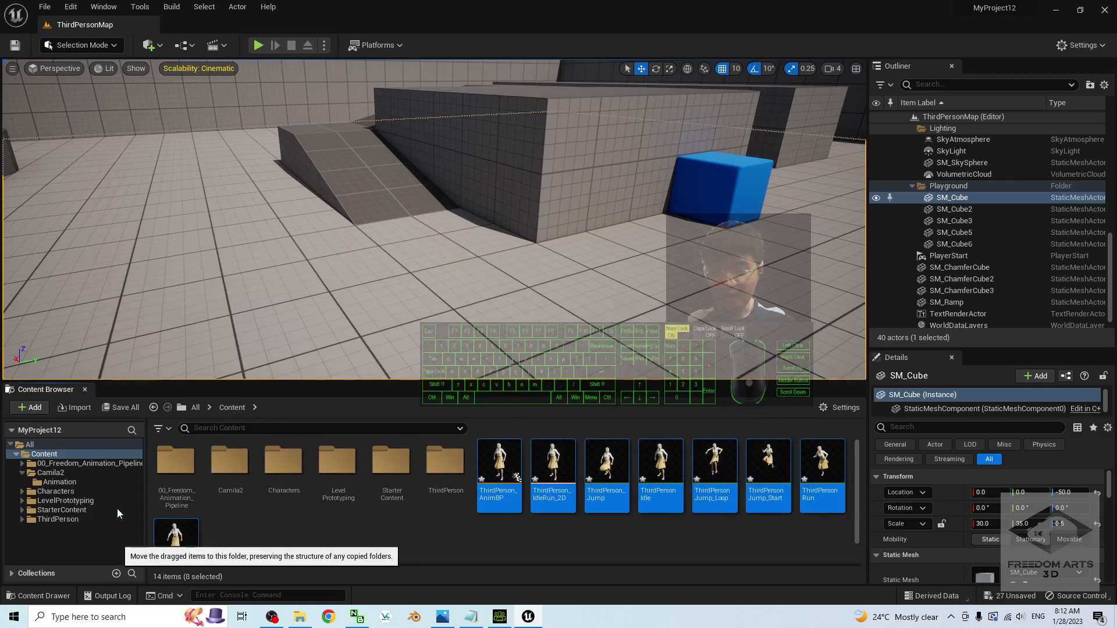
{"action": "left_click", "coordinate": [56, 474]}
{"action": "left_click", "coordinate": [56, 482]}
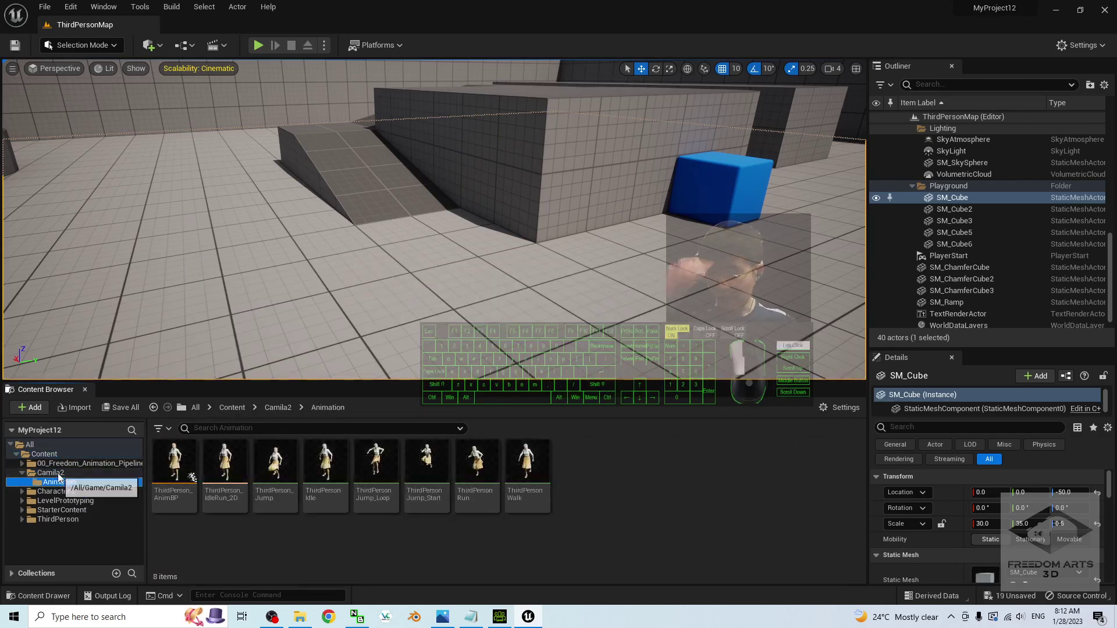
{"action": "left_click", "coordinate": [58, 474]}
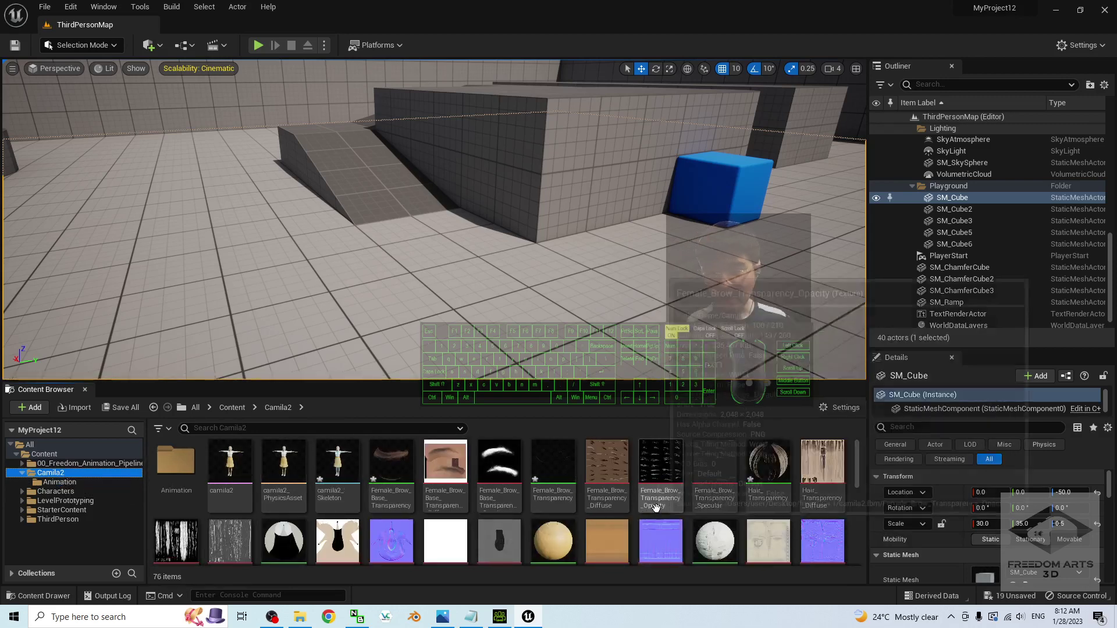
Duplicate BP_ThirdPersonCharacter in ThirdPerson/Blueprints and name the copy BP_ThirdPersonCharacter_Camila2.
{"action": "left_click", "coordinate": [227, 408]}
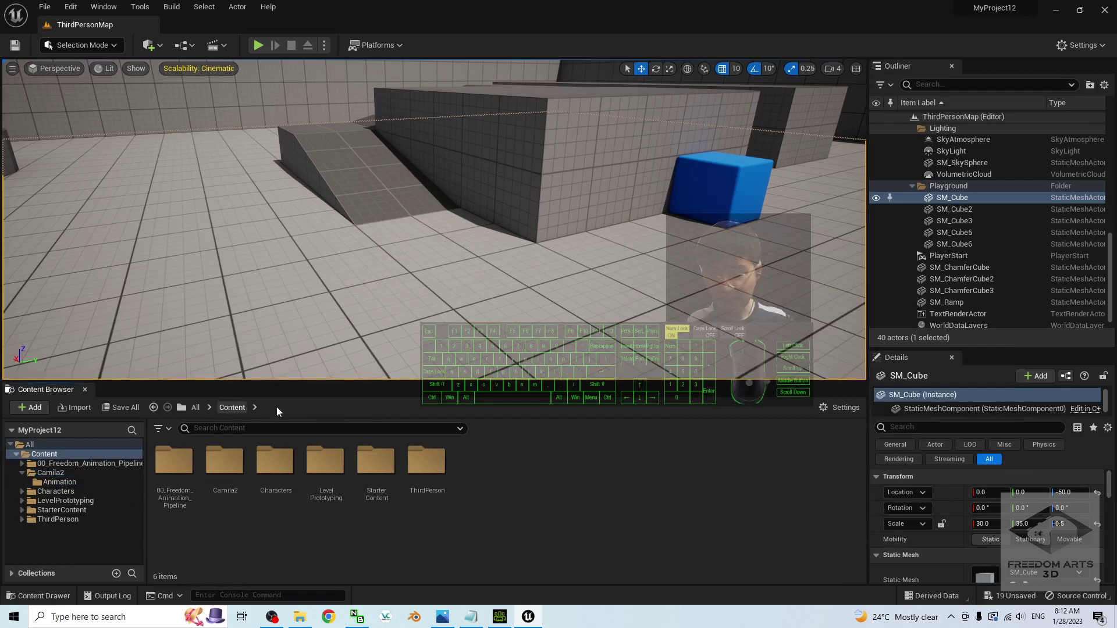
{"action": "double_click", "coordinate": [426, 461]}
{"action": "double_click", "coordinate": [174, 461]}
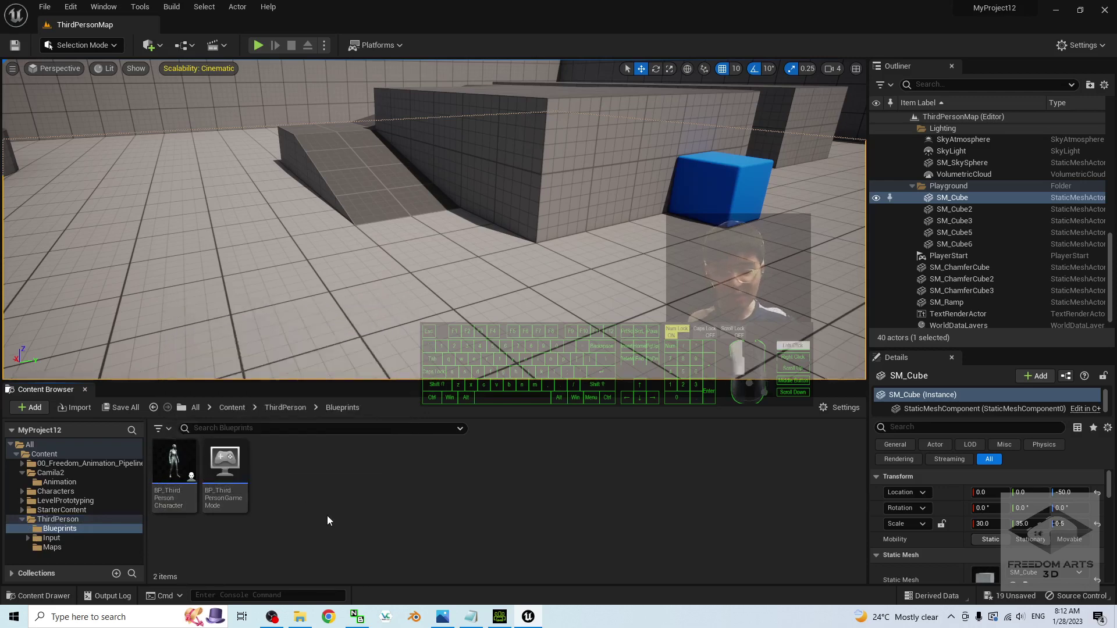
{"action": "right_click", "coordinate": [166, 465]}
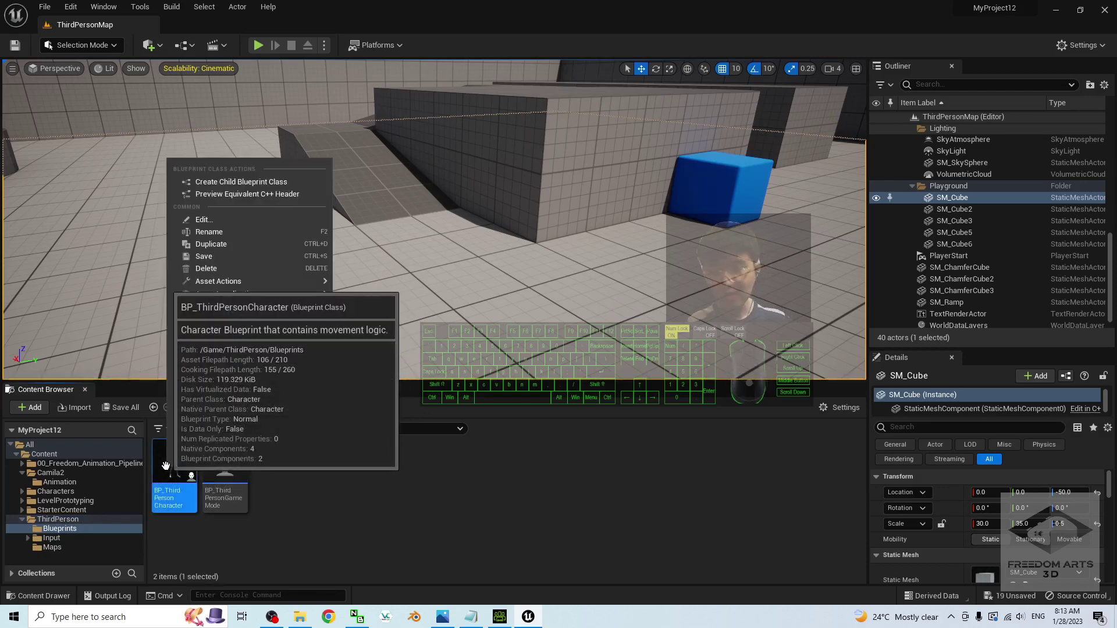
{"action": "left_click", "coordinate": [225, 244]}
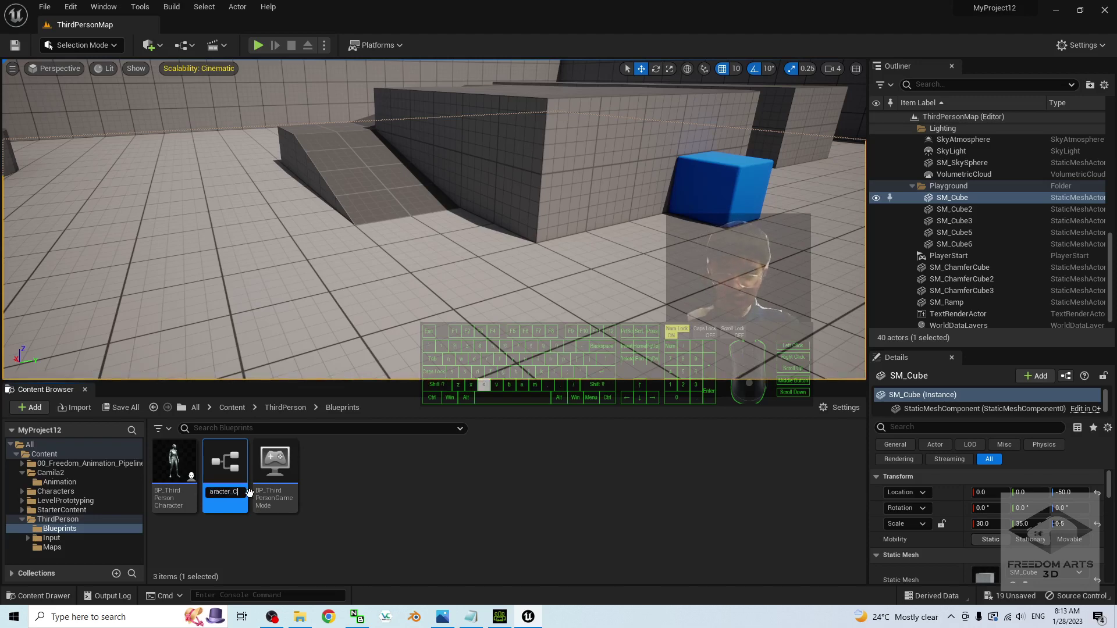
{"action": "key", "text": "Return"}
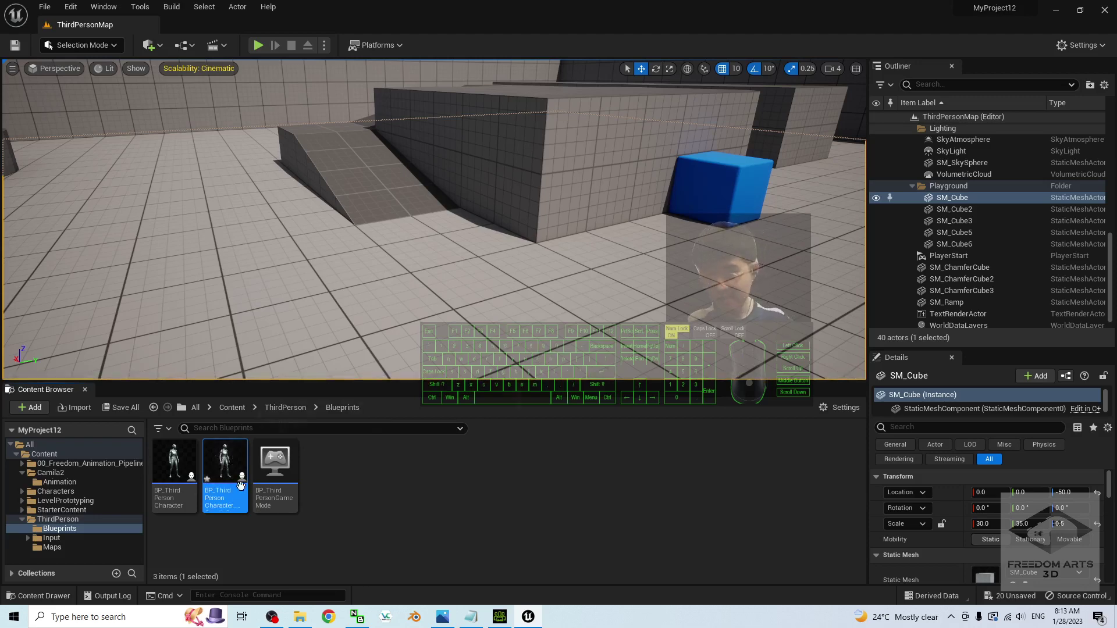
Set the Mesh component's skeletal mesh asset to camila2 in BP_ThirdPersonCharacter_Camila2, then save and close the blueprint.
{"action": "mouse_move", "coordinate": [236, 471]}
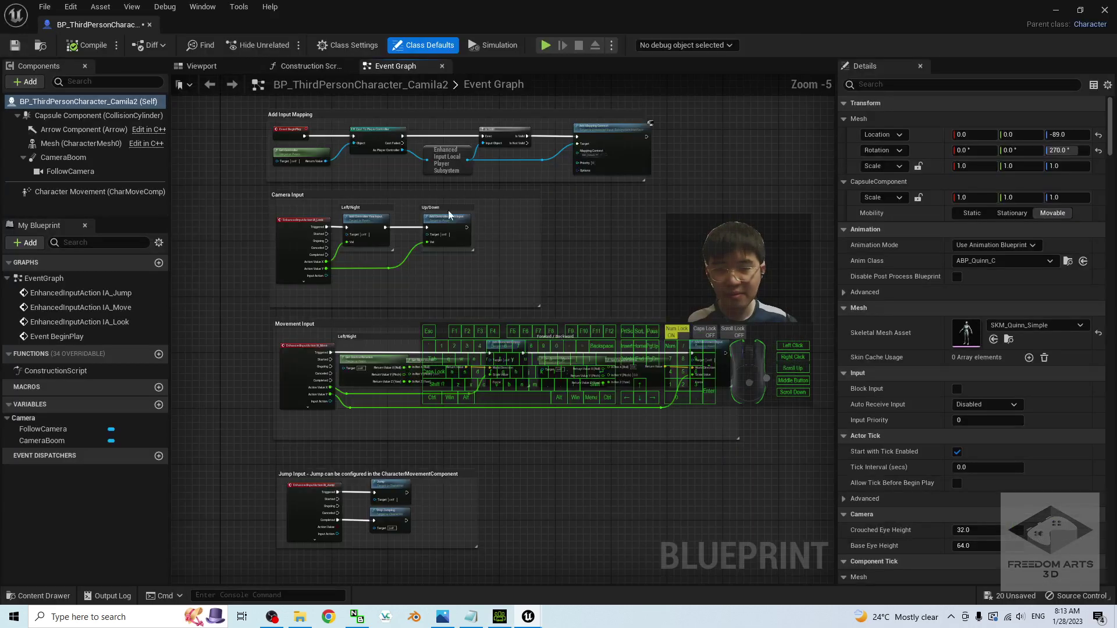
{"action": "left_click", "coordinate": [58, 144]}
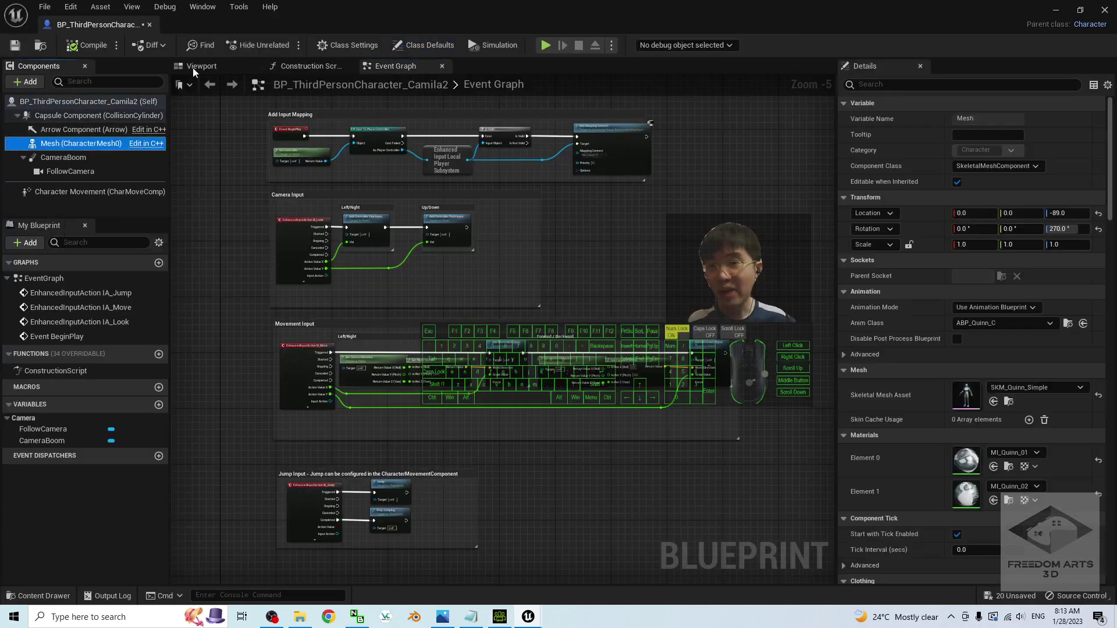
{"action": "left_click", "coordinate": [212, 66]}
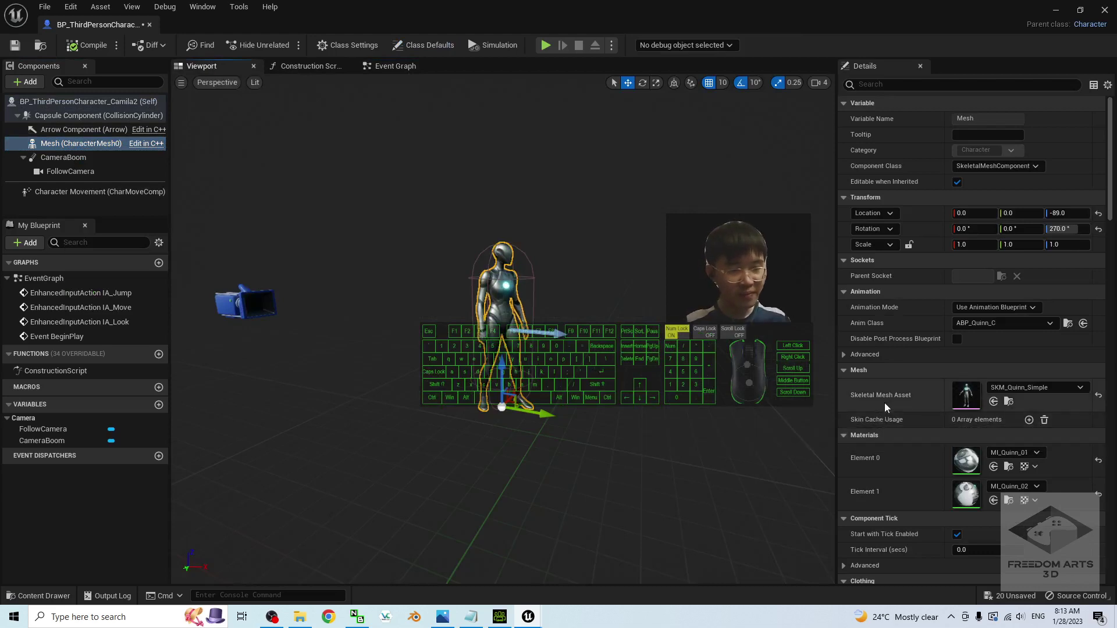
{"action": "left_click", "coordinate": [1046, 388]}
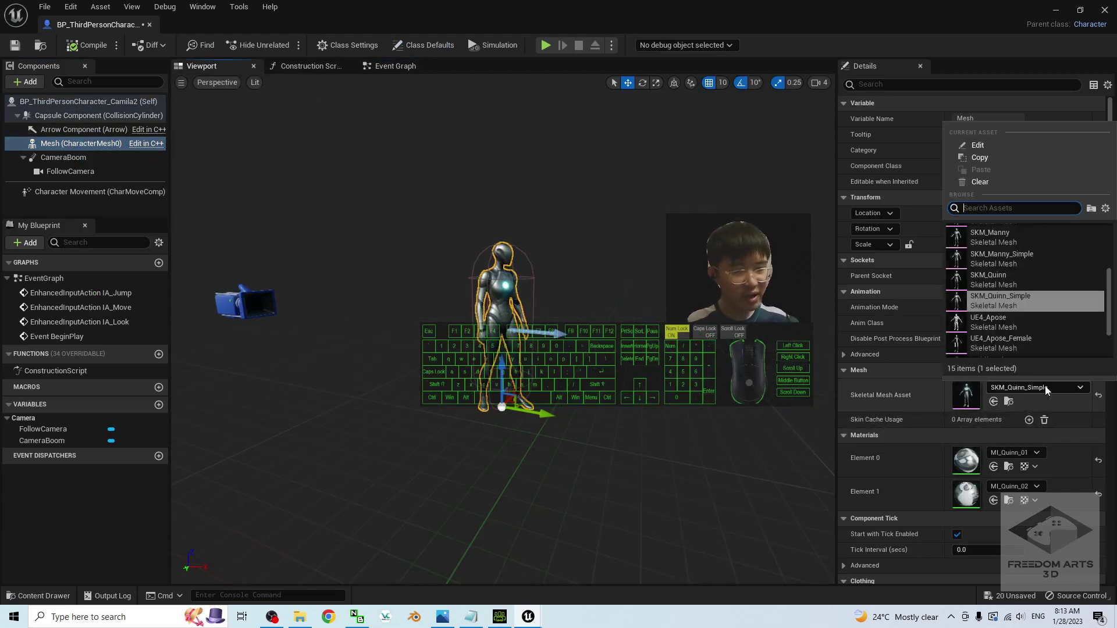
{"action": "left_click_drag", "start_coordinate": [1110, 294], "coordinate": [1111, 256]}
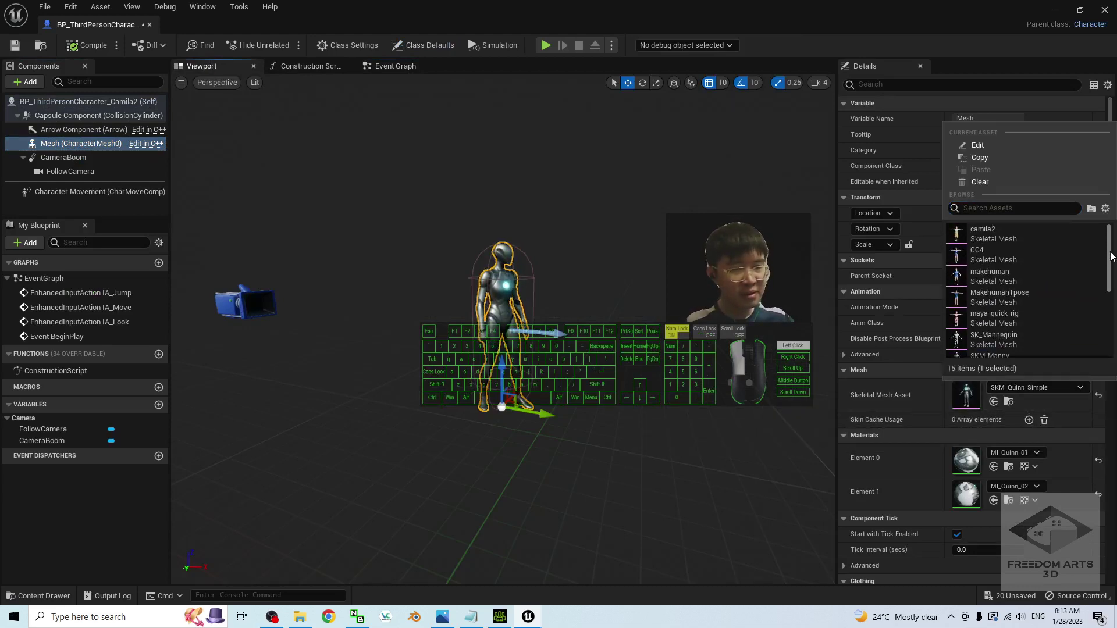
{"action": "left_click", "coordinate": [989, 233]}
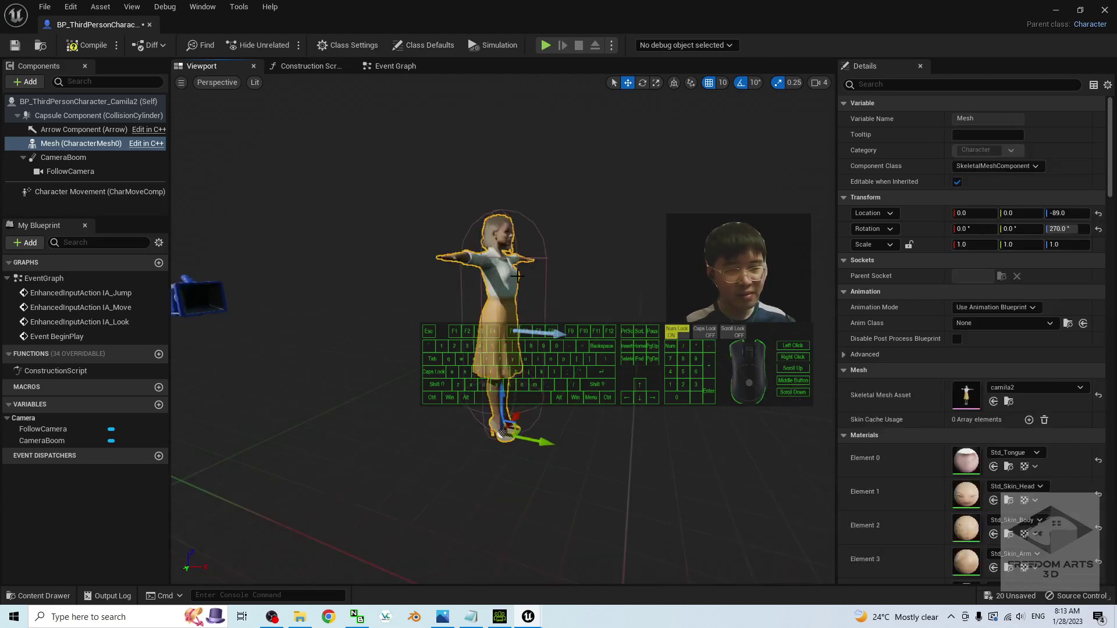
{"action": "scroll", "coordinate": [517, 276], "scroll_direction": "up", "scroll_amount": 3}
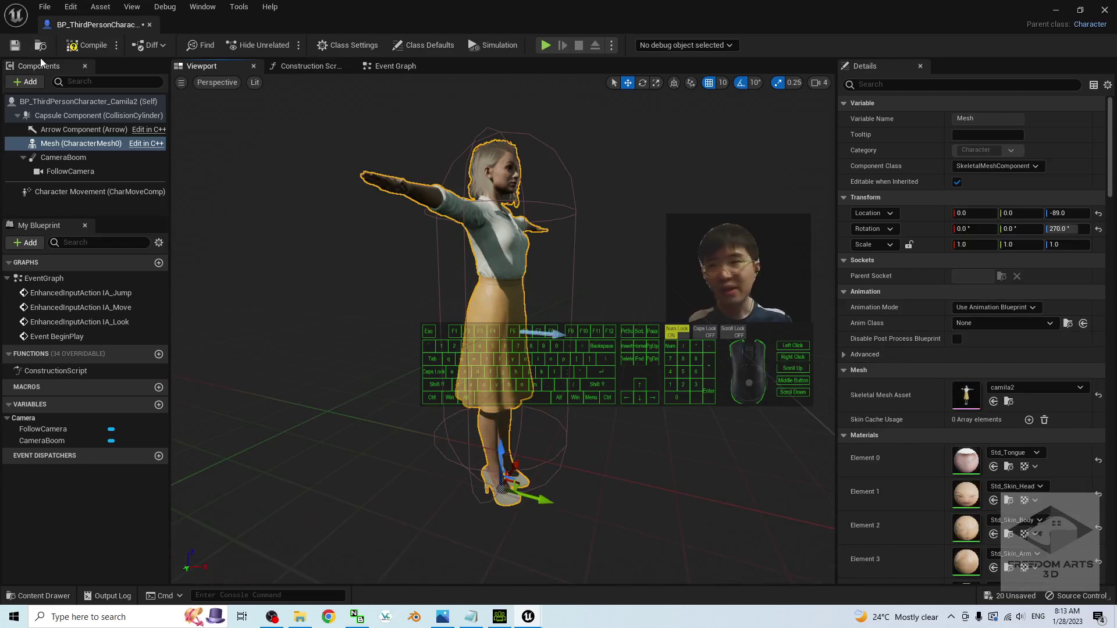
{"action": "left_click", "coordinate": [15, 45]}
{"action": "left_click", "coordinate": [1103, 10]}
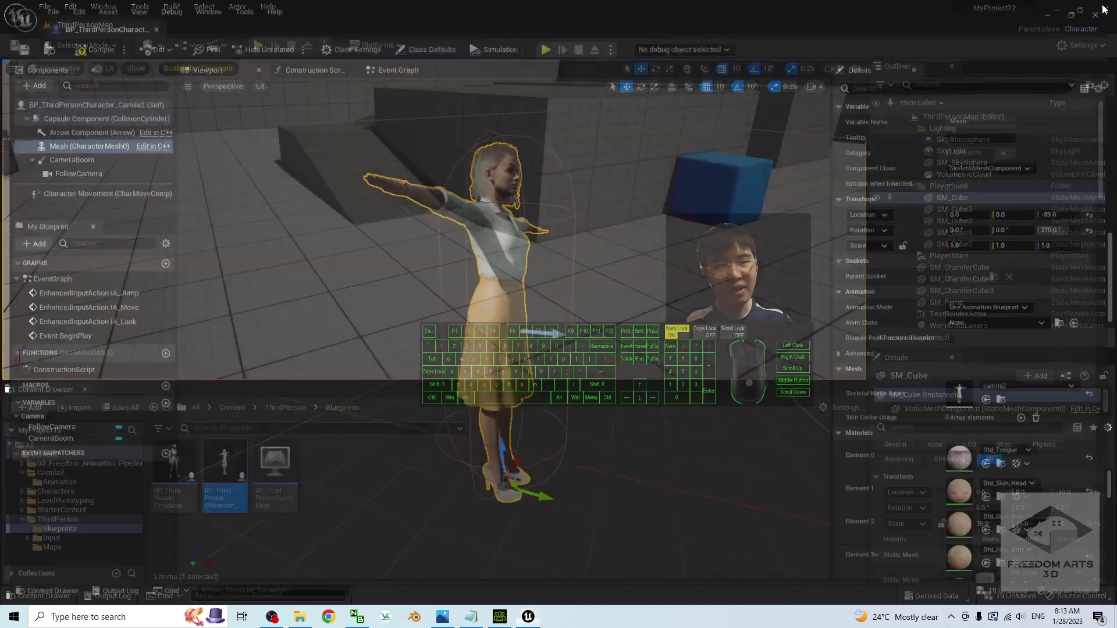
Rename ThirdPerson_AnimBP in the Camila2/Animation folder as ThirdPerson_AnimBP_Camila2.
{"action": "left_click", "coordinate": [232, 408]}
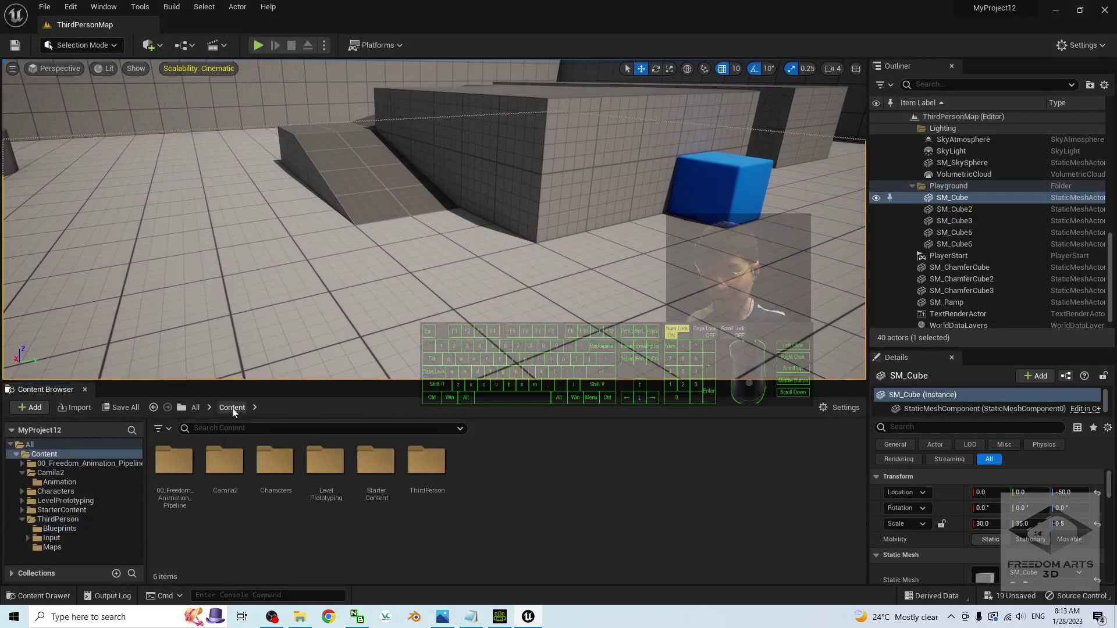
{"action": "double_click", "coordinate": [229, 462]}
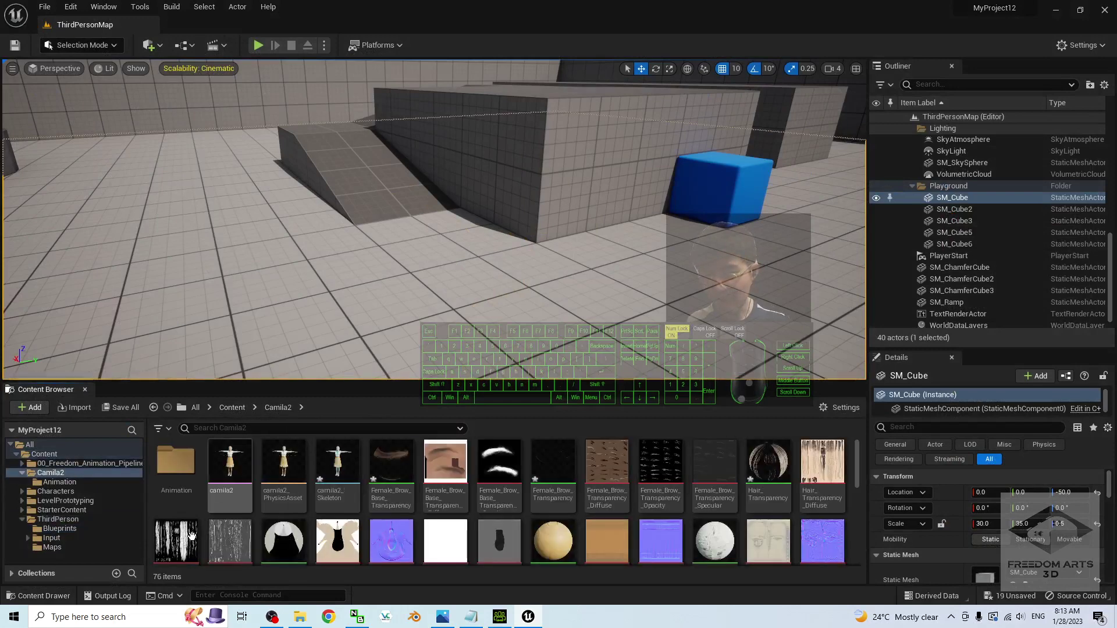
{"action": "double_click", "coordinate": [176, 465]}
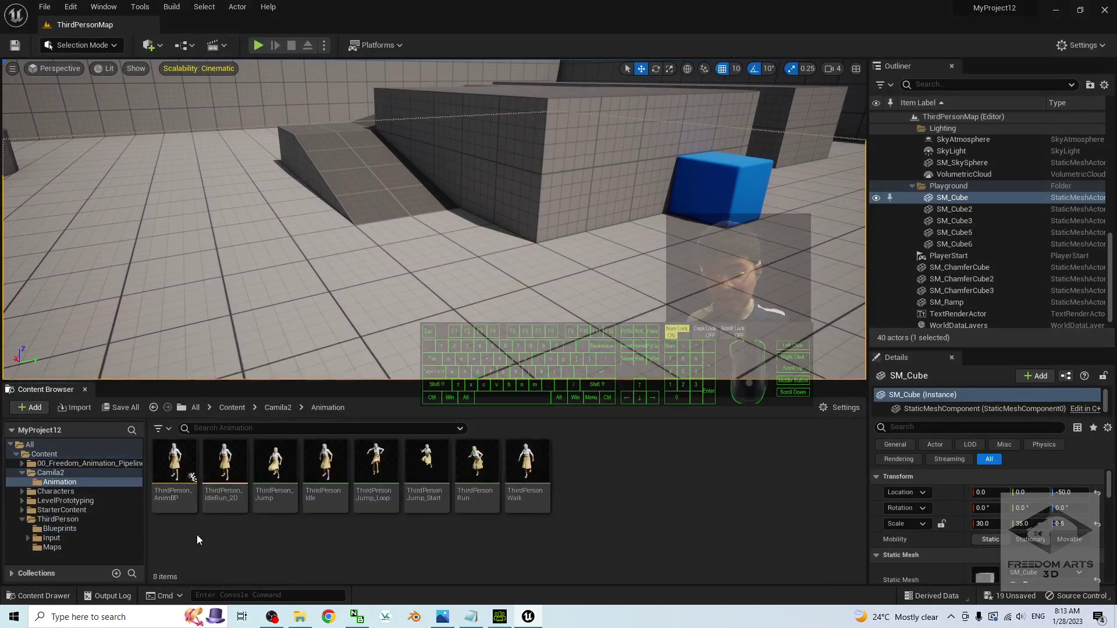
{"action": "left_click", "coordinate": [176, 481]}
{"action": "key", "text": "F2"}
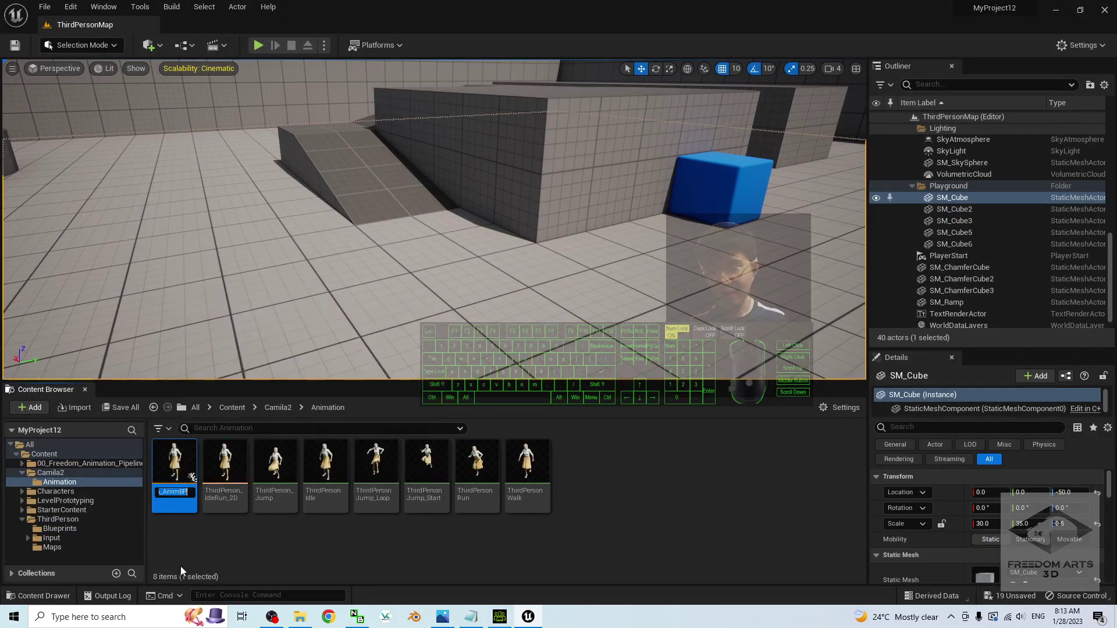
{"action": "left_click", "coordinate": [186, 494]}
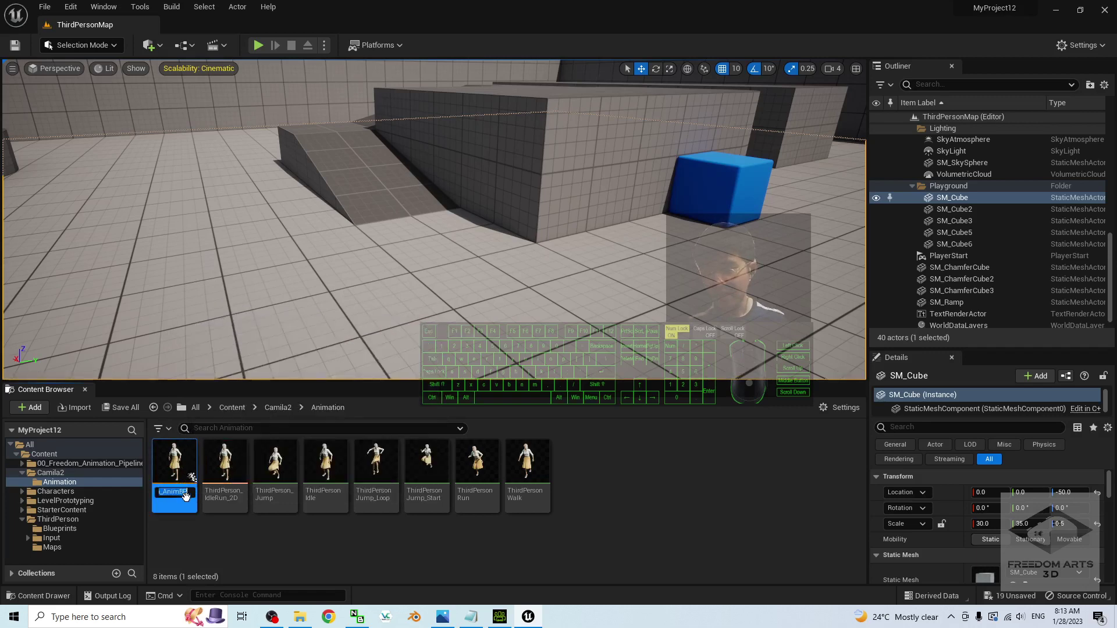
{"action": "left_click", "coordinate": [187, 493]}
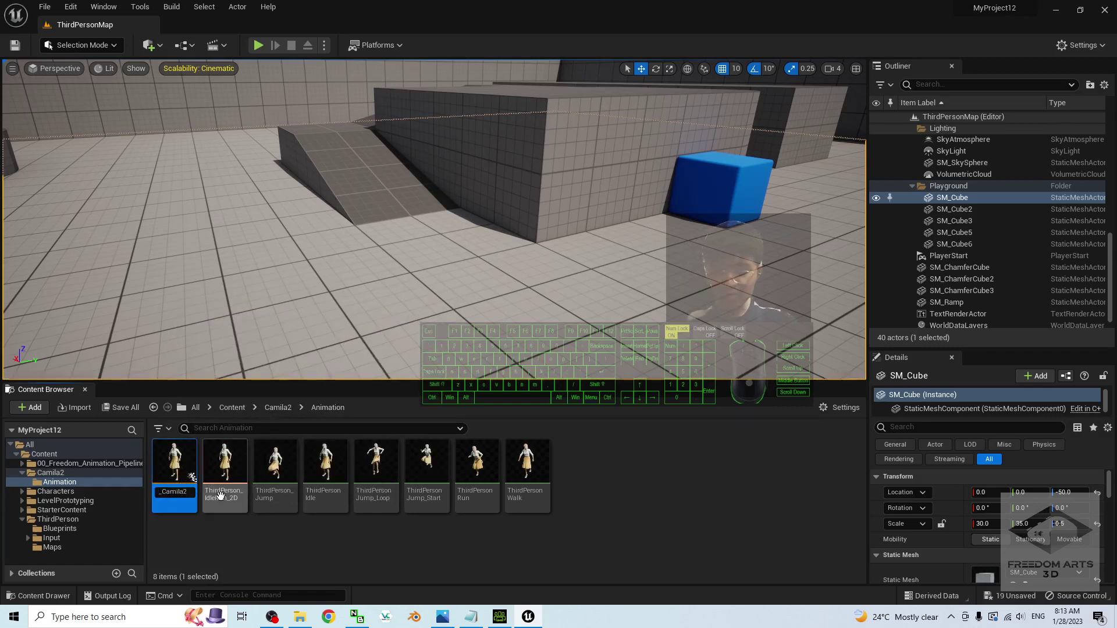
{"action": "left_click", "coordinate": [173, 460]}
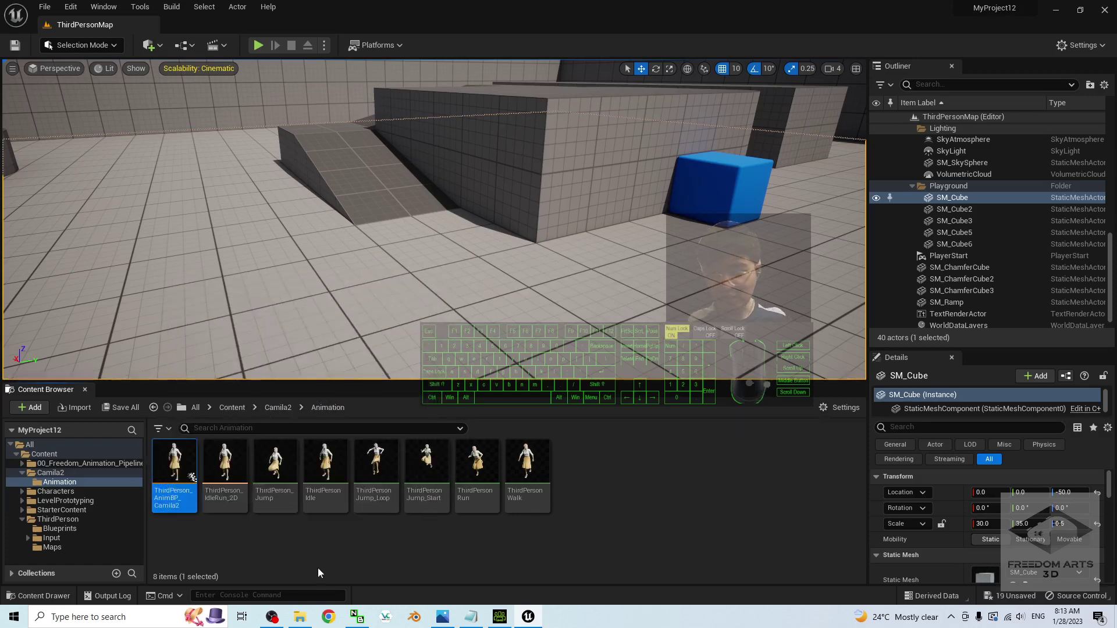
Open BP_ThirdPersonCharacter_Camila2 from the ThirdPerson/Blueprints folder and display its Mesh component in the blueprint viewport.
{"action": "left_click", "coordinate": [223, 407]}
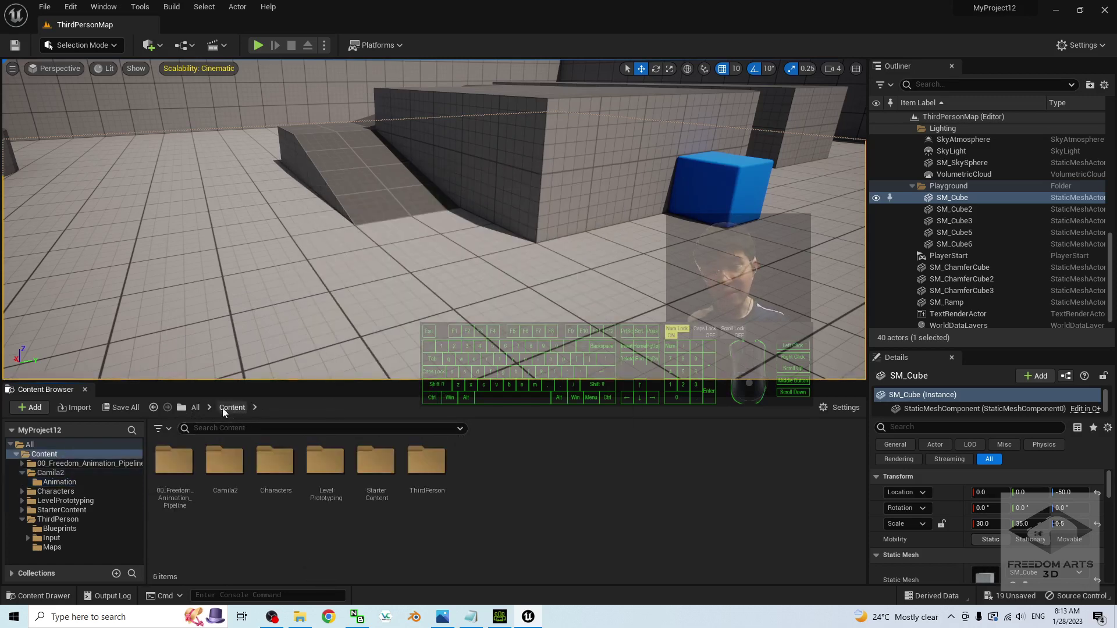
{"action": "double_click", "coordinate": [426, 460]}
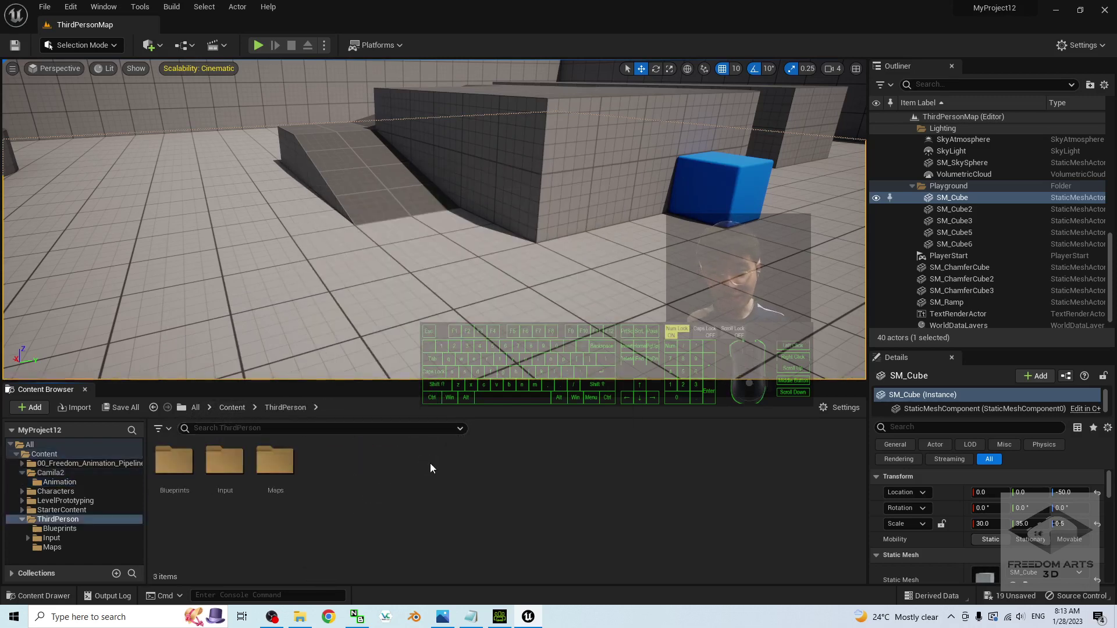
{"action": "double_click", "coordinate": [192, 461]}
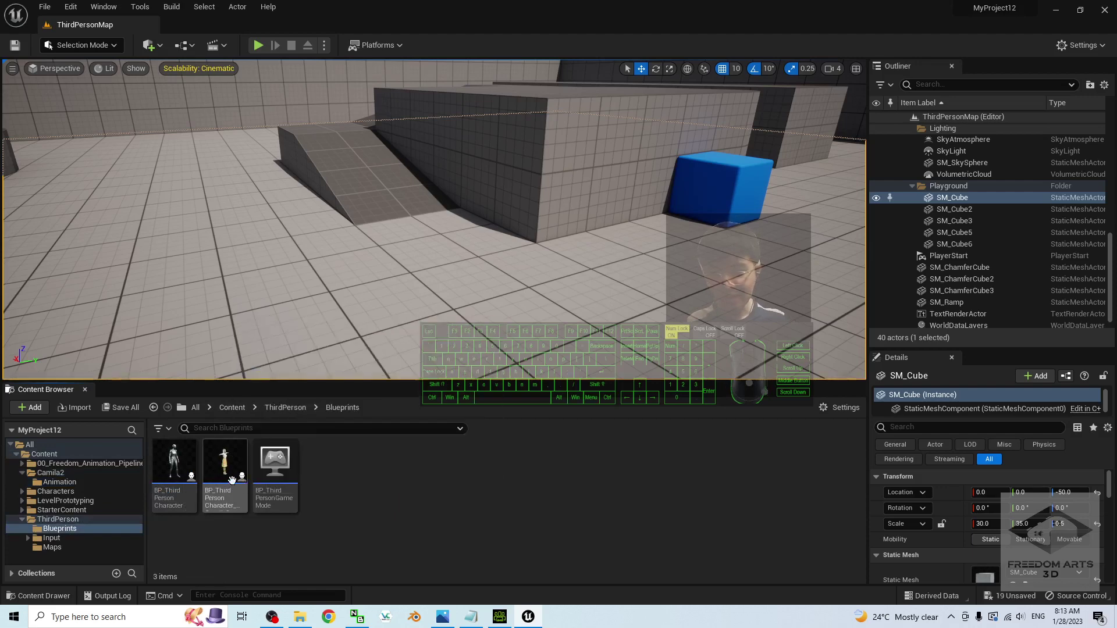
{"action": "left_click", "coordinate": [224, 459]}
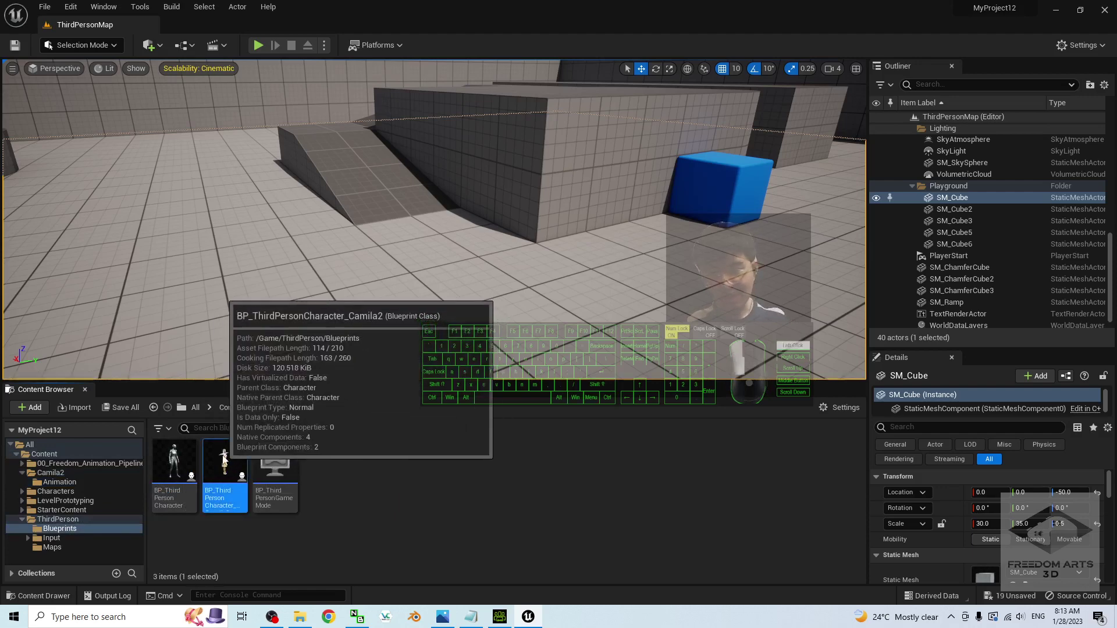
{"action": "double_click", "coordinate": [224, 458]}
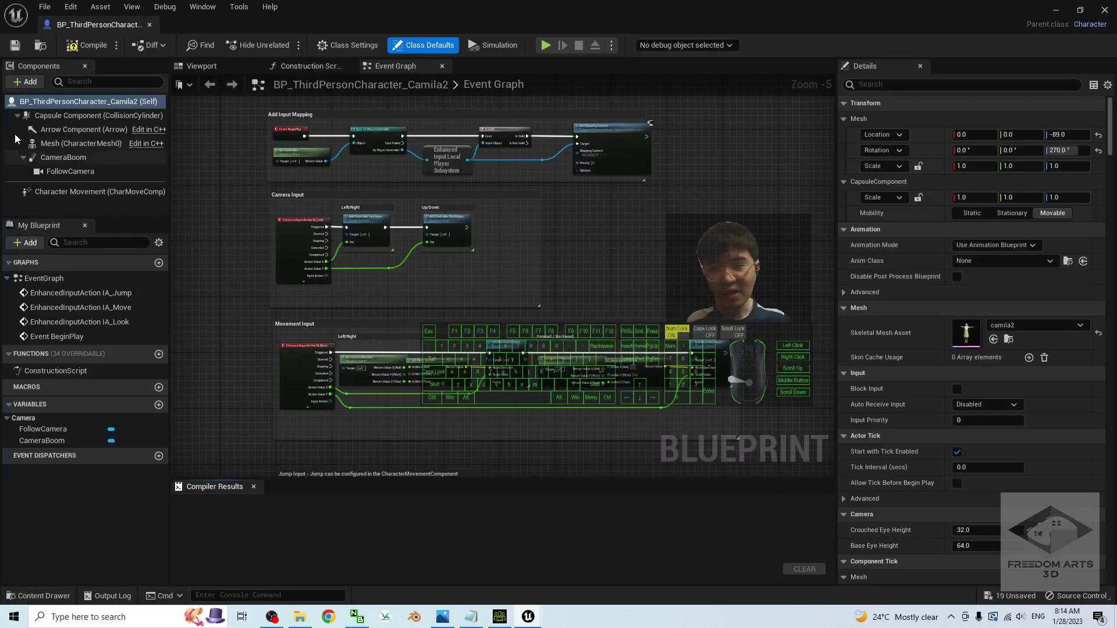
{"action": "left_click", "coordinate": [53, 146]}
{"action": "left_click", "coordinate": [203, 66]}
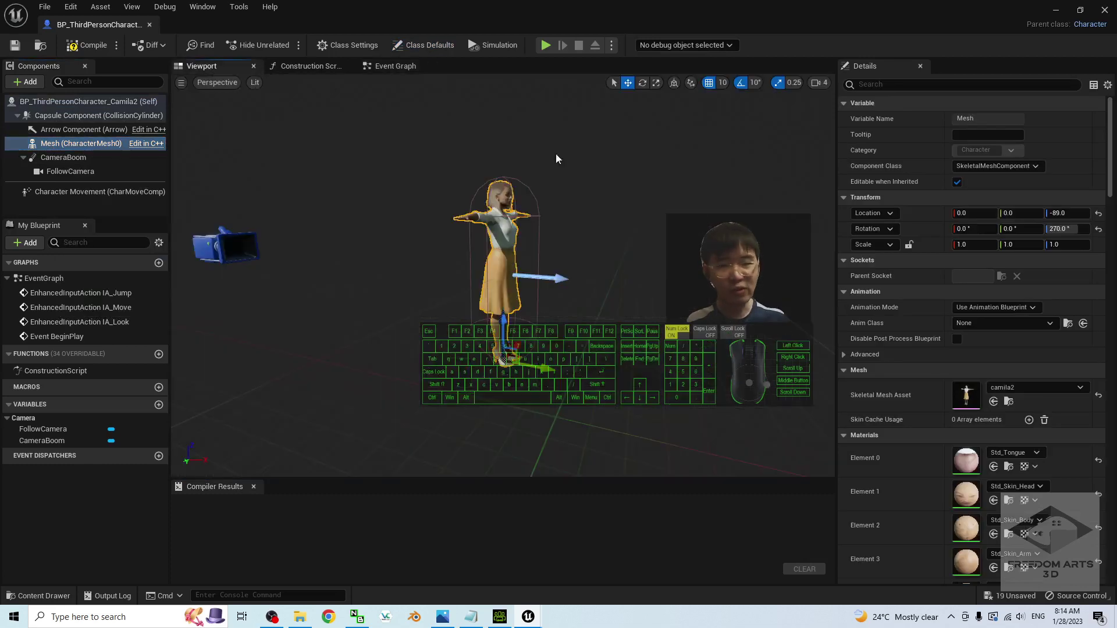
Set the Mesh component's Anim Class to ThirdPerson_AnimBP_Camila2, then compile, save and close the blueprint.
{"action": "scroll", "coordinate": [633, 197], "scroll_direction": "up", "scroll_amount": 2}
{"action": "left_click", "coordinate": [992, 325]}
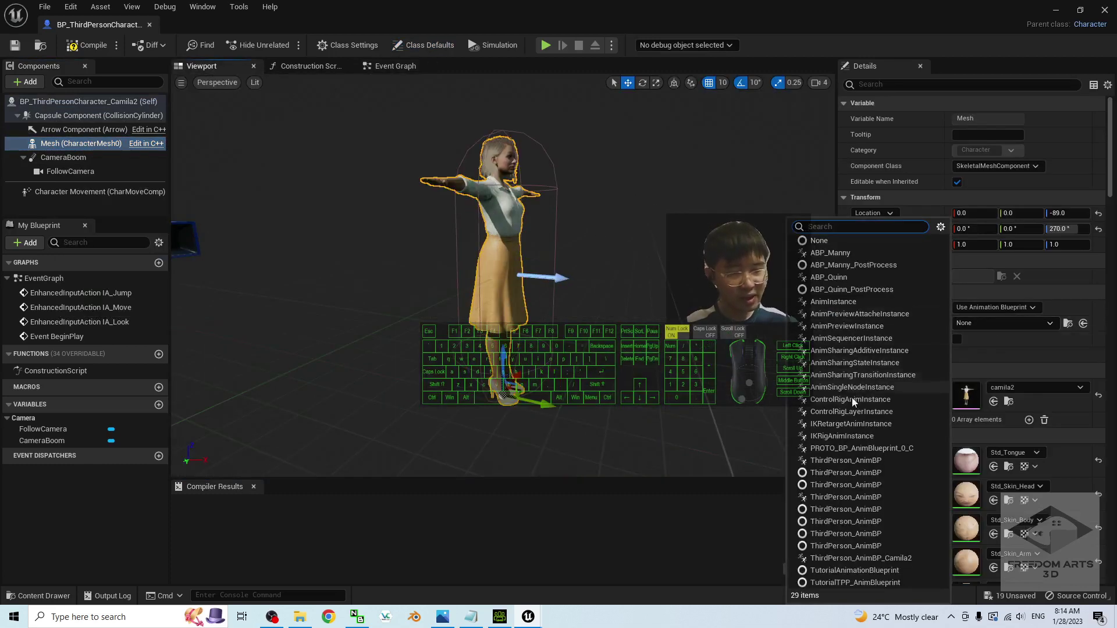
{"action": "left_click", "coordinate": [889, 559]}
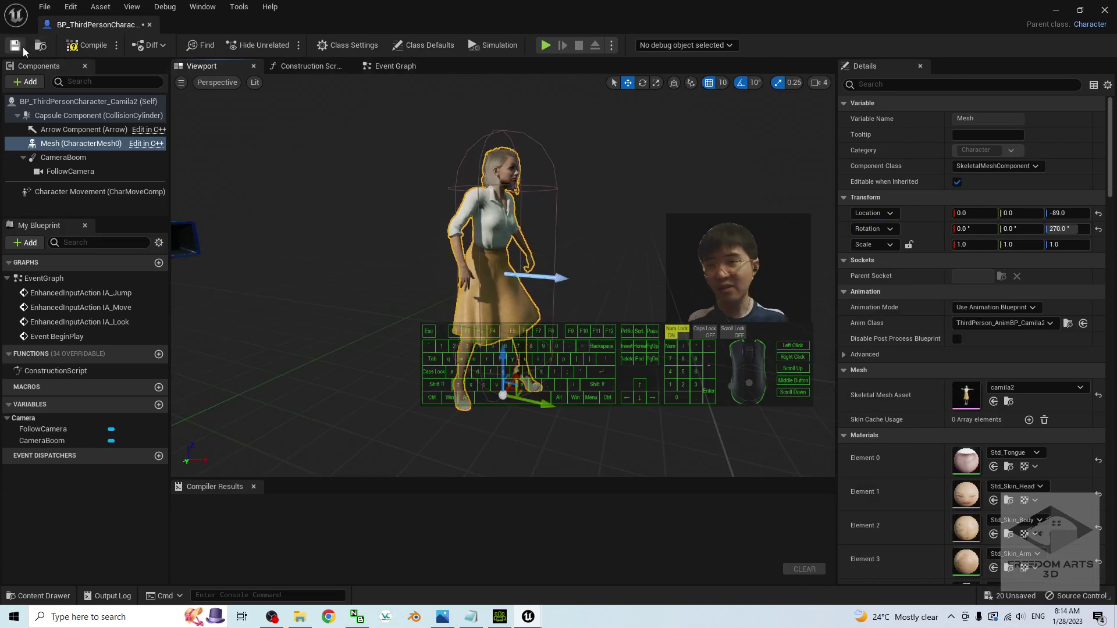
{"action": "left_click", "coordinate": [87, 46]}
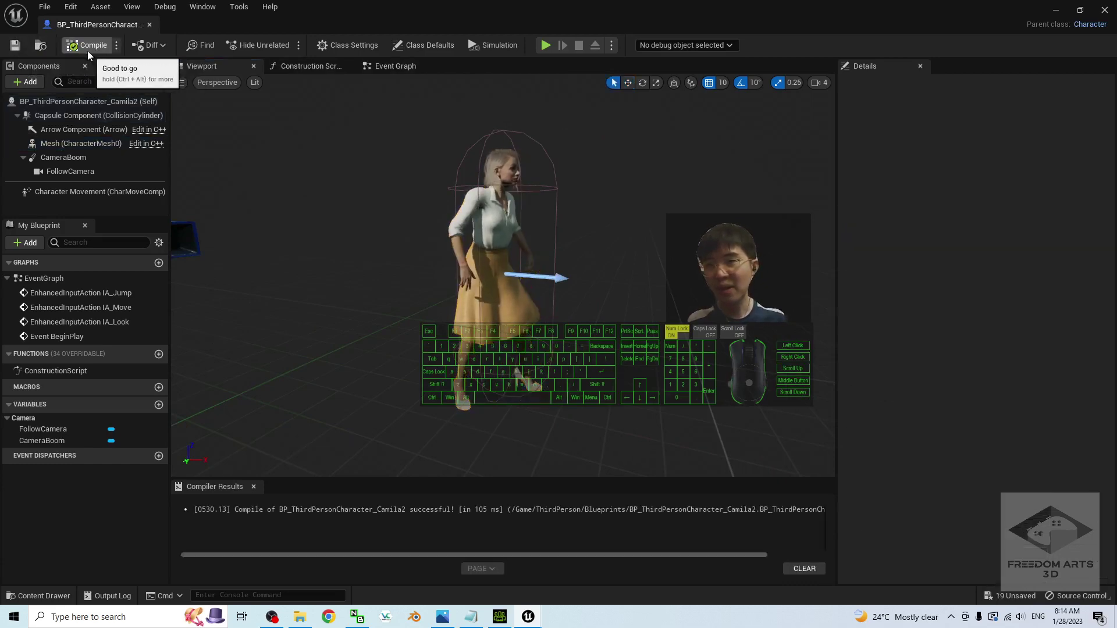
{"action": "left_click", "coordinate": [149, 24]}
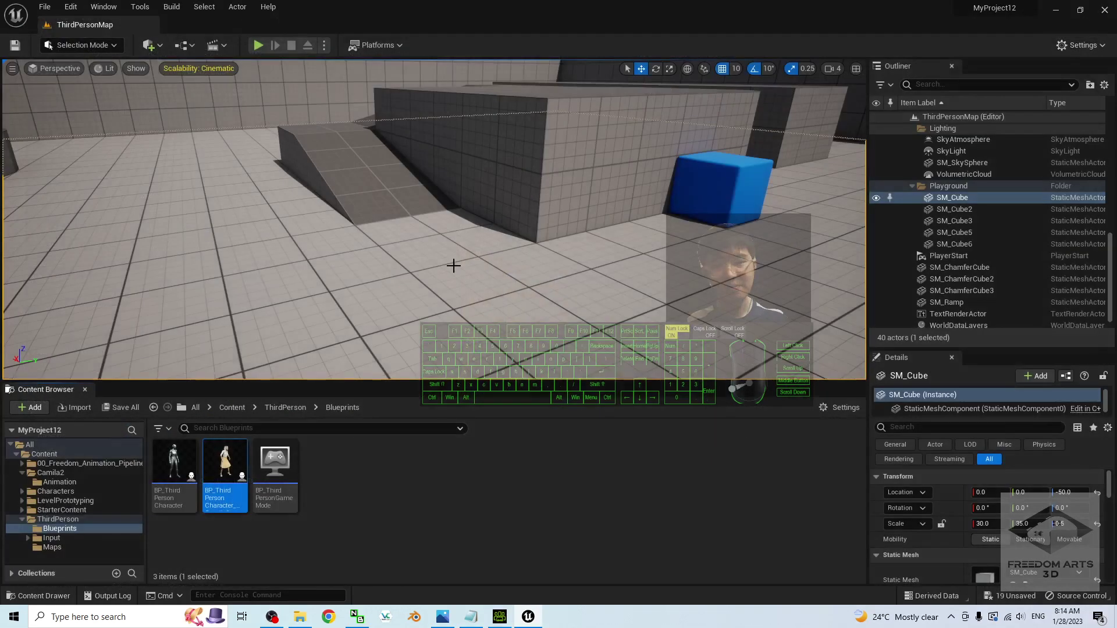
{"action": "left_click", "coordinate": [413, 495]}
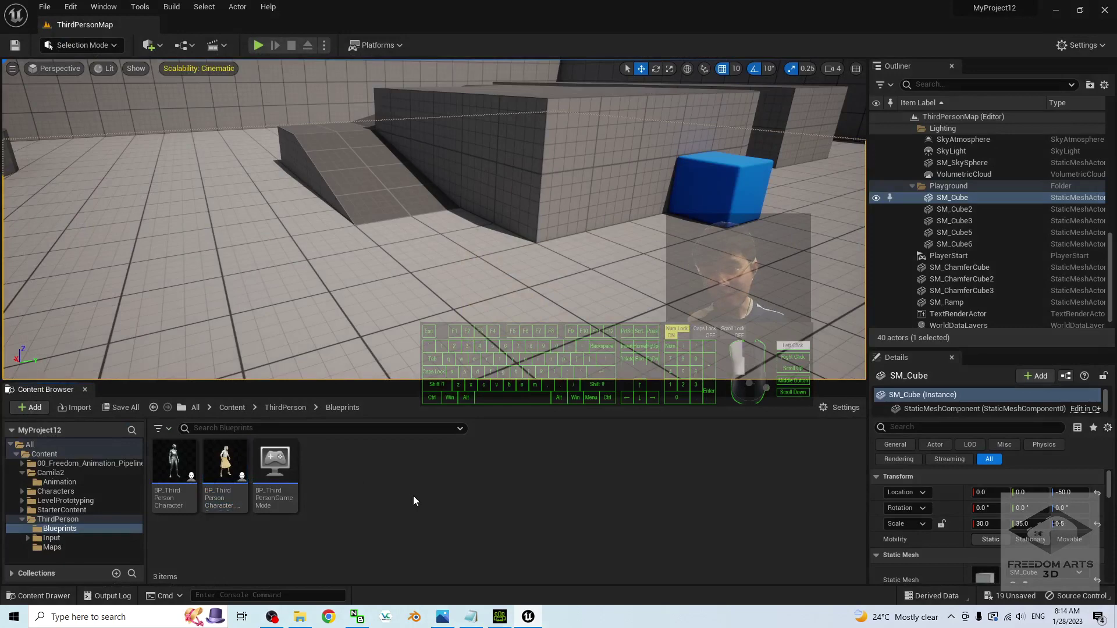
Play ThirdPersonMap to check which character spawns, running and jumping around, then stop the session.
{"action": "left_click", "coordinate": [258, 45]}
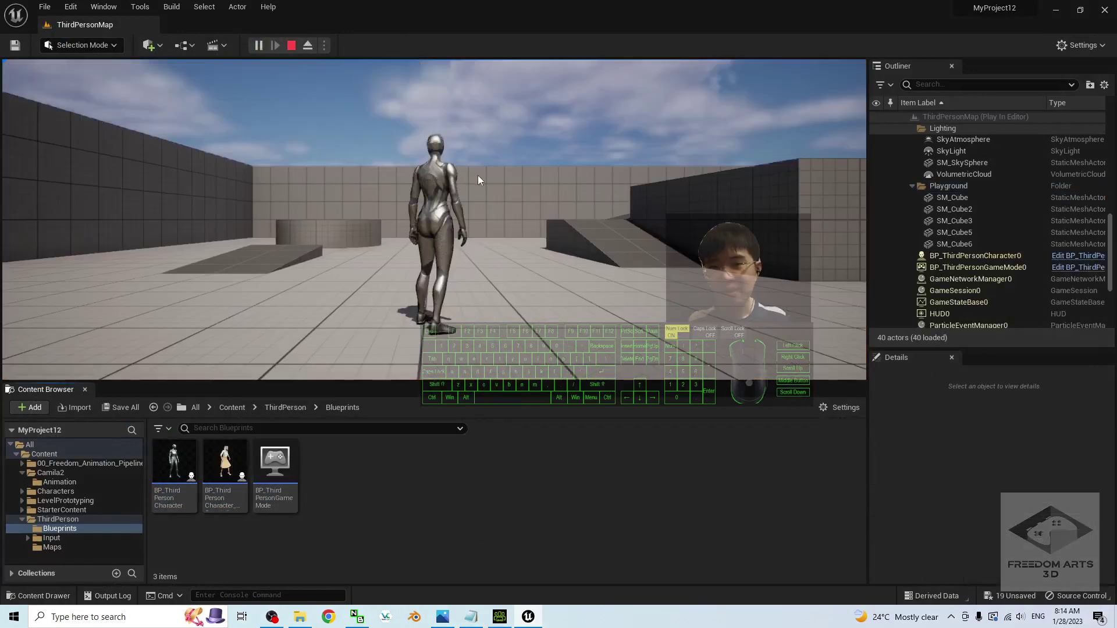
{"action": "left_click", "coordinate": [477, 176]}
{"action": "key", "text": "w"}
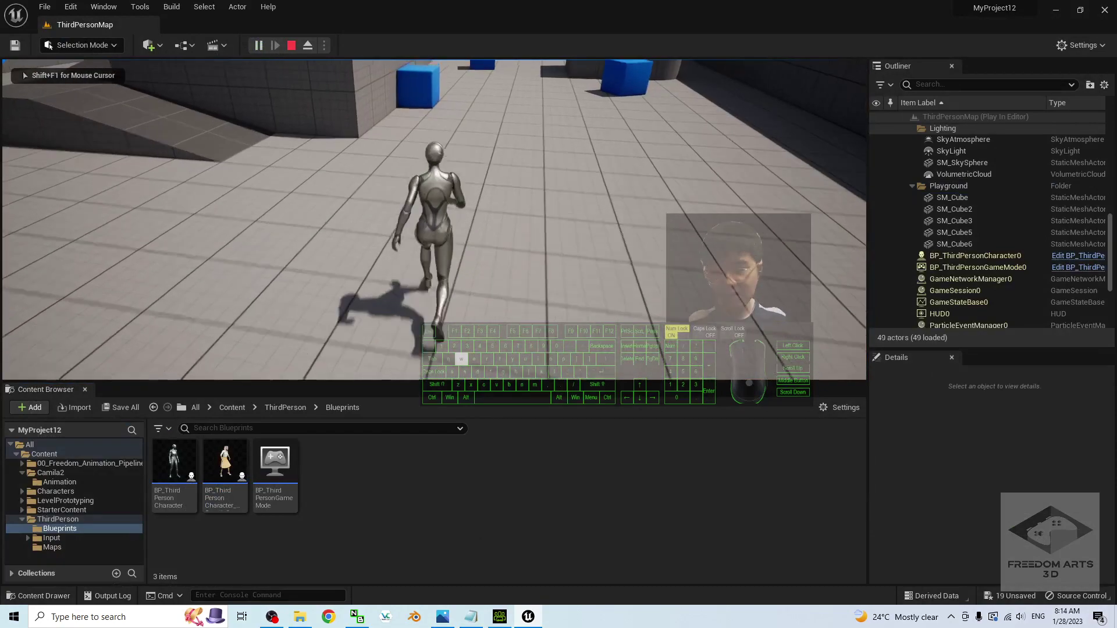
{"action": "key", "text": "space"}
{"action": "key", "text": "a"}
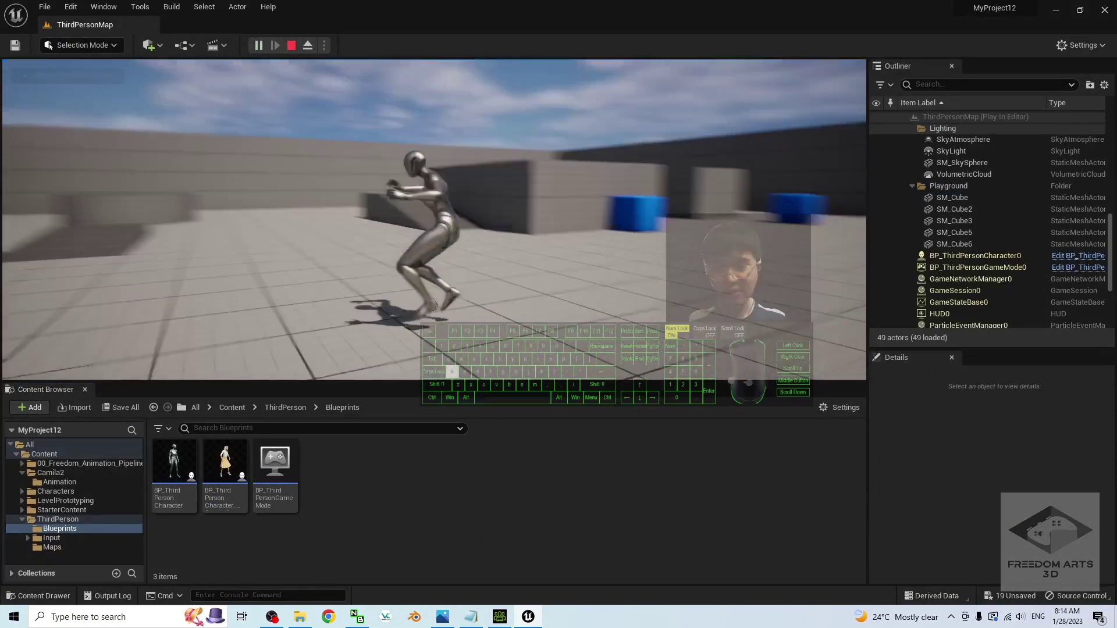
{"action": "key", "text": "Escape"}
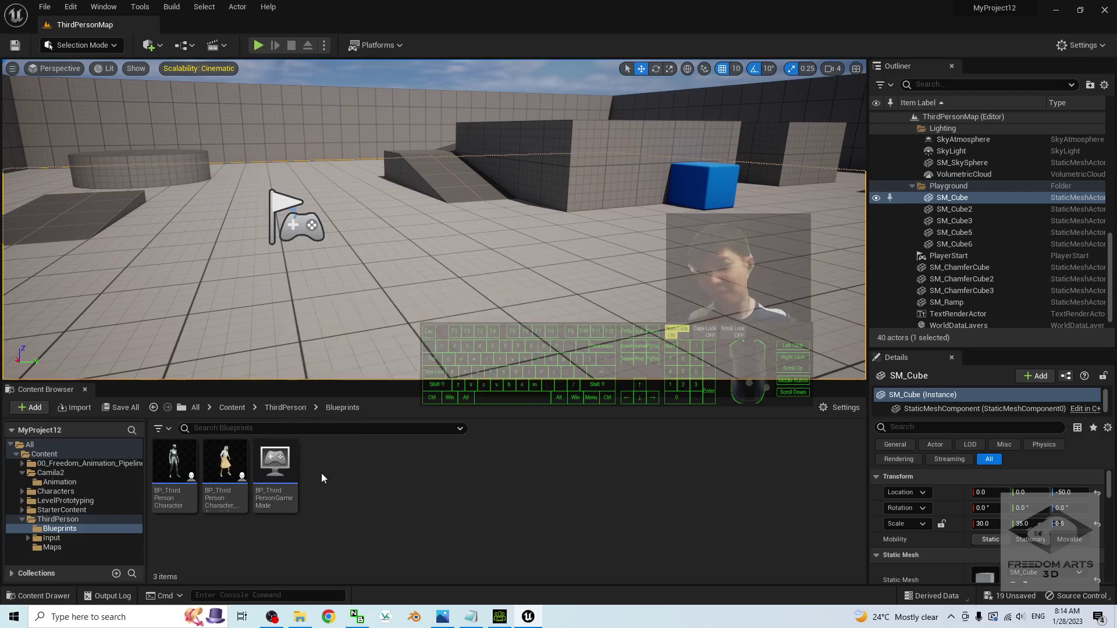
Set the Default Pawn Class in BP_ThirdPersonGameMode to BP_ThirdPersonCharacter_Camila2, then compile, save and close the blueprint.
{"action": "double_click", "coordinate": [278, 463]}
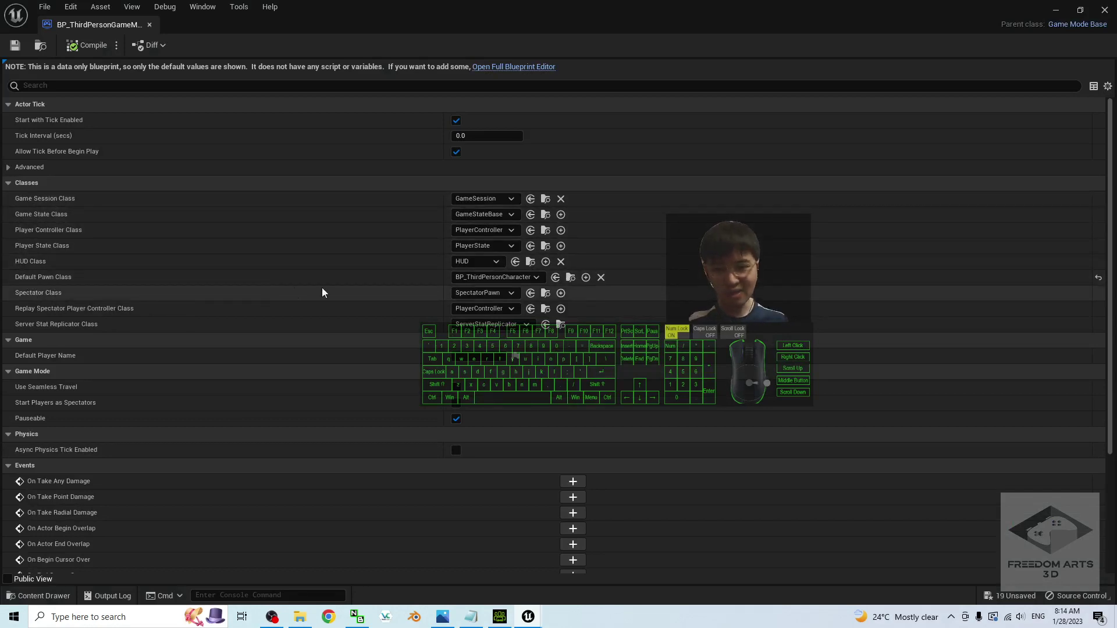
{"action": "left_click", "coordinate": [536, 277]}
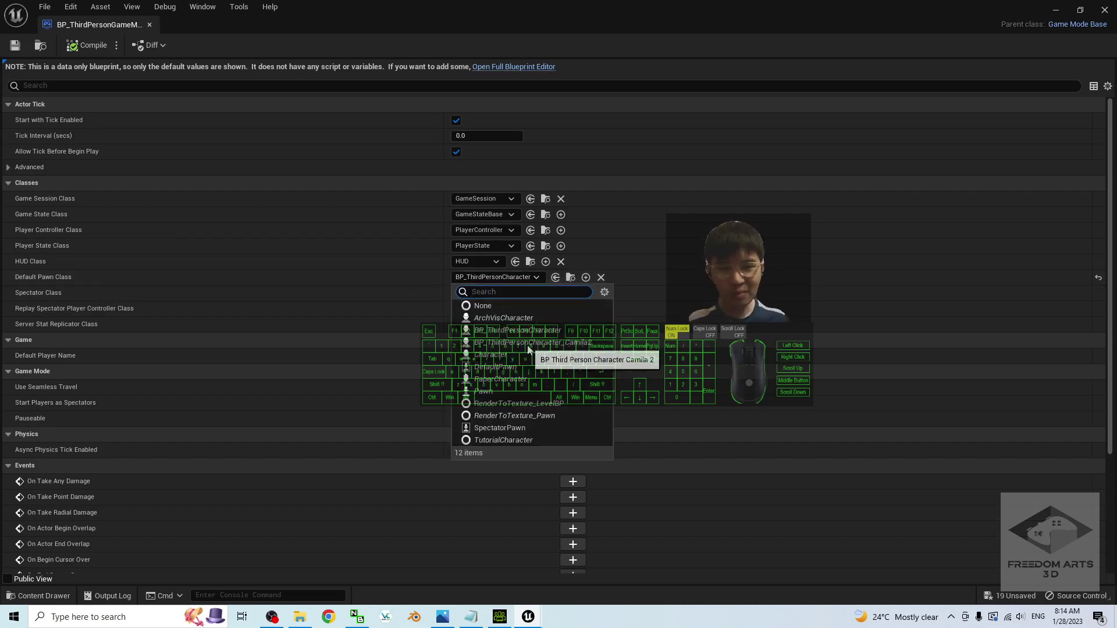
{"action": "left_click", "coordinate": [558, 345]}
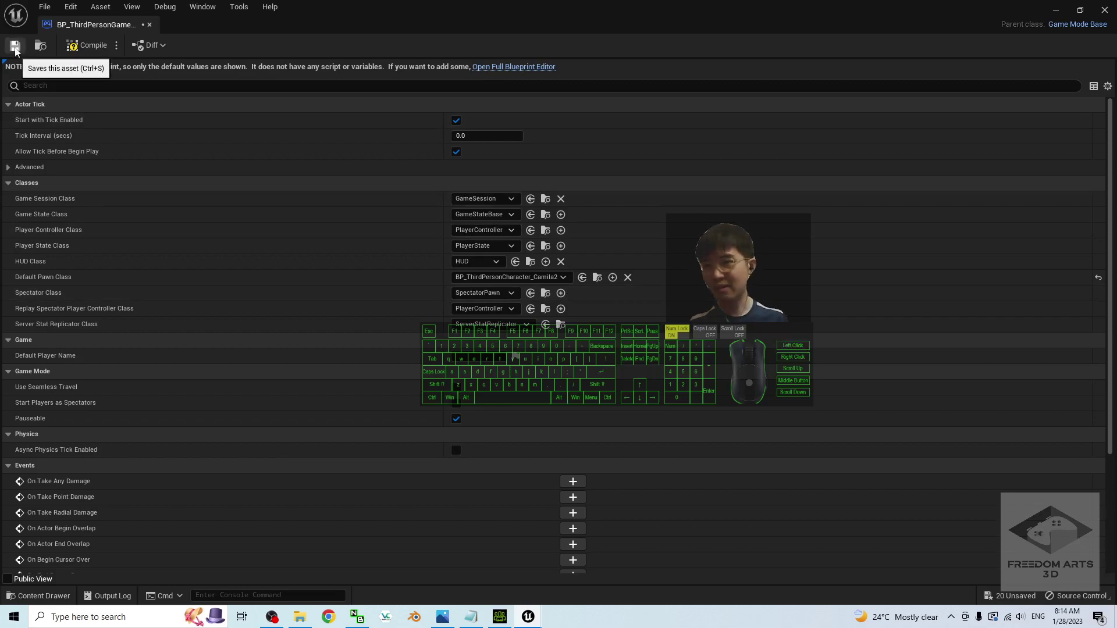
{"action": "left_click", "coordinate": [71, 47]}
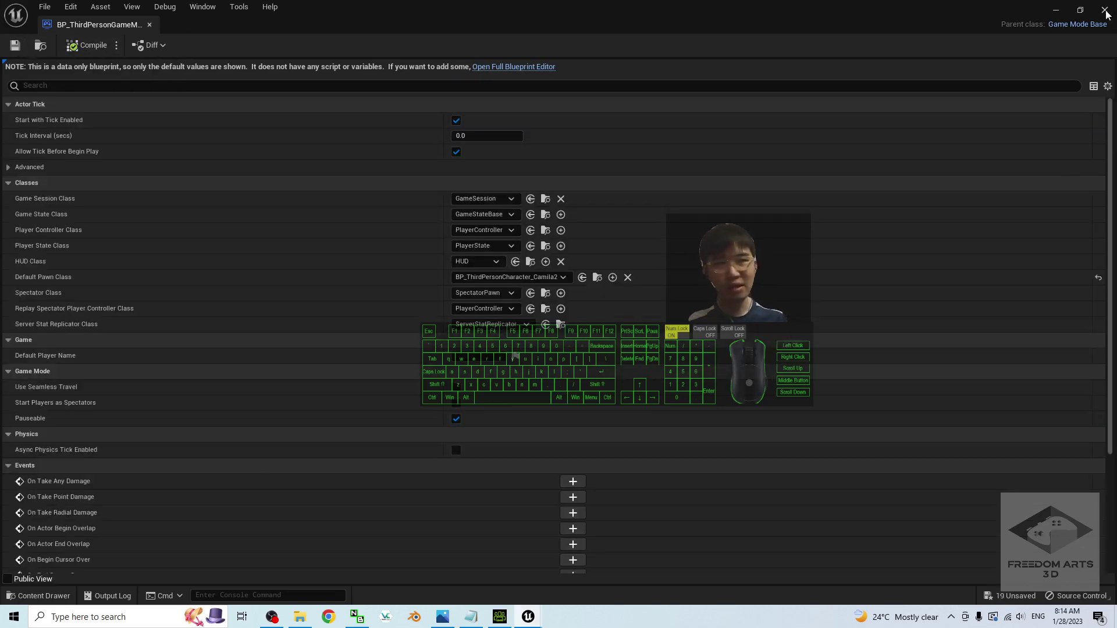
{"action": "left_click", "coordinate": [1105, 11]}
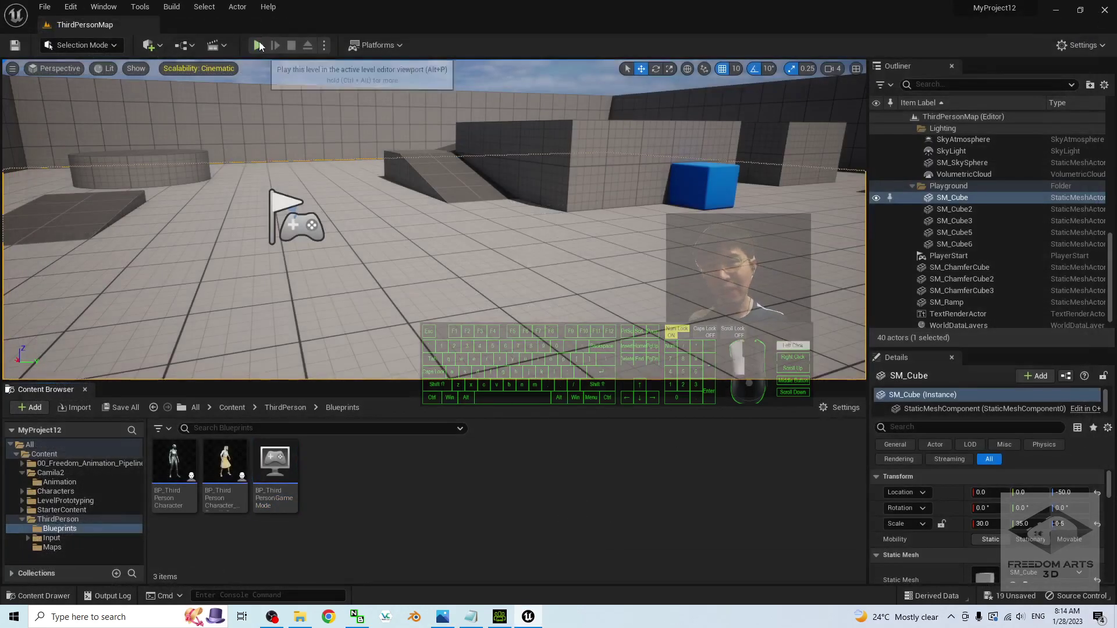
Play-test the Camila2 character by running and jumping over the level's ramps and platforms, then stop the session.
{"action": "left_click", "coordinate": [257, 44]}
{"action": "key", "text": "w"}
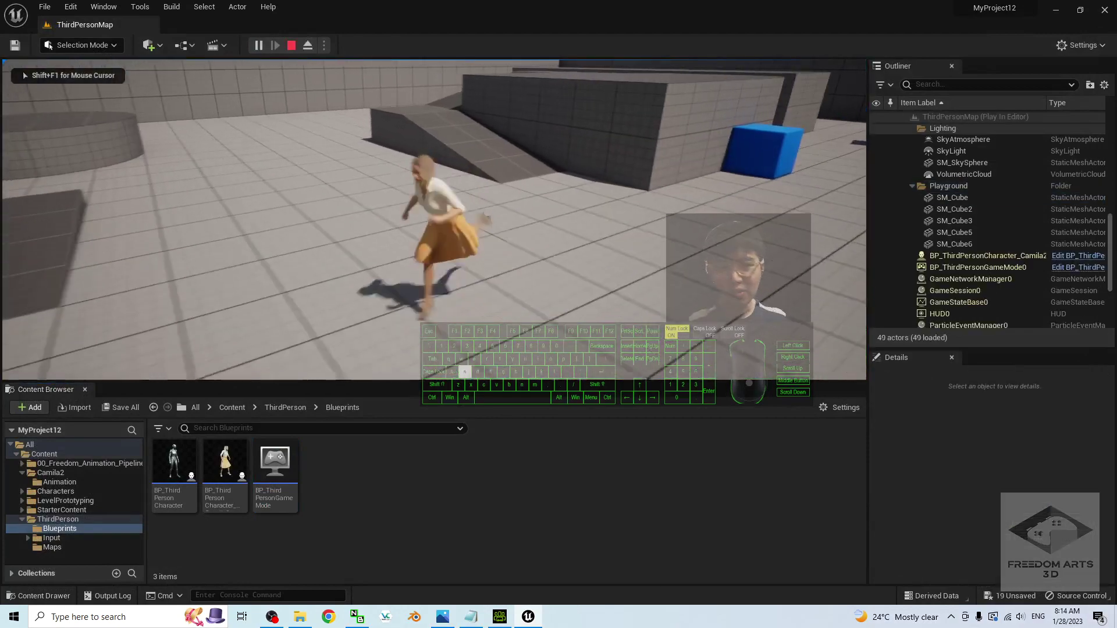
{"action": "key", "text": "space"}
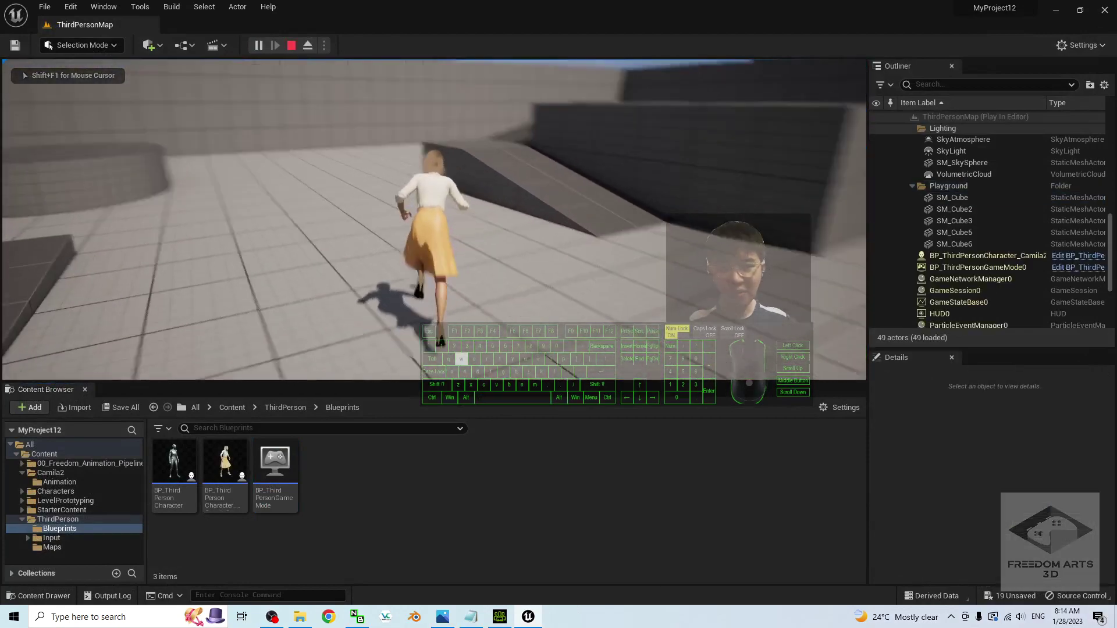
{"action": "key", "text": "space"}
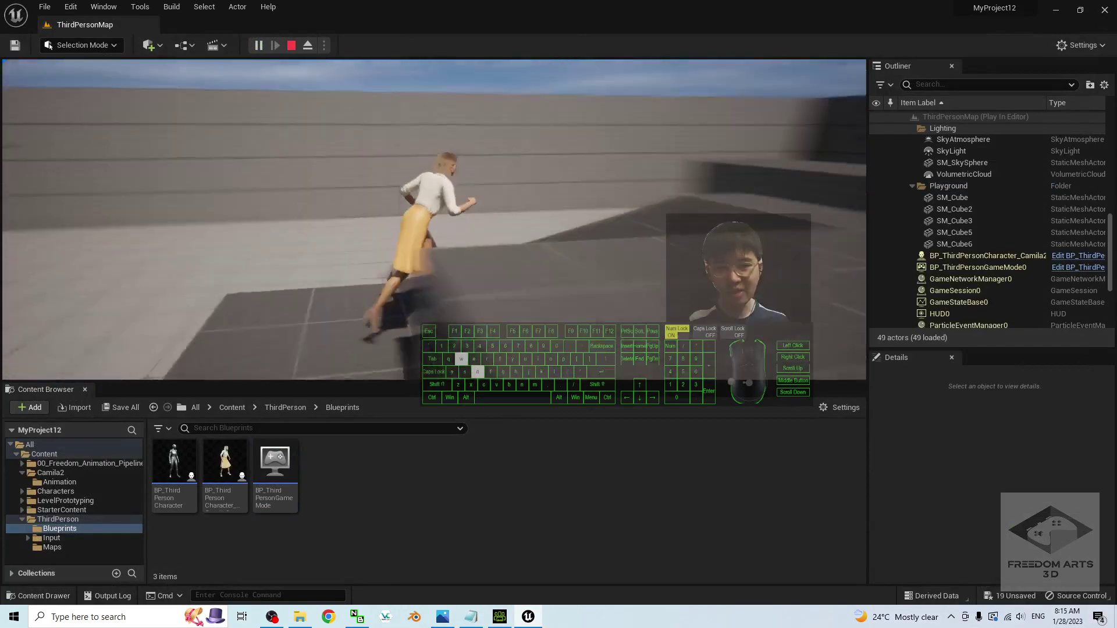
{"action": "key", "text": "space"}
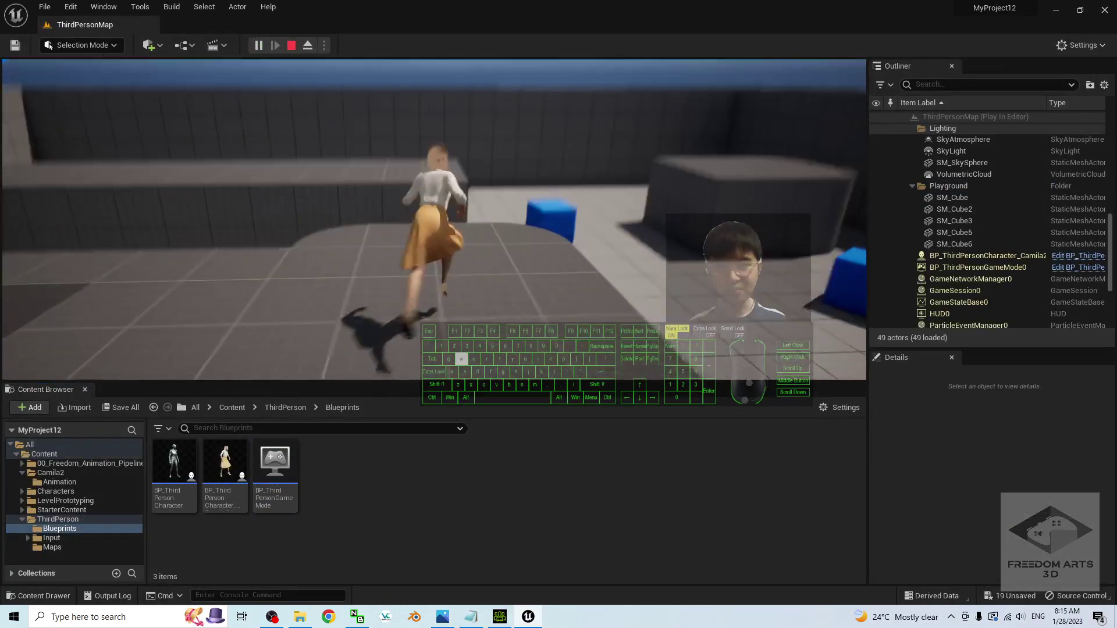
{"action": "key", "text": "d"}
{"action": "key", "text": "w"}
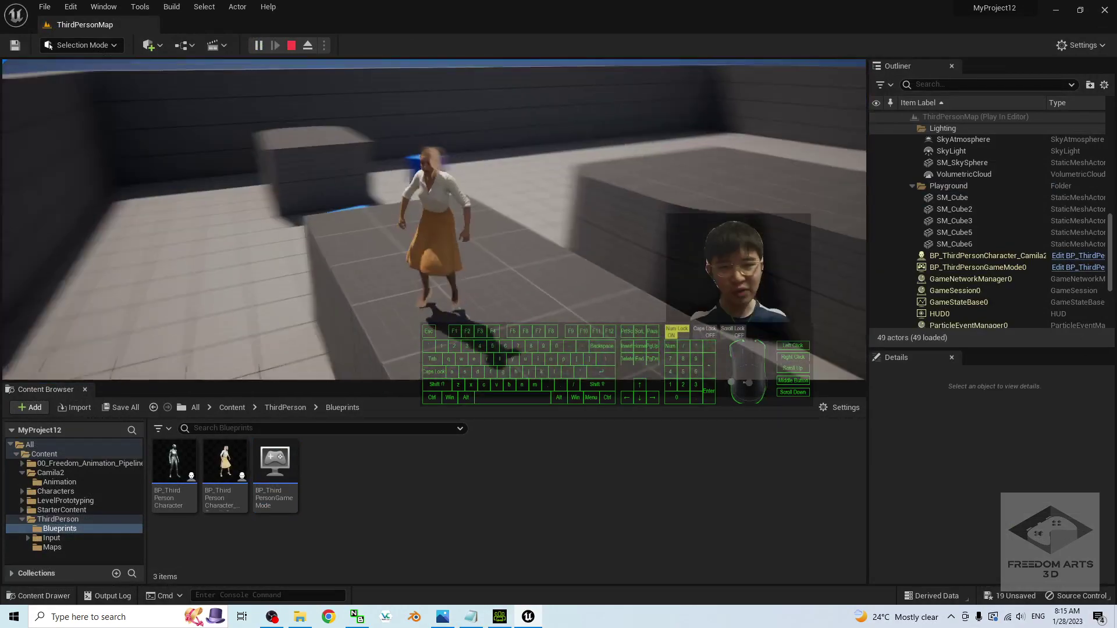
{"action": "key", "text": "space"}
{"action": "key", "text": "a"}
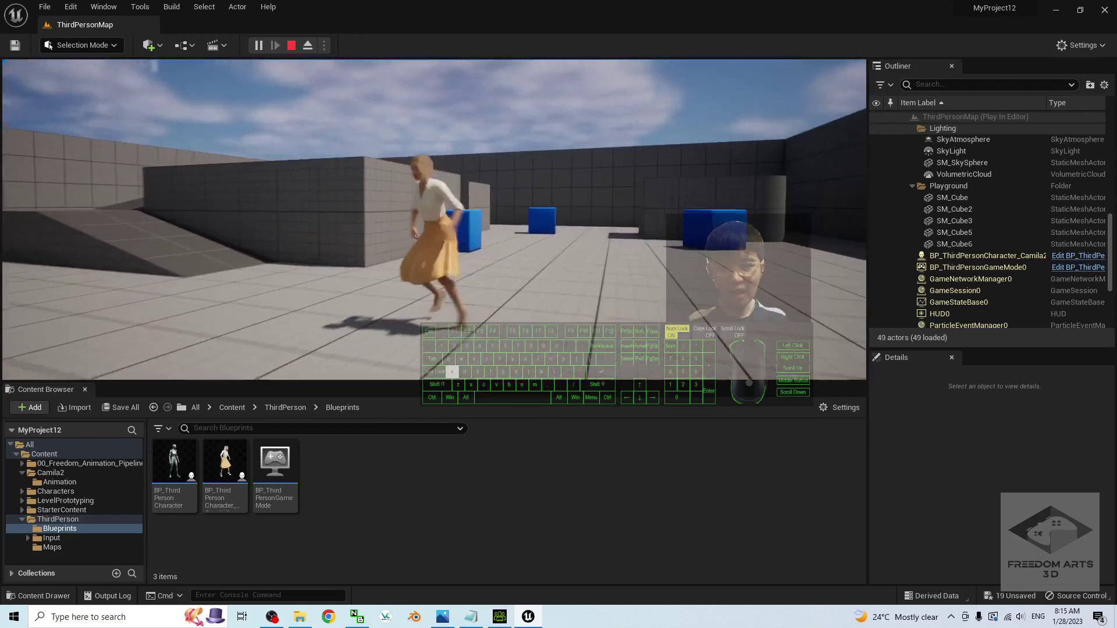
{"action": "key", "text": "w"}
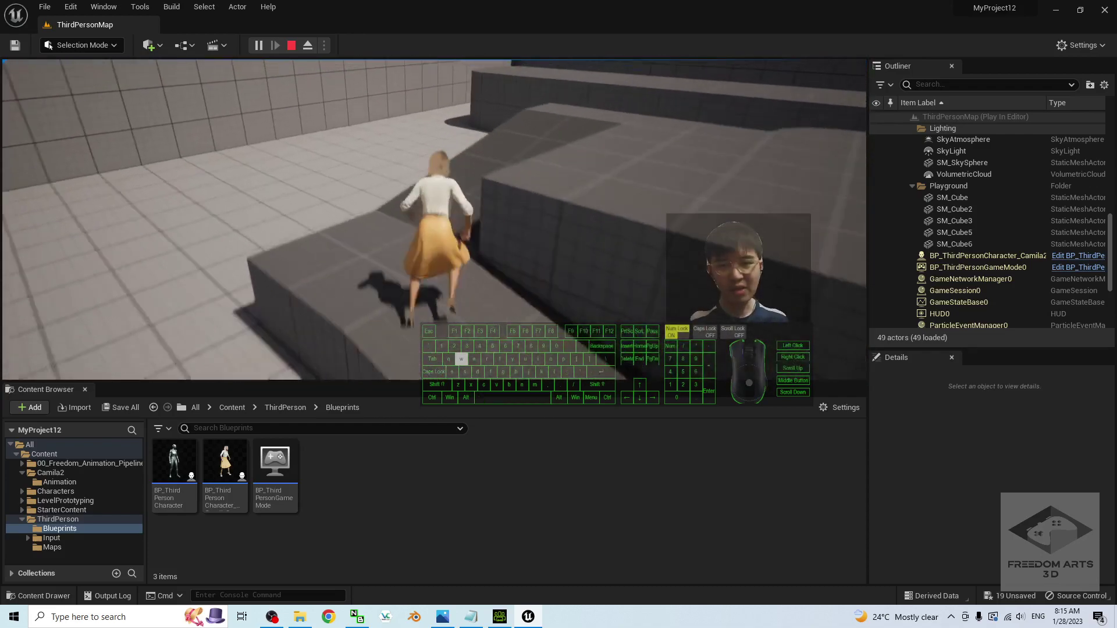
{"action": "key", "text": "s"}
{"action": "key", "text": "d"}
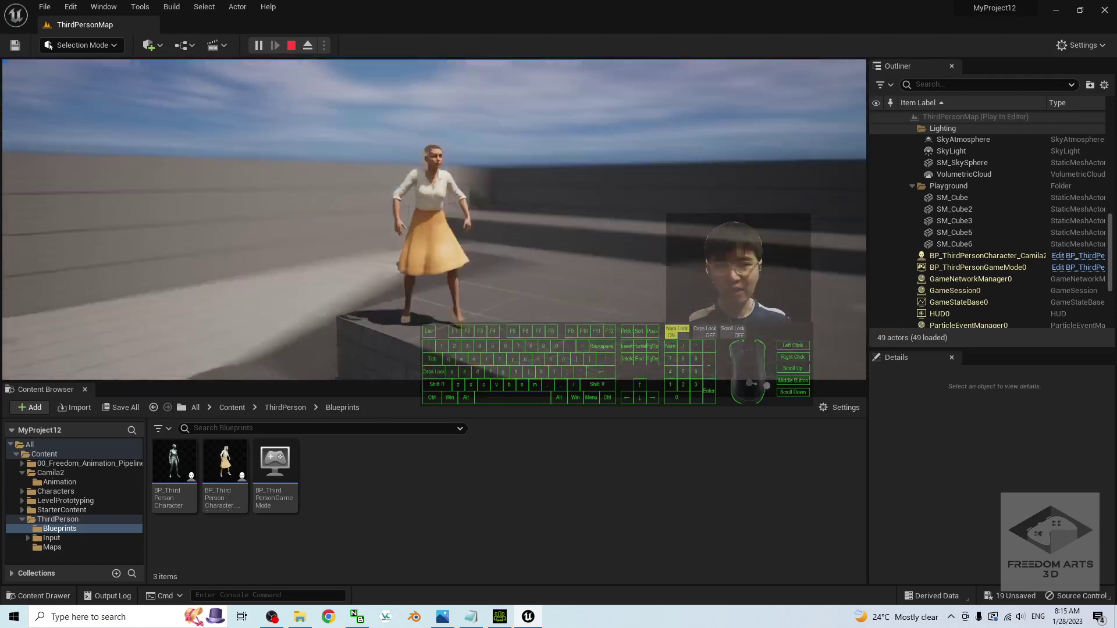
{"action": "key", "text": "Escape"}
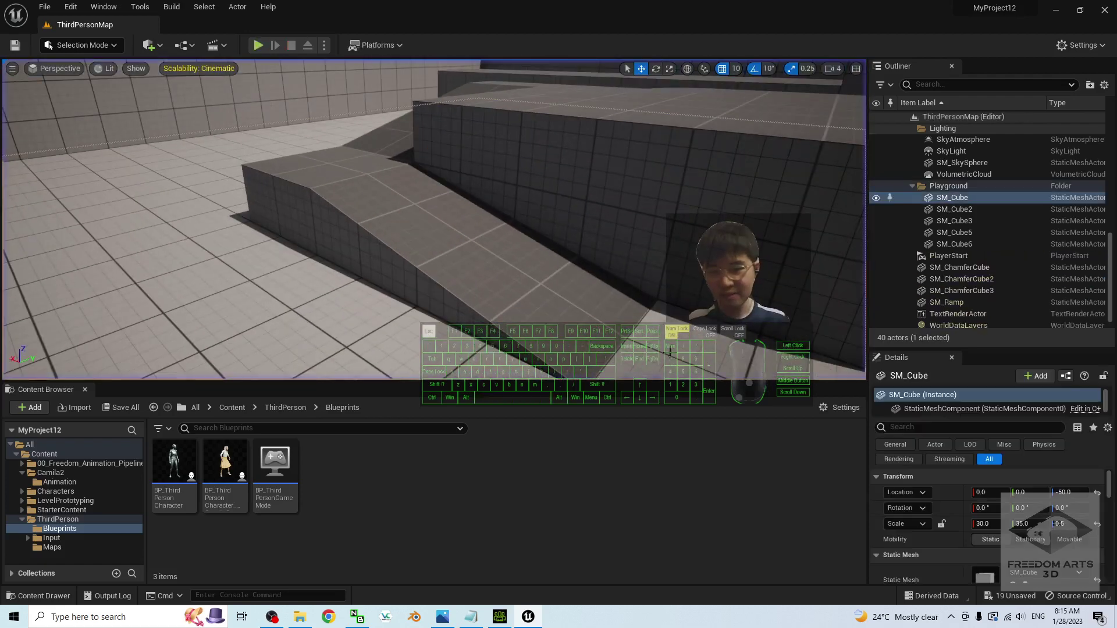
Save all modified project files, then briefly view cover.jpg in the image viewer and minimize it.
{"action": "left_click", "coordinate": [42, 8]}
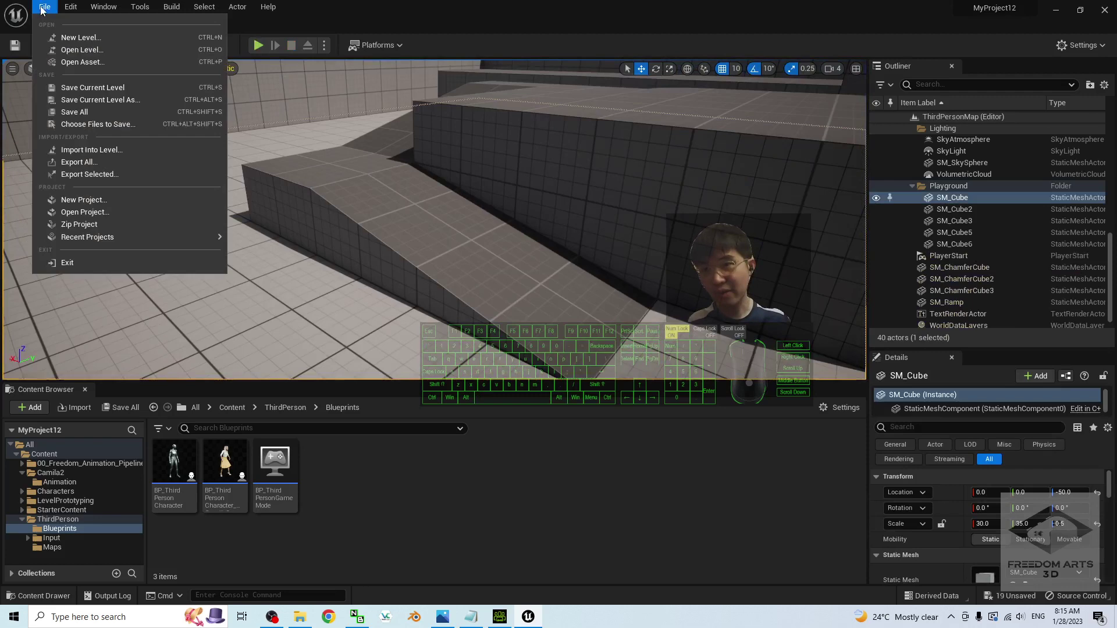
{"action": "left_click", "coordinate": [100, 112]}
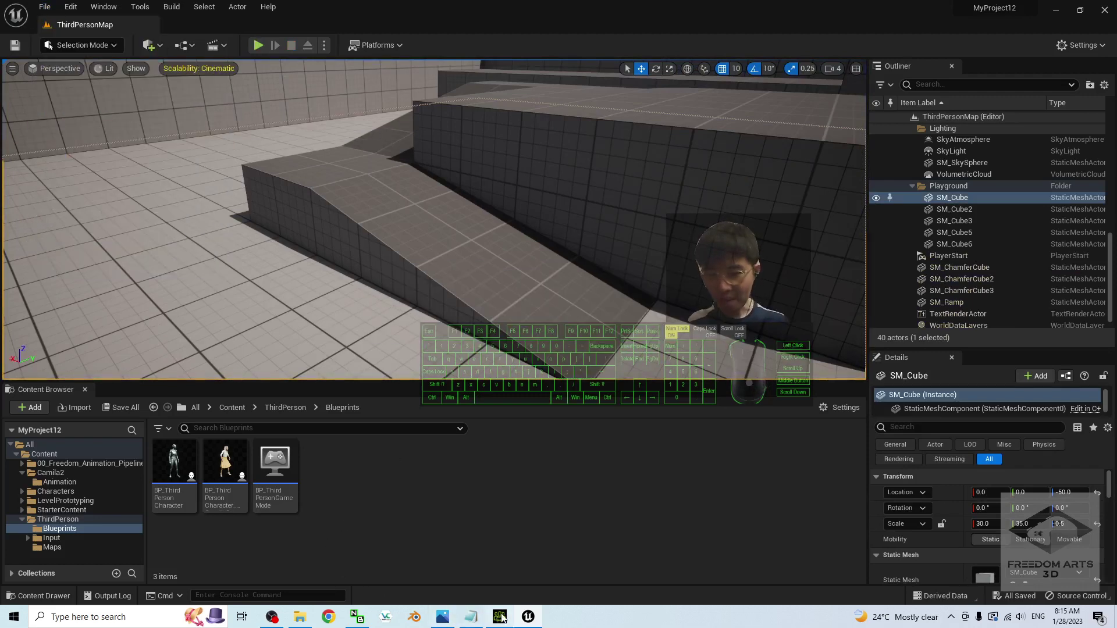
{"action": "left_click", "coordinate": [443, 618]}
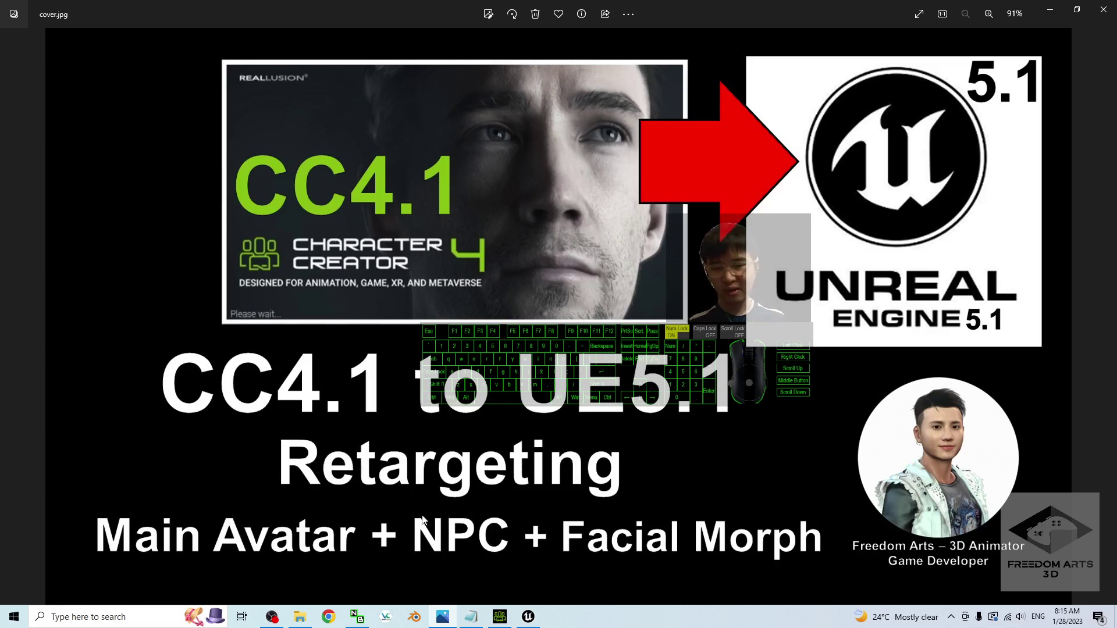
{"action": "left_click", "coordinate": [1045, 10]}
Place BP_ThirdPersonCharacter_Camila2 in the level as an NPC at about X 1850, Y 1330, Z 90, and play-test the level.
{"action": "left_click_drag", "start_coordinate": [227, 463], "coordinate": [156, 274]}
{"action": "left_click", "coordinate": [258, 45]}
{"action": "key", "text": "w"}
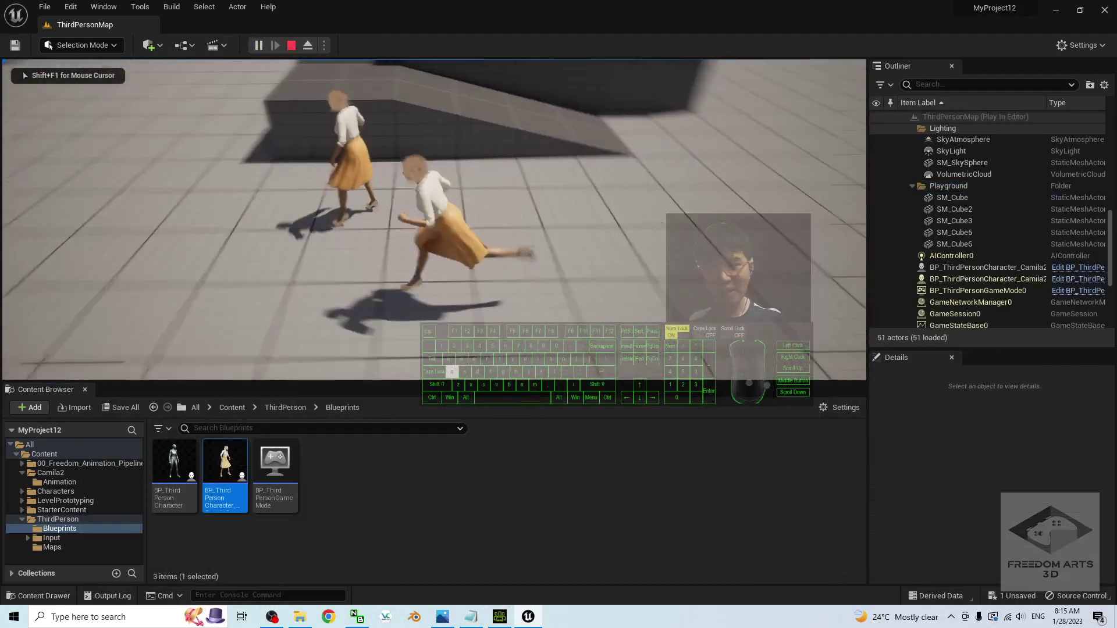
{"action": "key", "text": "Escape"}
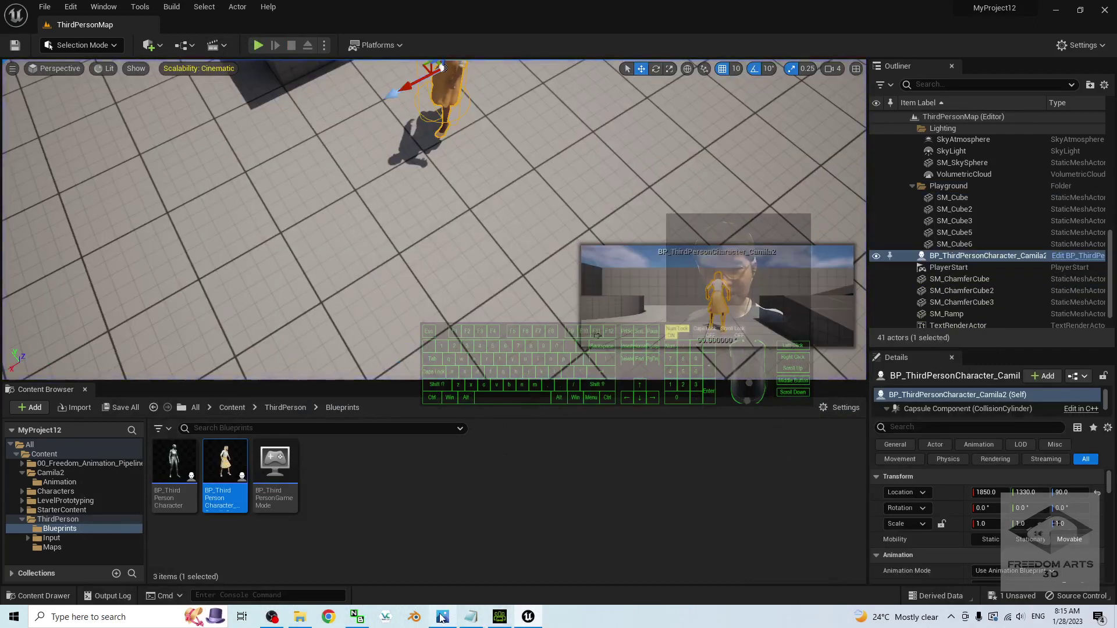
Switch to the image viewer to show cover.jpg again.
{"action": "left_click", "coordinate": [442, 616]}
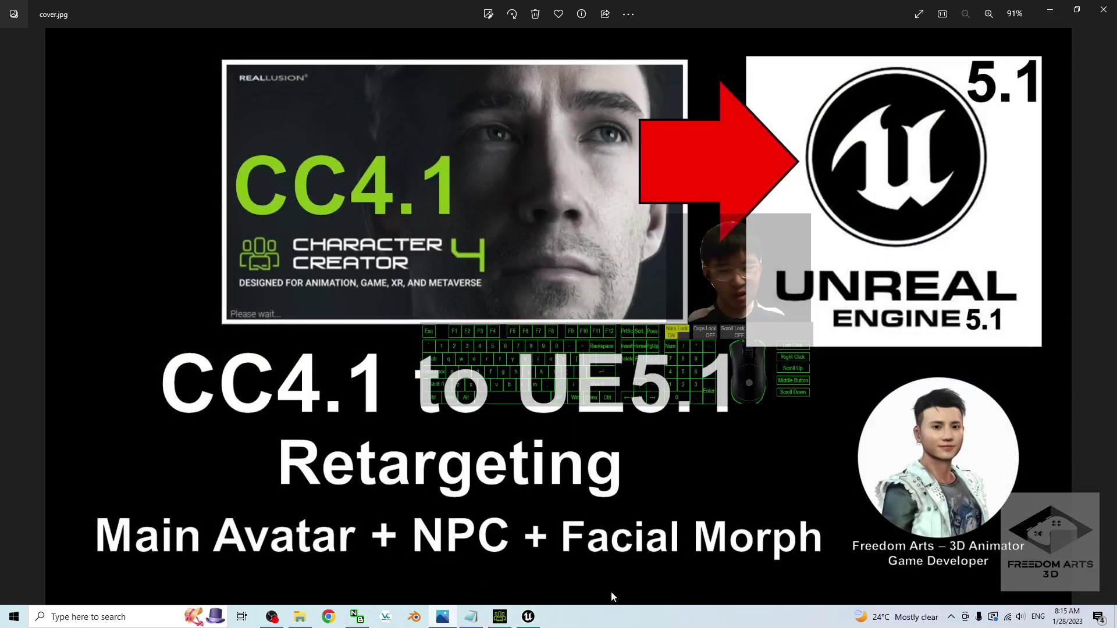
Switch to Unreal Editor, inspect the morph targets of the camila2 skeletal mesh and close it, then briefly show cover.jpg in the image viewer.
{"action": "key", "text": "alt+Tab"}
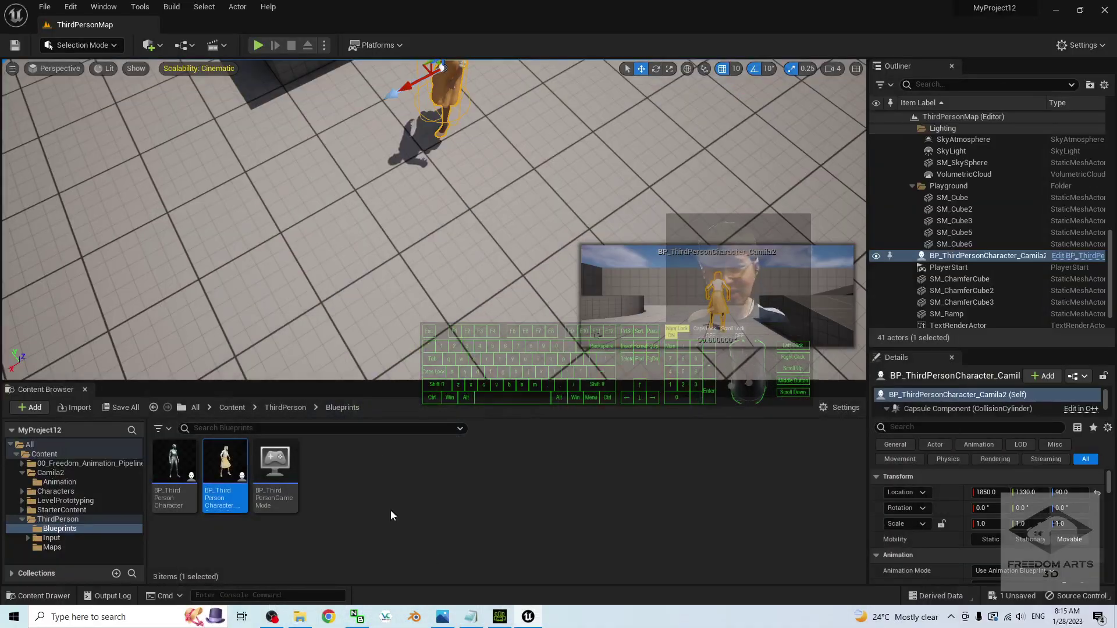
{"action": "left_click", "coordinate": [242, 409]}
{"action": "double_click", "coordinate": [226, 466]}
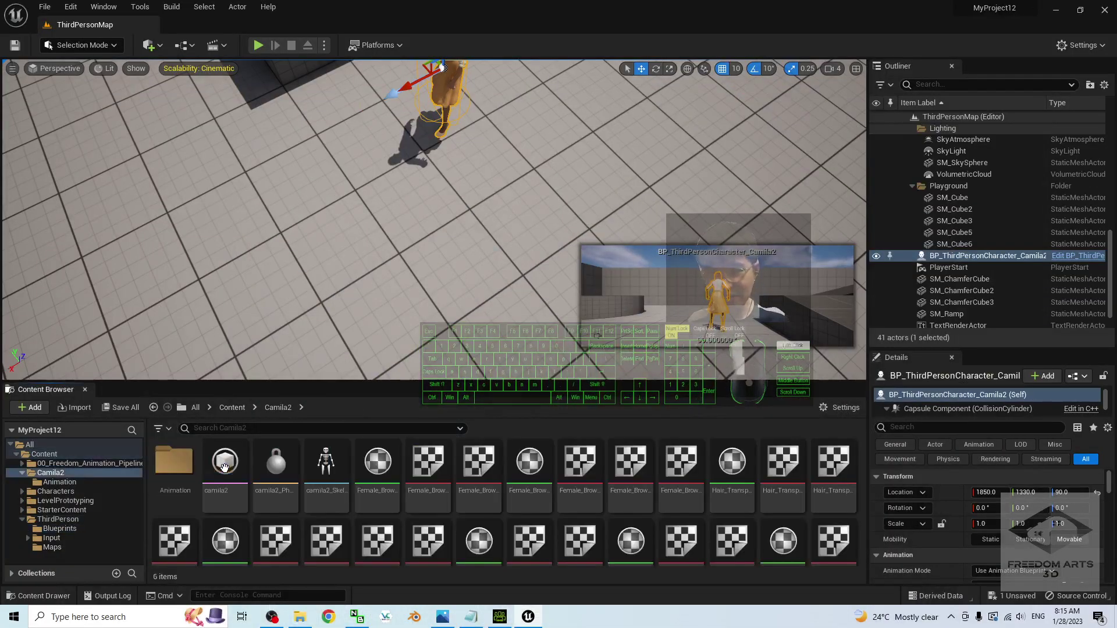
{"action": "double_click", "coordinate": [220, 466]}
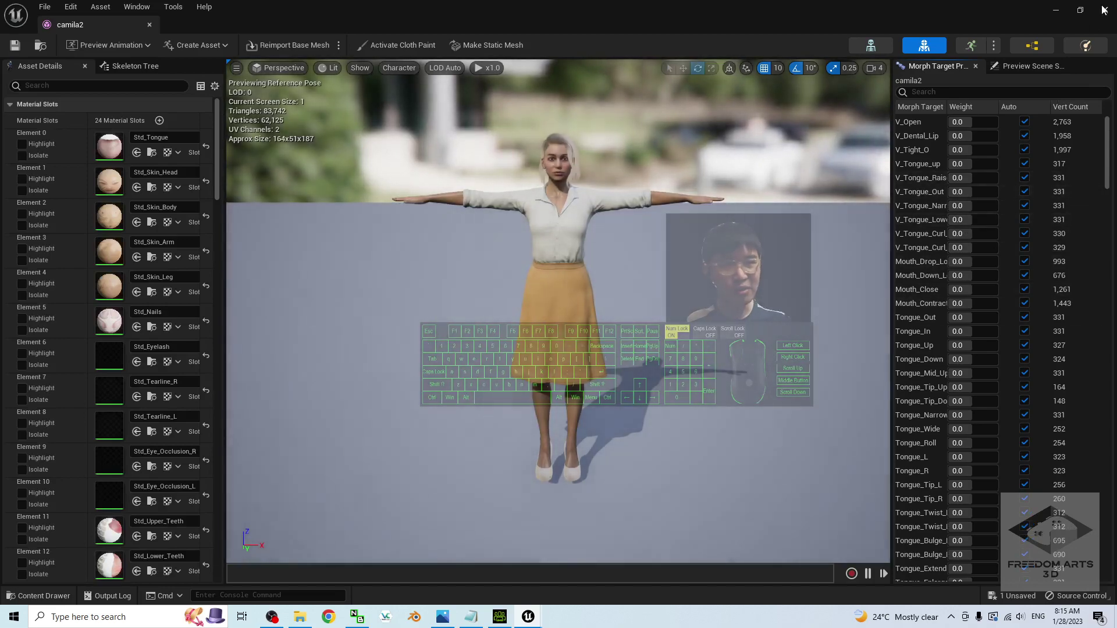
{"action": "left_click", "coordinate": [1104, 10]}
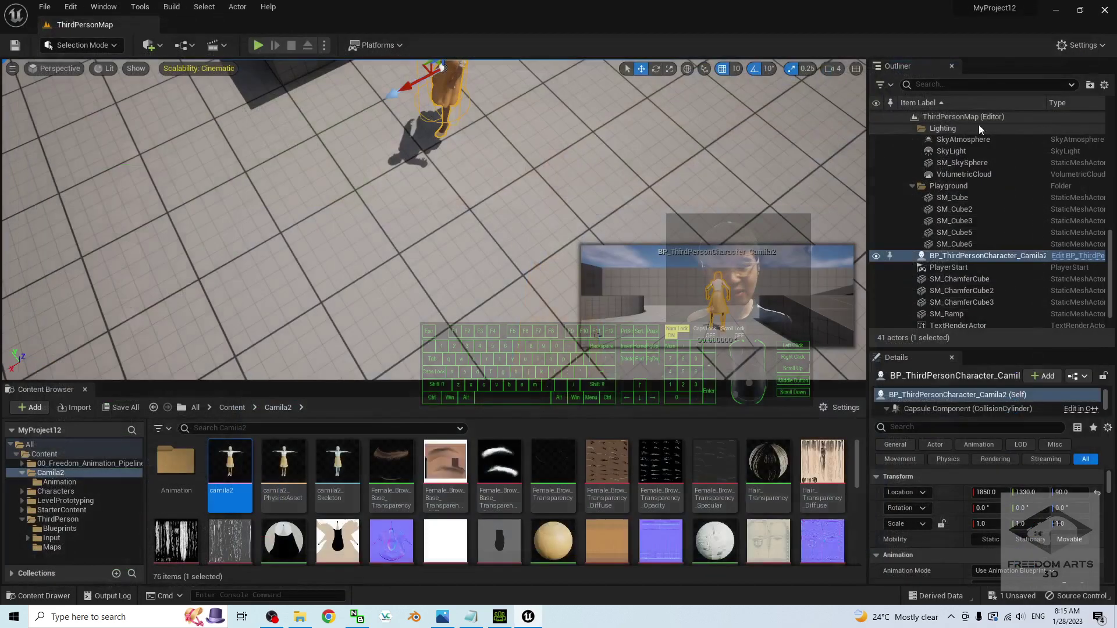
{"action": "left_click", "coordinate": [443, 617]}
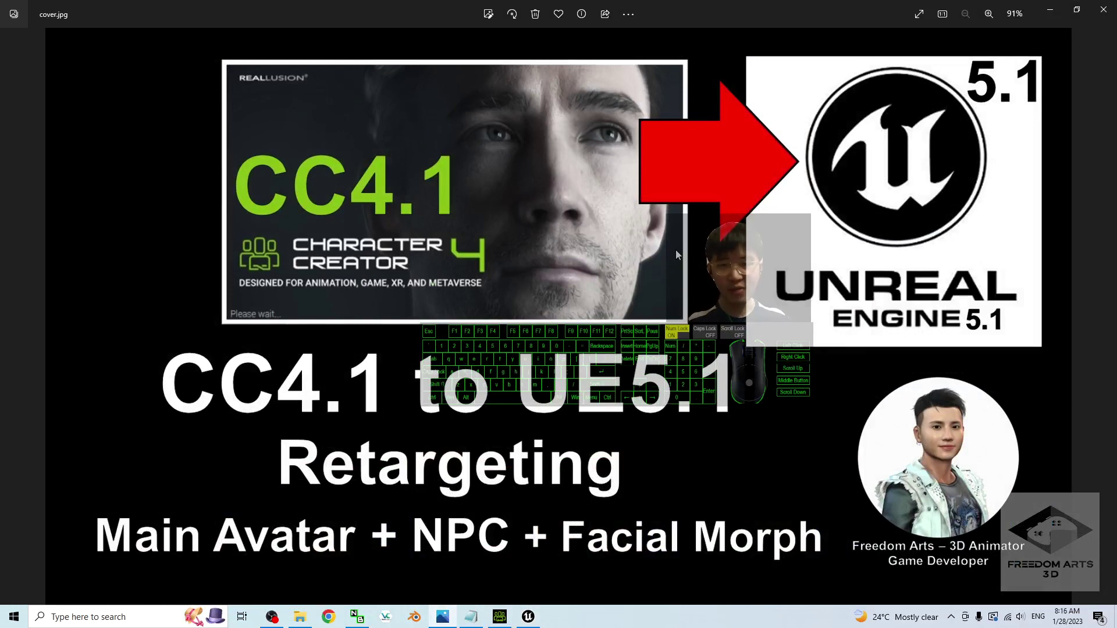
{"action": "left_click", "coordinate": [1050, 15]}
Play-test the level by running and jumping with Camila2 around the platforms and back to the NPC, then stop the session.
{"action": "left_click", "coordinate": [258, 44]}
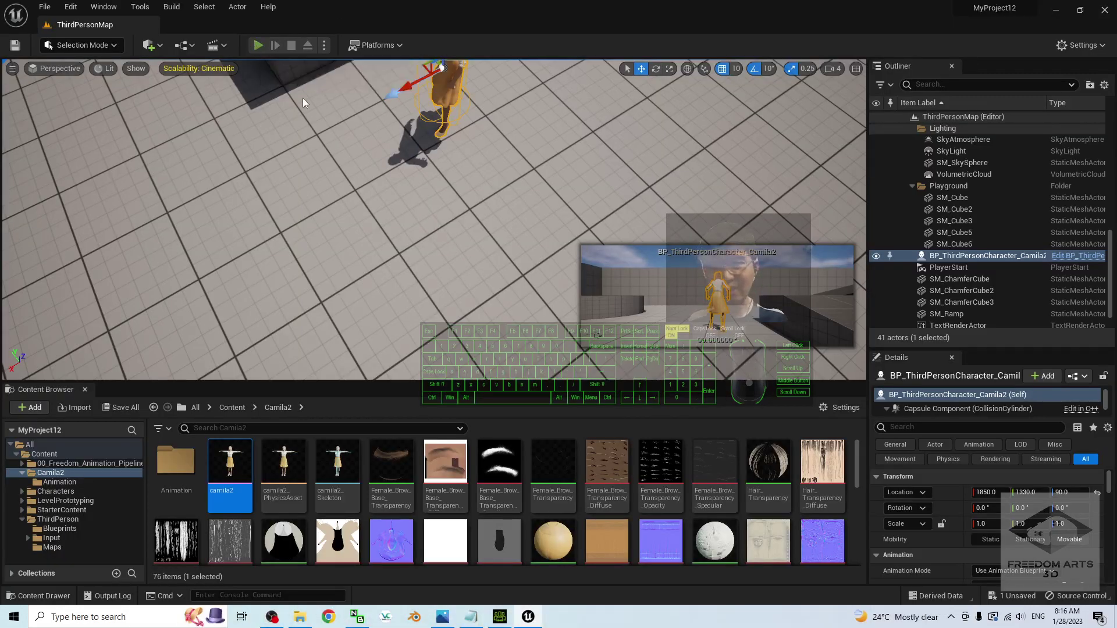
{"action": "key", "text": "w"}
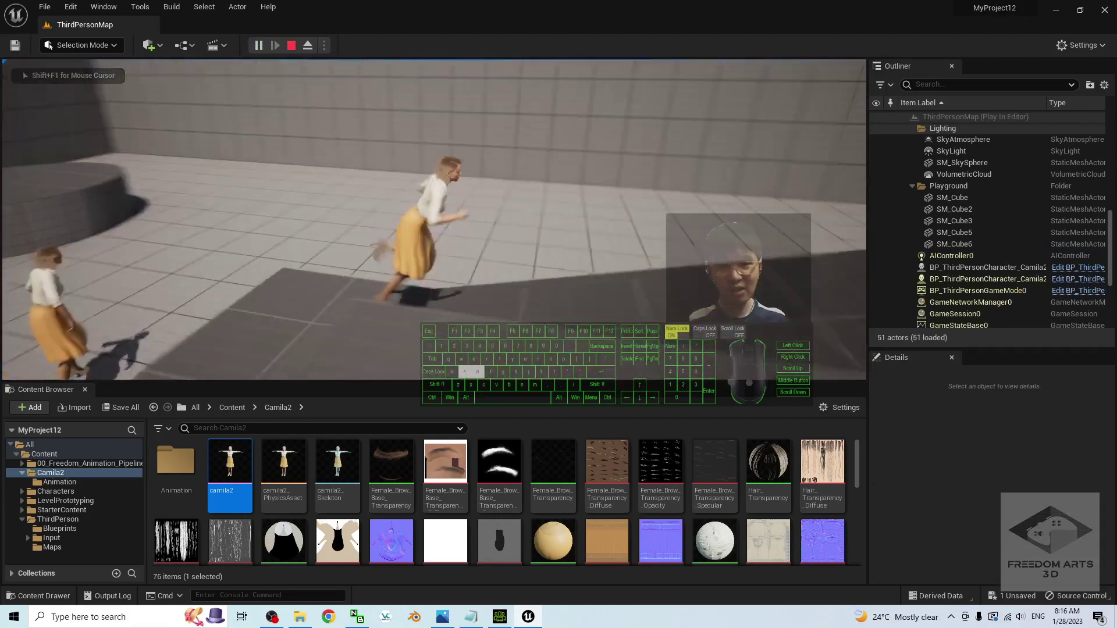
{"action": "key", "text": "space"}
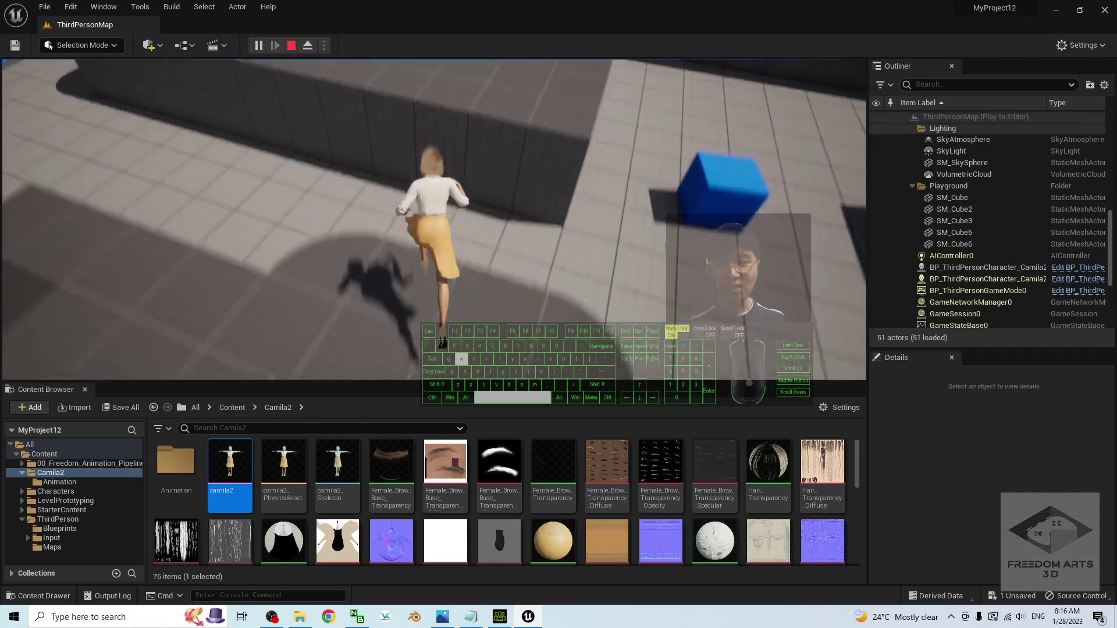
{"action": "key", "text": "a"}
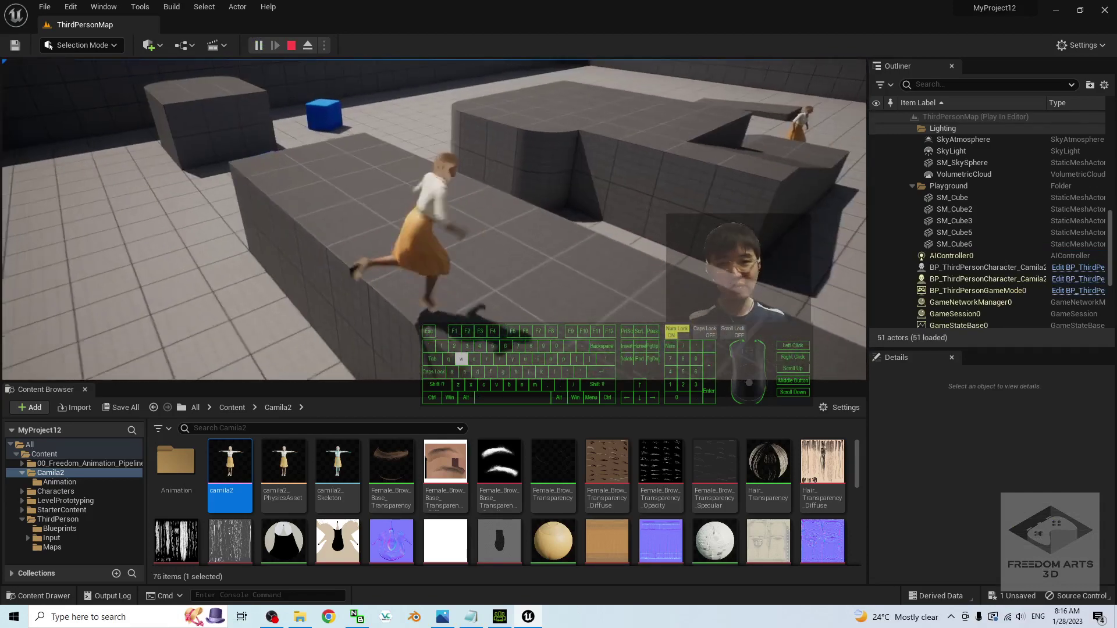
{"action": "key", "text": "w"}
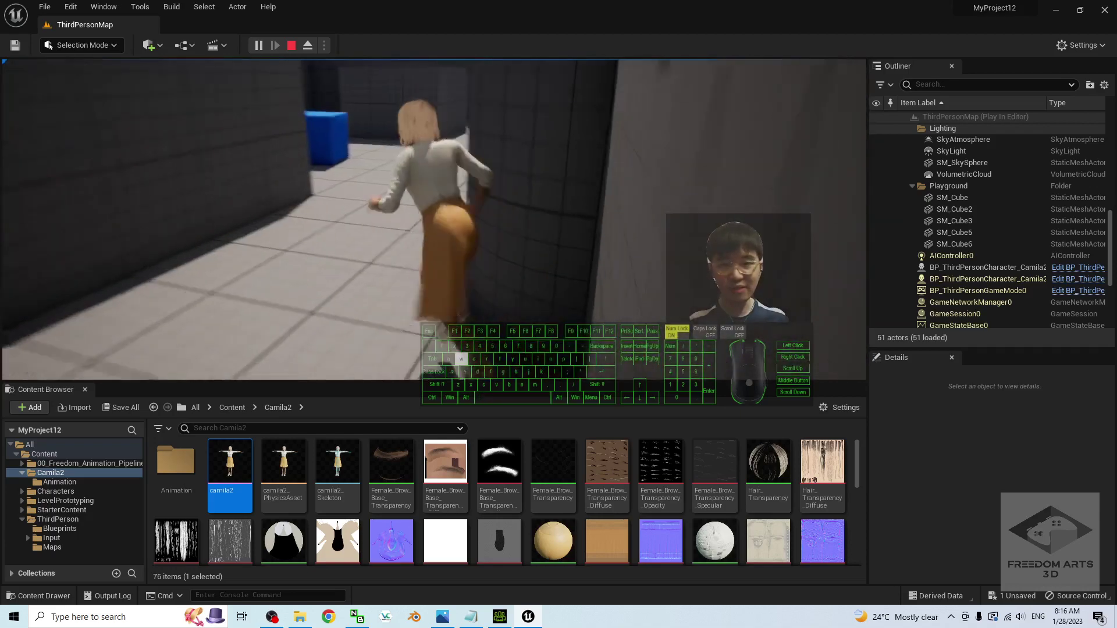
{"action": "key", "text": "a"}
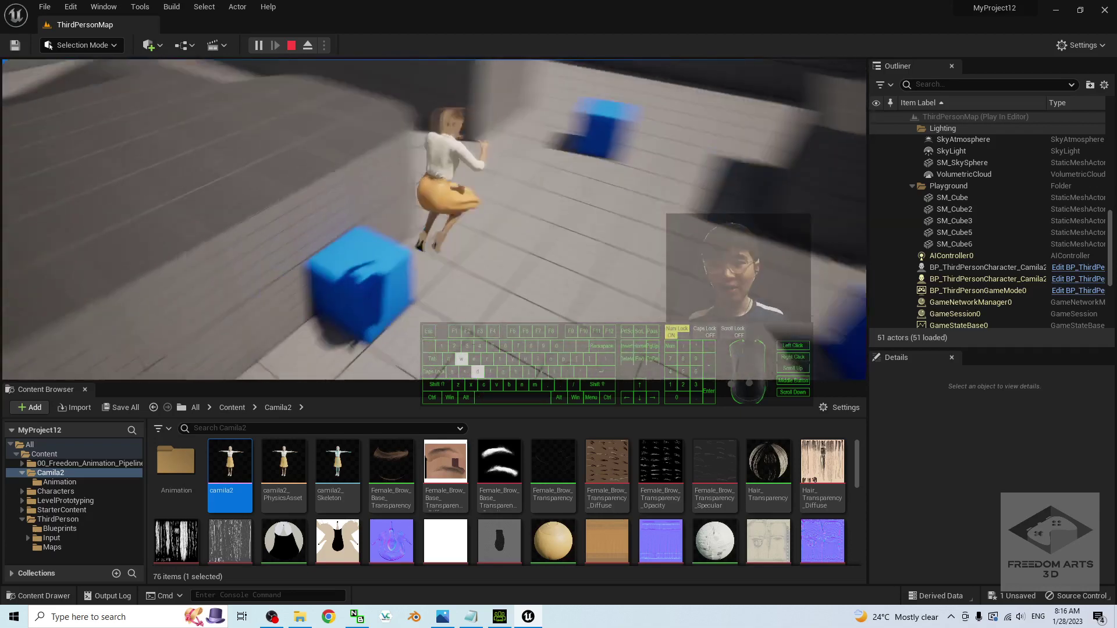
{"action": "key", "text": "space"}
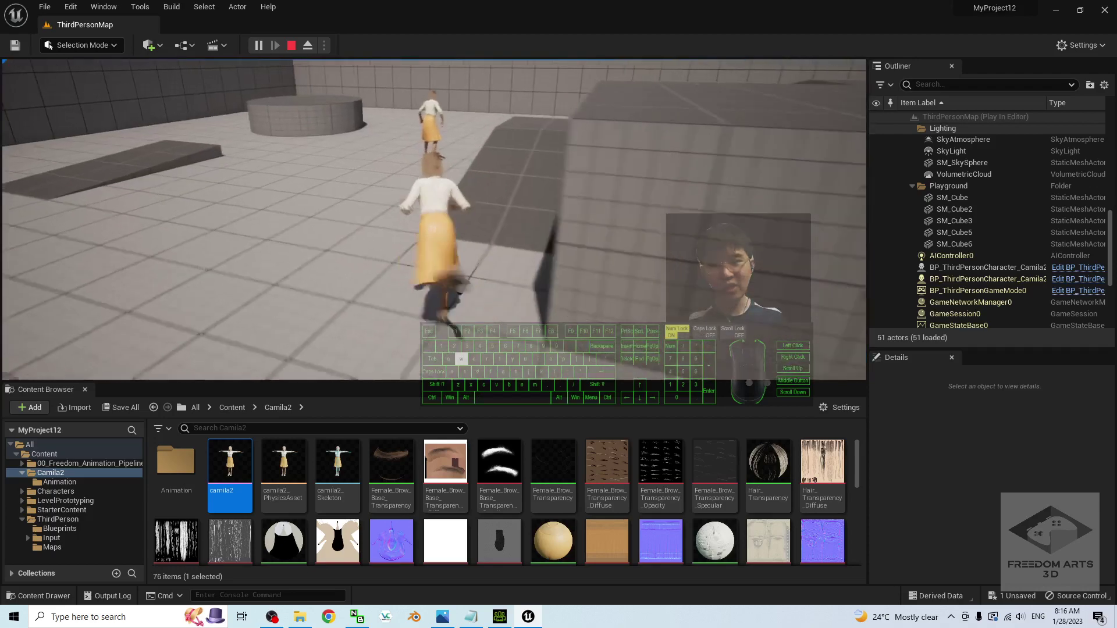
{"action": "key", "text": "a"}
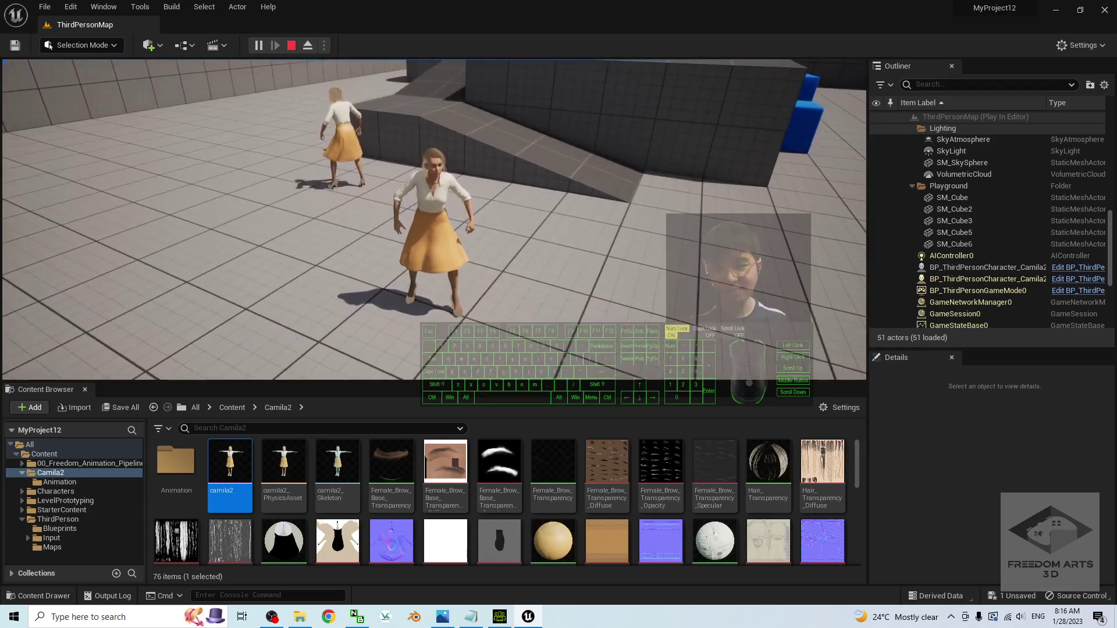
{"action": "key", "text": "Escape"}
{"action": "left_click", "coordinate": [272, 616]}
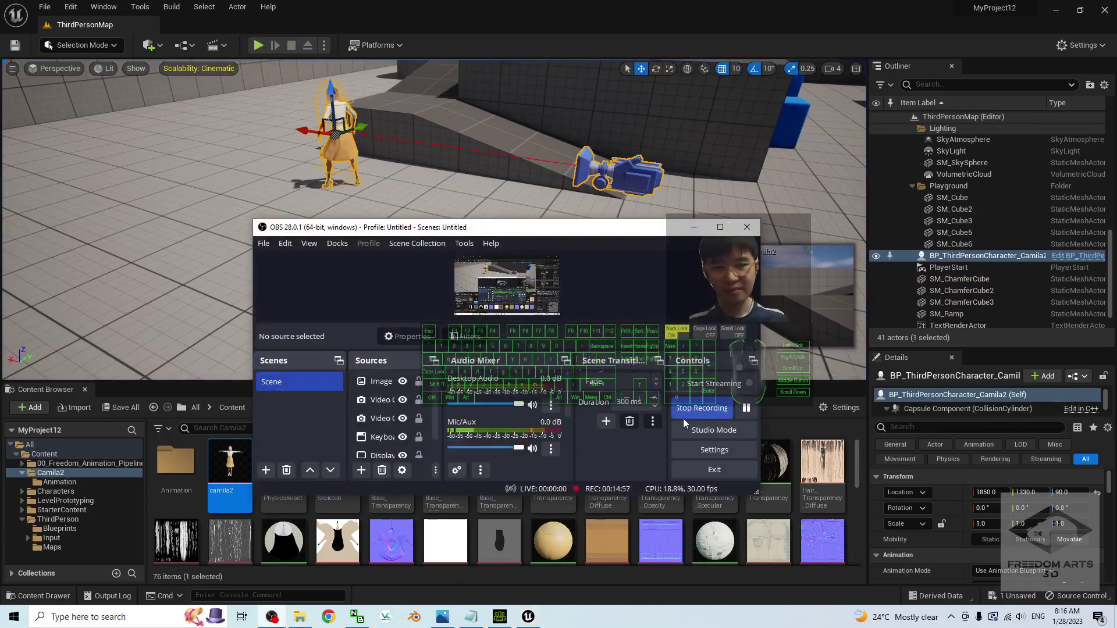